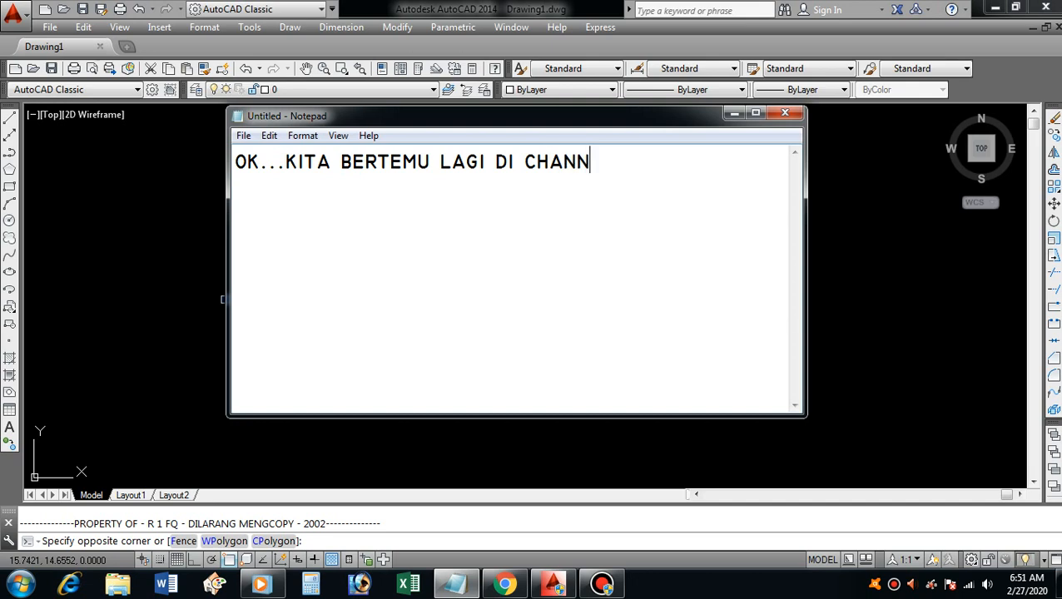
- Continue the note's greeting so it reads "OK...KITA BERTEMU LAGI DI CHANNEL DRAFTER INDONESIA...KALI INI"
{"action": "type", "text": "TE"}
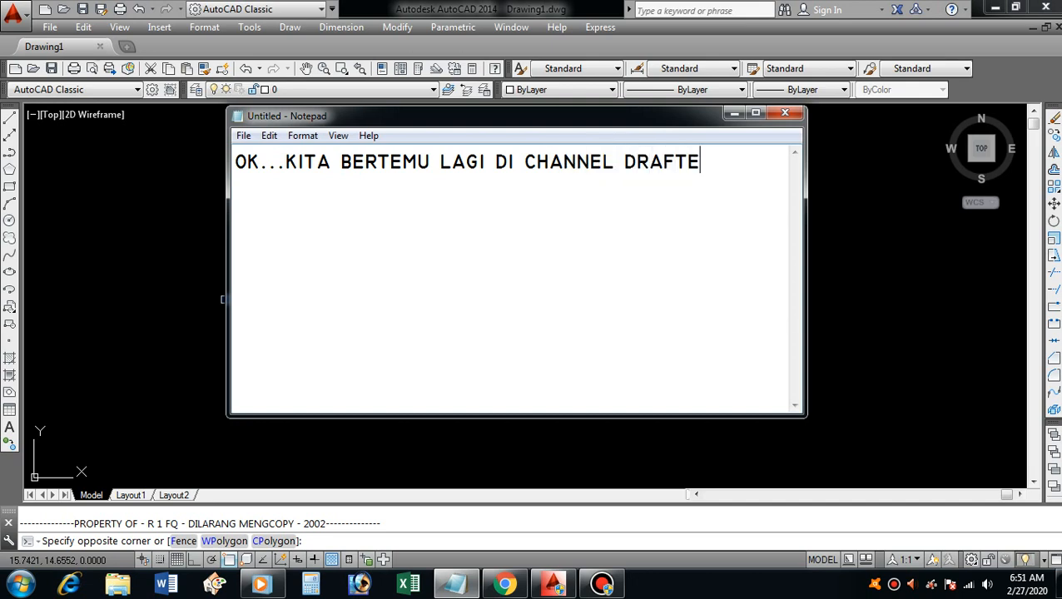
{"action": "type", "text": "R INDO"}
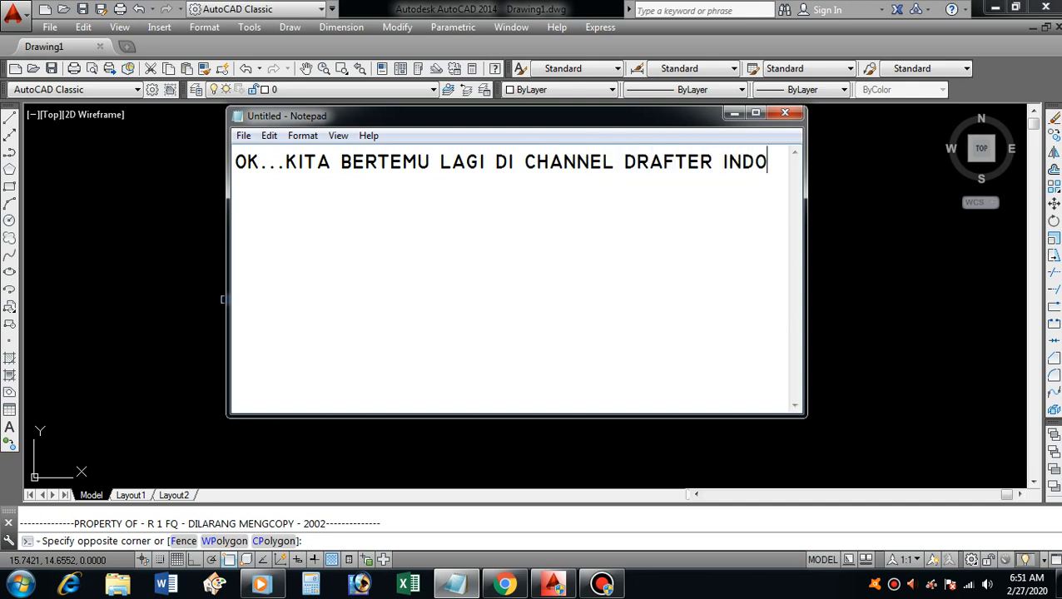
{"action": "type", "text": "NESIA...KALI INI"}
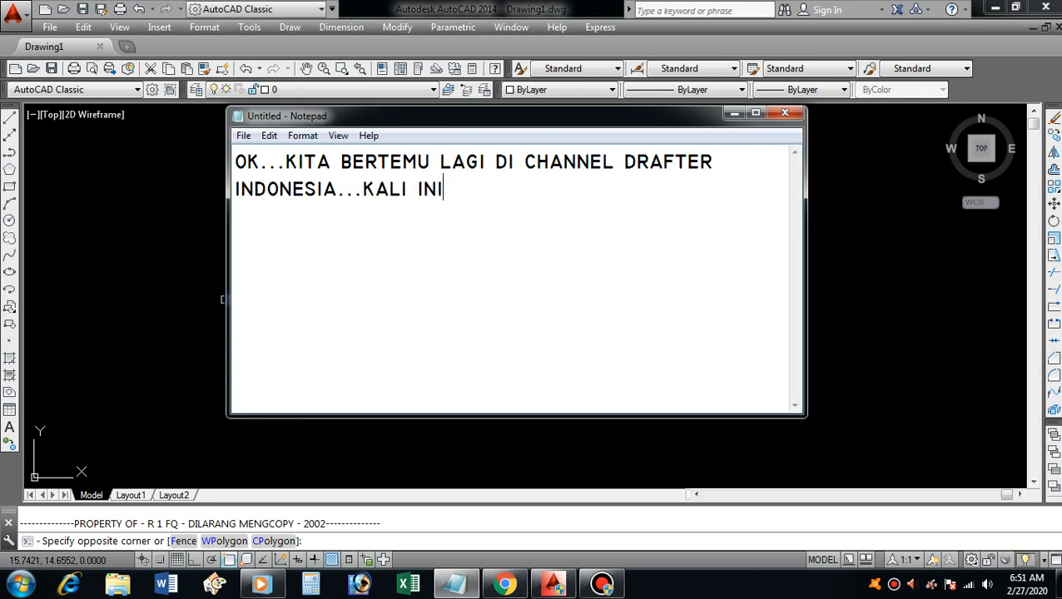
- Add the topic to the note: "KITA AKAN MEMBAHAS CARA TRANSFER KORDINAT DARI AUTOCAD KE FILE EXCEL", followed by a row of dots
{"action": "type", "text": " KITA AKAN MEMBAHA"}
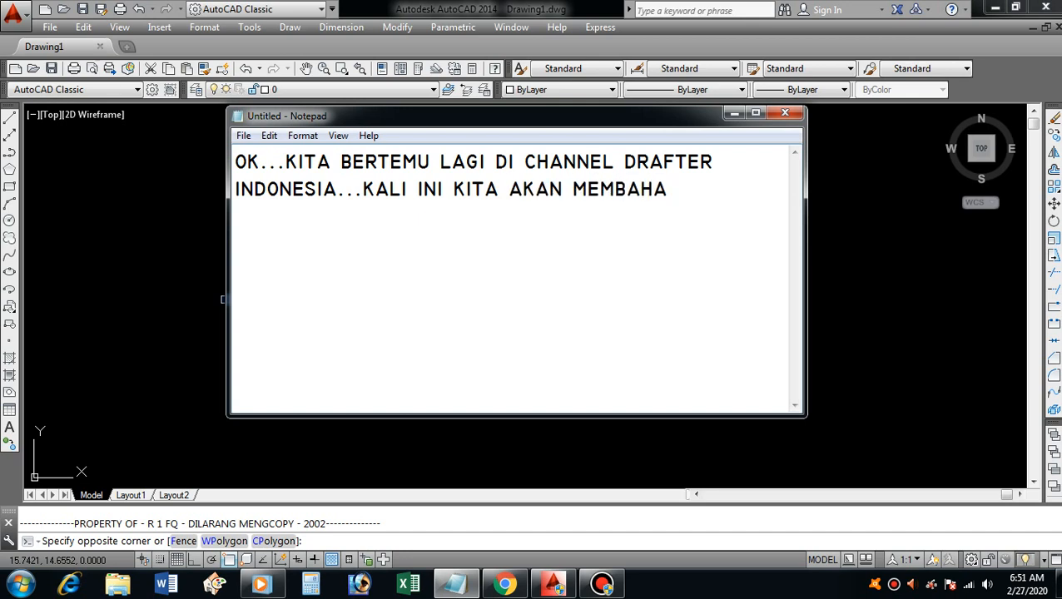
{"action": "type", "text": "S CAR"}
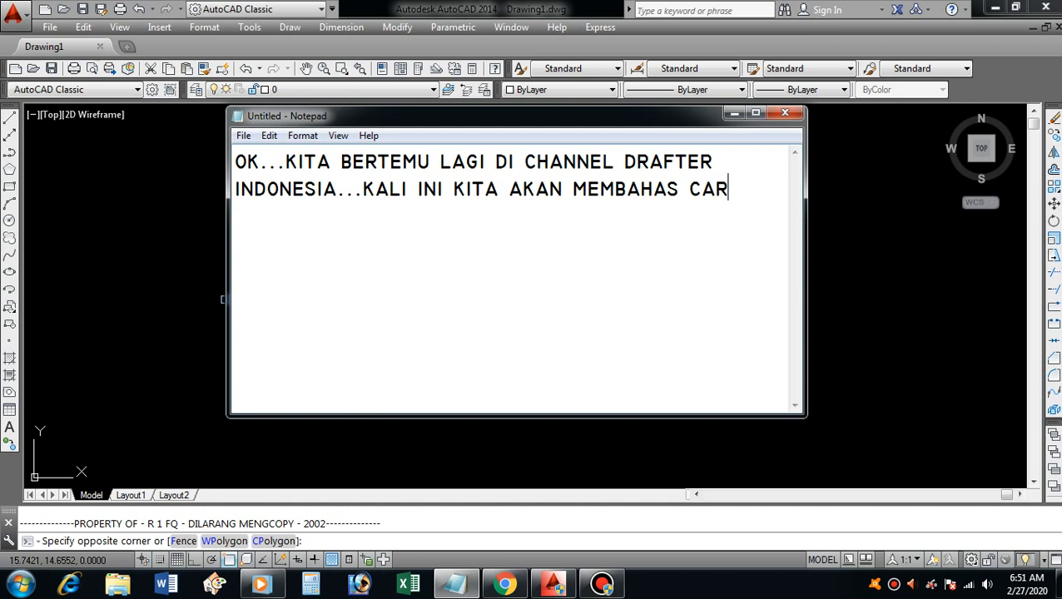
{"action": "type", "text": "A TRANSFER"}
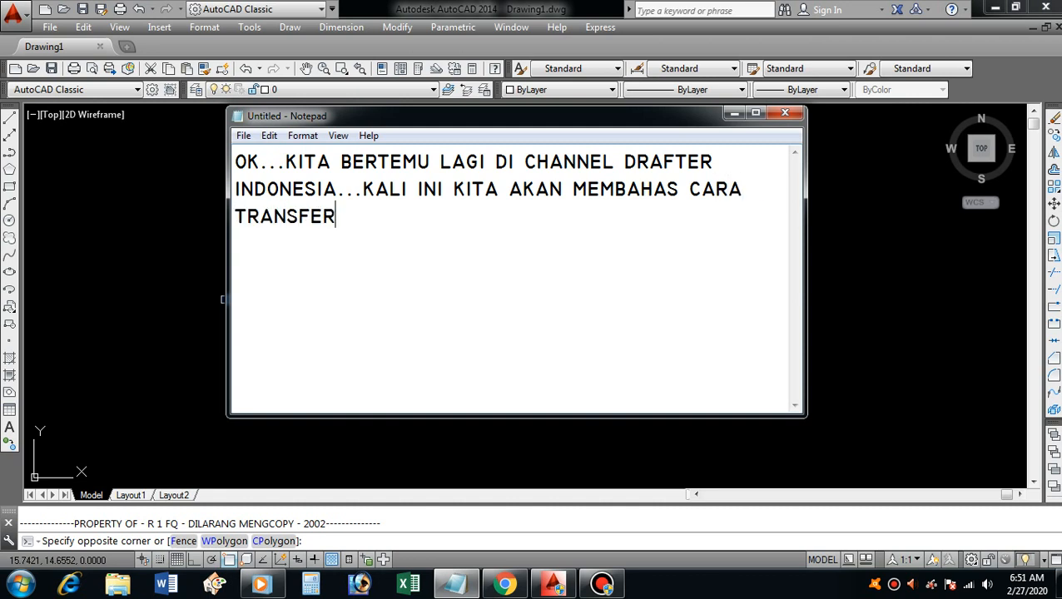
{"action": "type", "text": " KORD"}
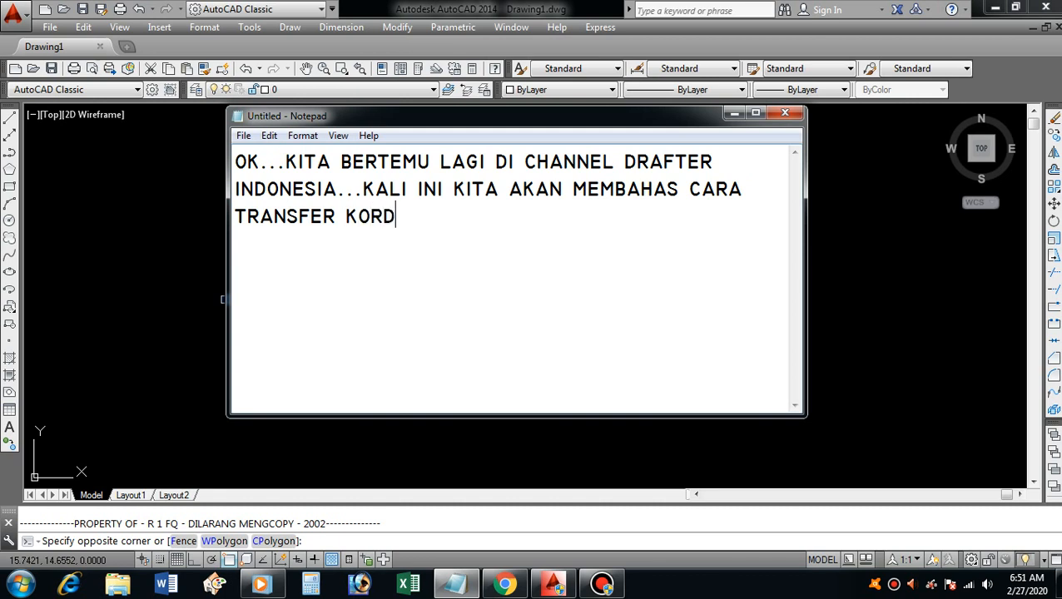
{"action": "type", "text": "INAT DARI"}
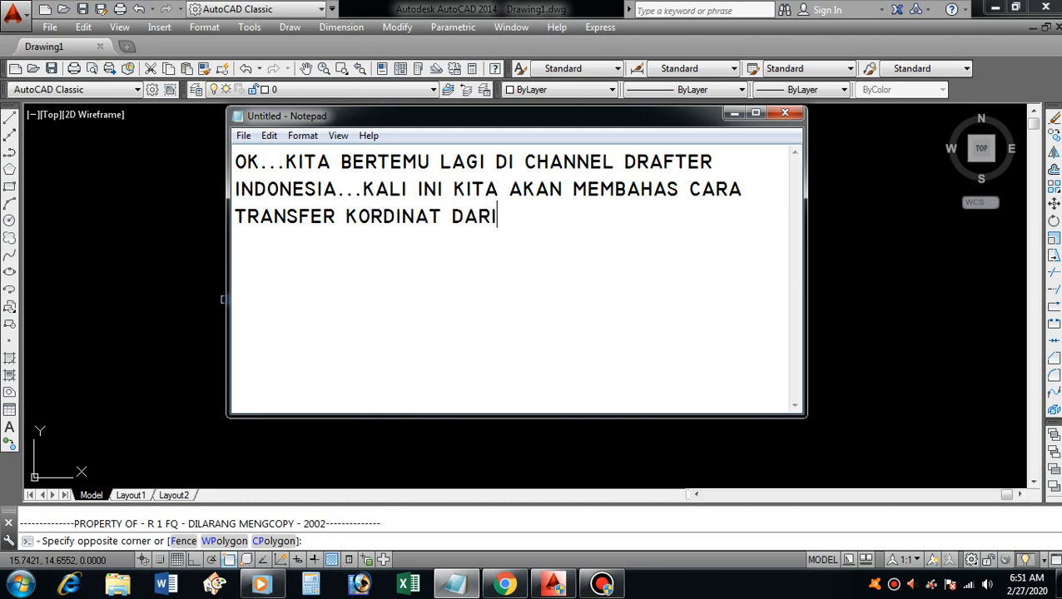
{"action": "type", "text": " AUTOC"}
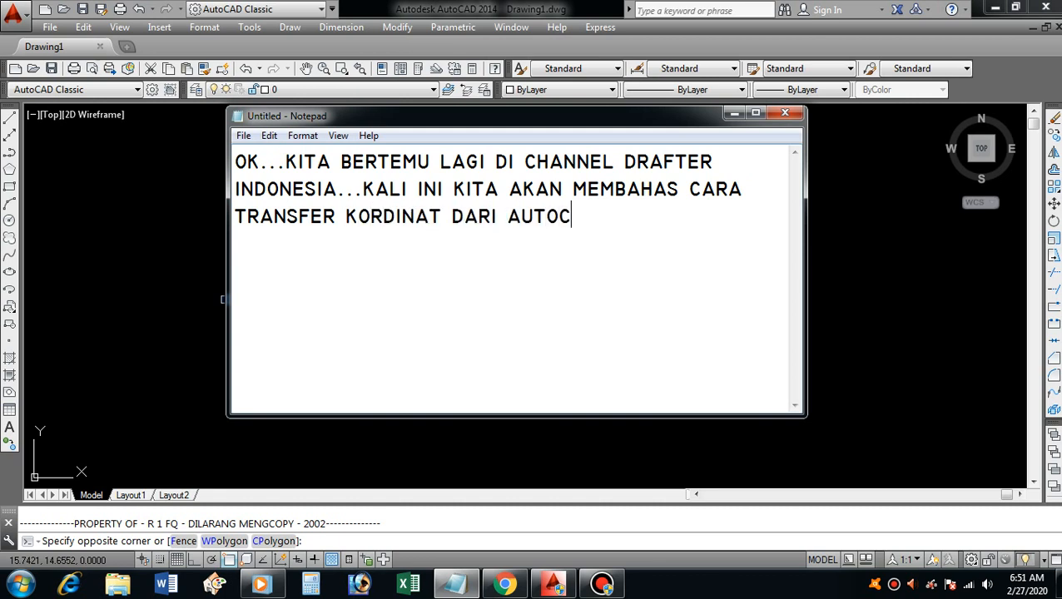
{"action": "type", "text": "AD KE F"}
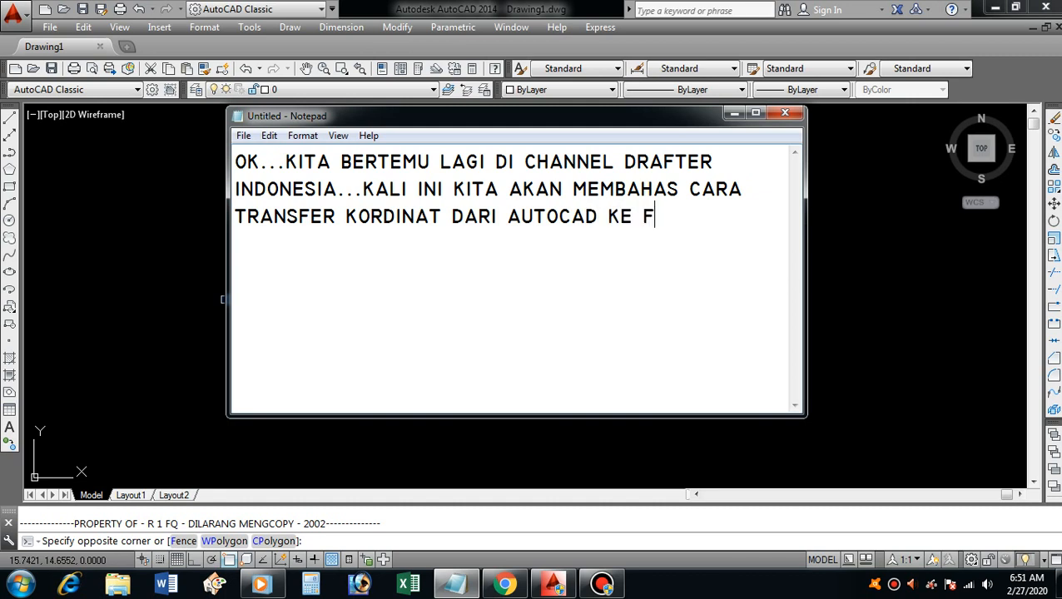
{"action": "type", "text": "ILE EXCEL........."}
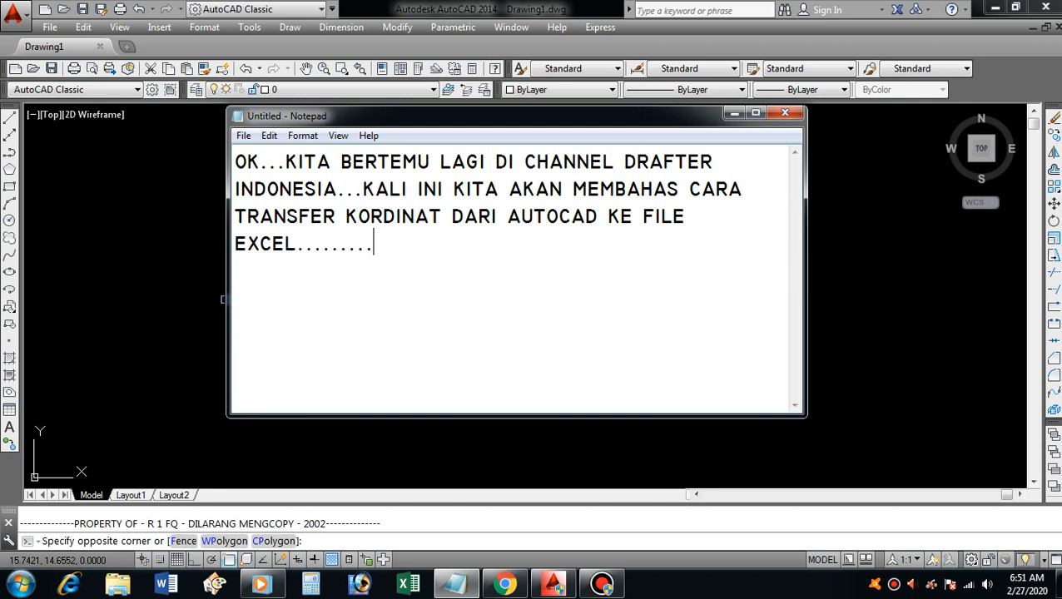
- Append "MARI KITA SIMAK BERSAMA SAMA.......JANGAN LUPA SUBCRIBE LIKE & NOTIF....." to the note
{"action": "type", "text": "MARI"}
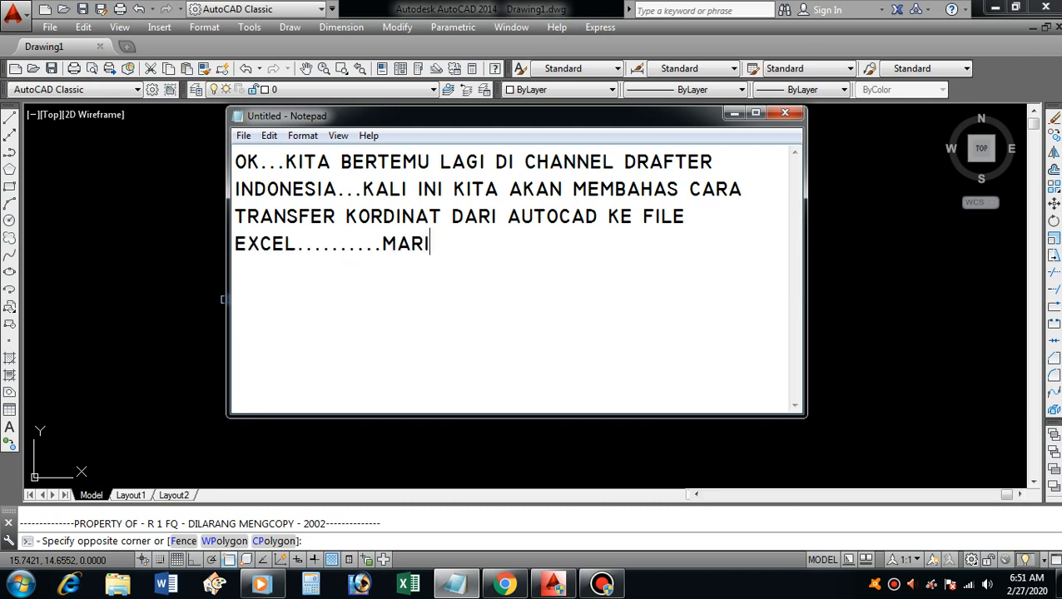
{"action": "type", "text": " KITA SIMAK BER"}
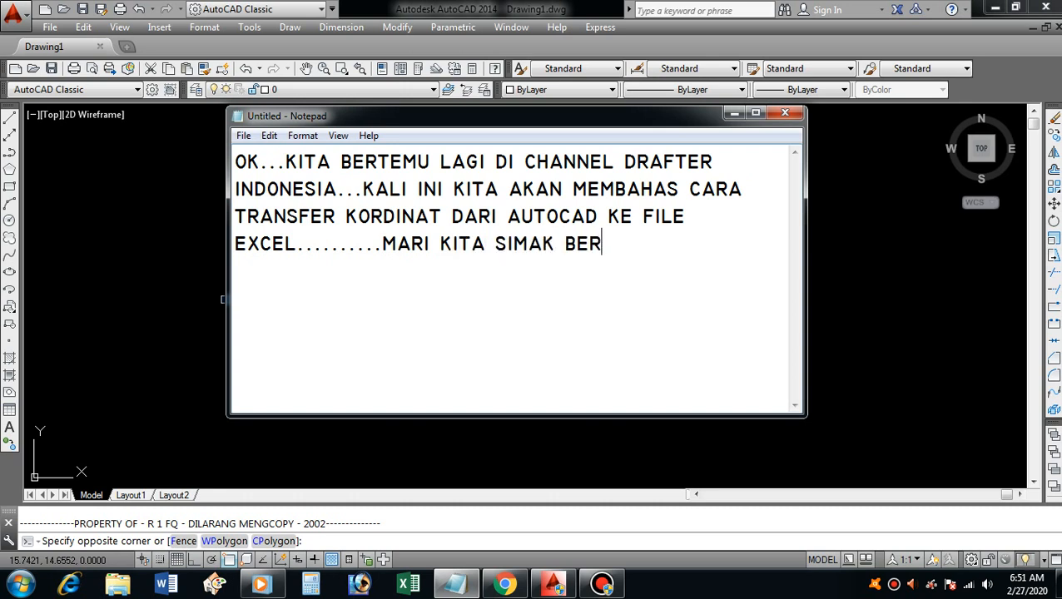
{"action": "type", "text": "SAMA SA"}
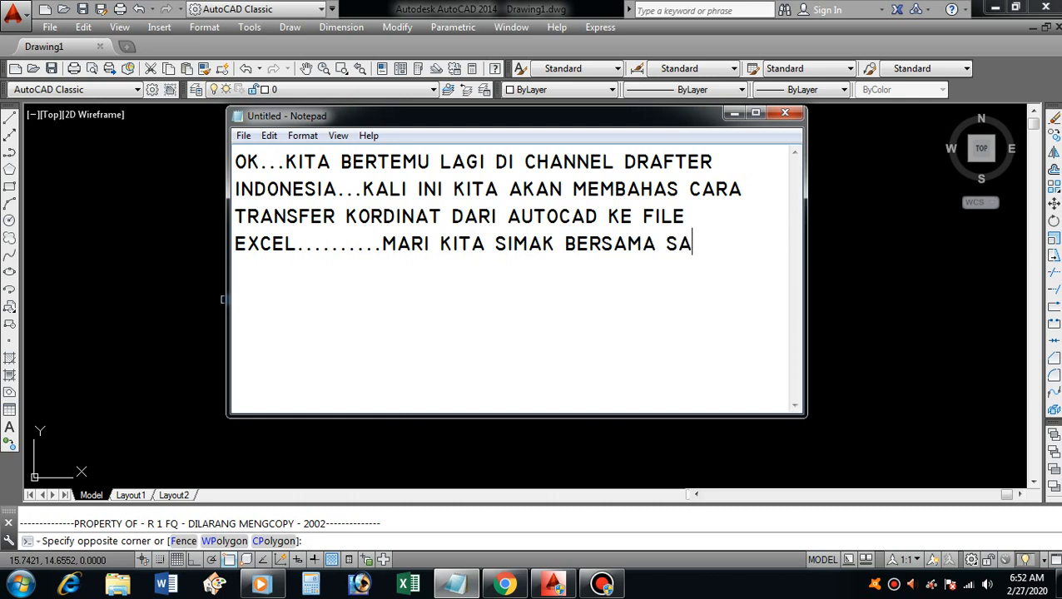
{"action": "type", "text": "MA.......JAN"}
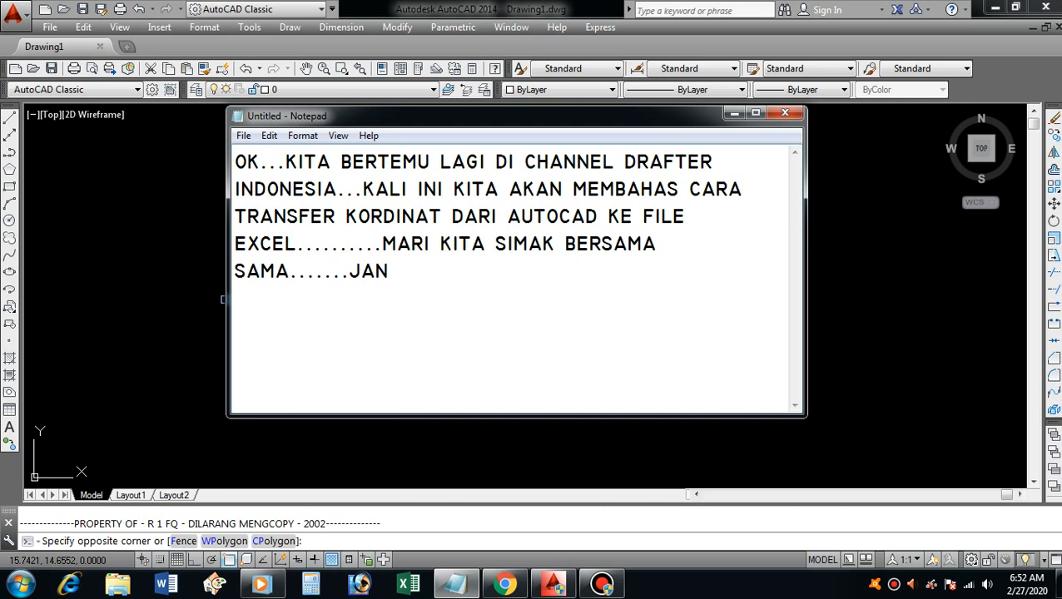
{"action": "type", "text": "GAN LU"}
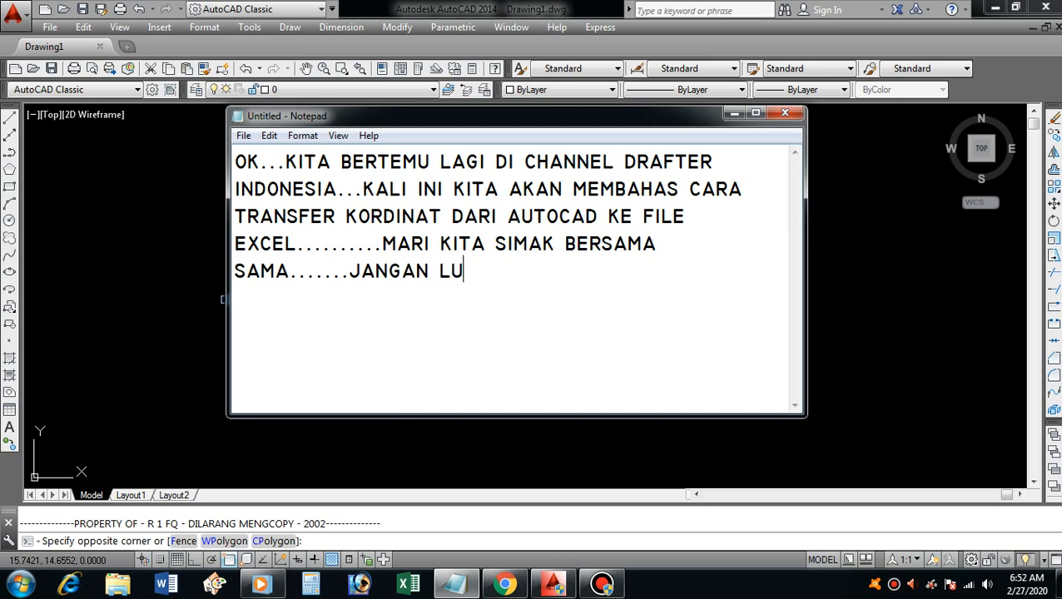
{"action": "type", "text": "PA SUBC"}
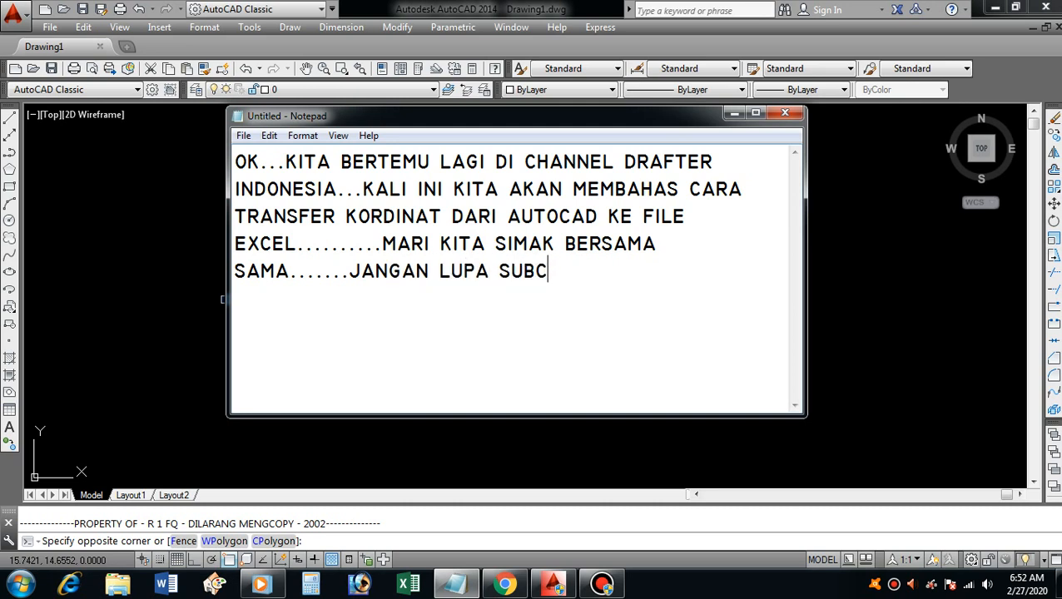
{"action": "type", "text": "RIBE LIKE & NOTIF....."}
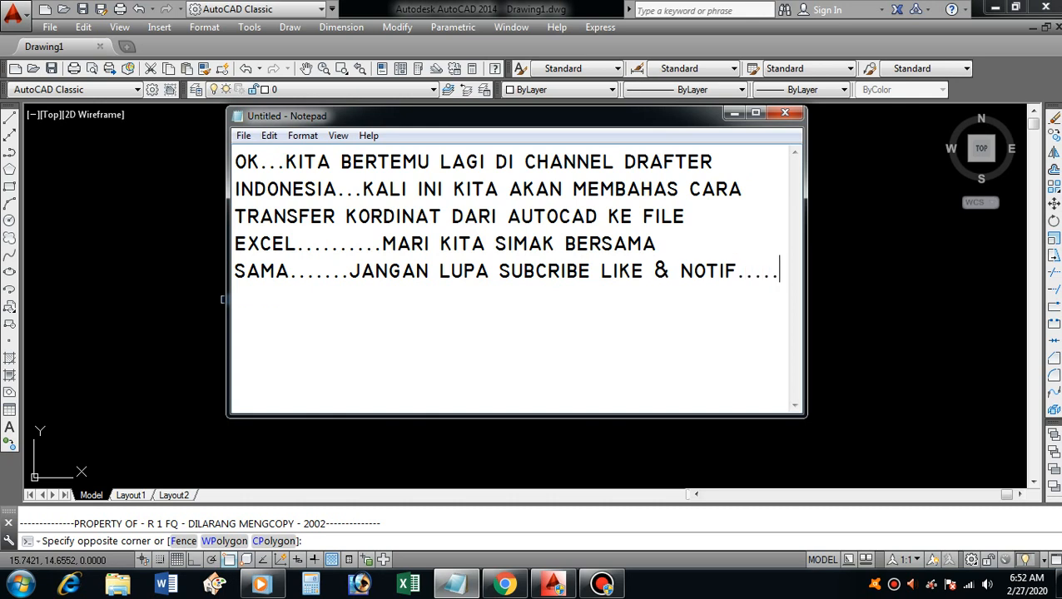
- End the note with "....SALAM DRAFTER INDONESIA.....", then switch to AutoCAD and close the pending selection window in the empty drawing
{"action": "type", "text": "....SALAM DRA"}
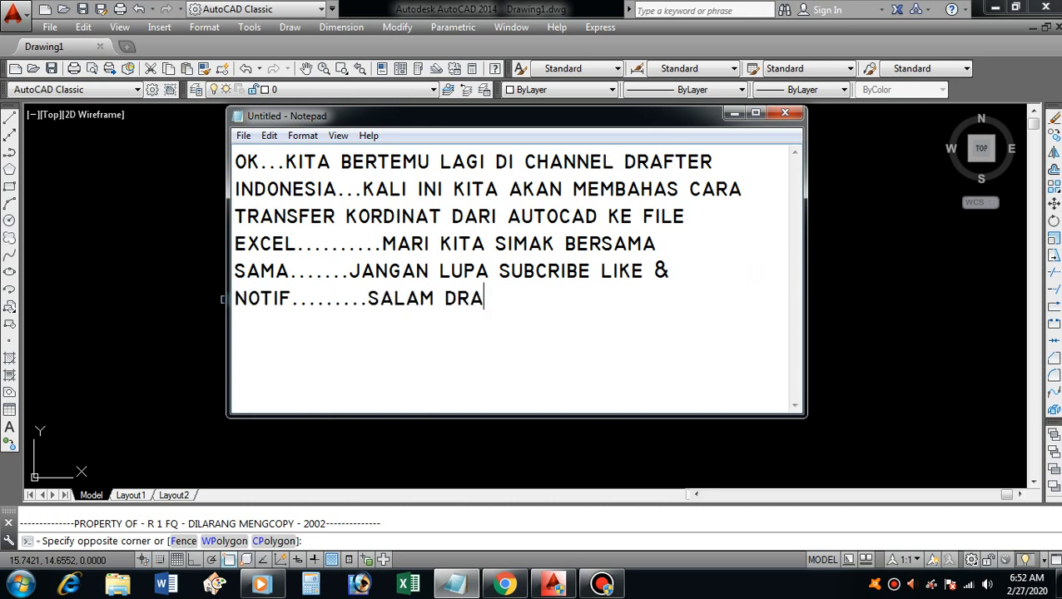
{"action": "type", "text": "FTER INDONESIA....."}
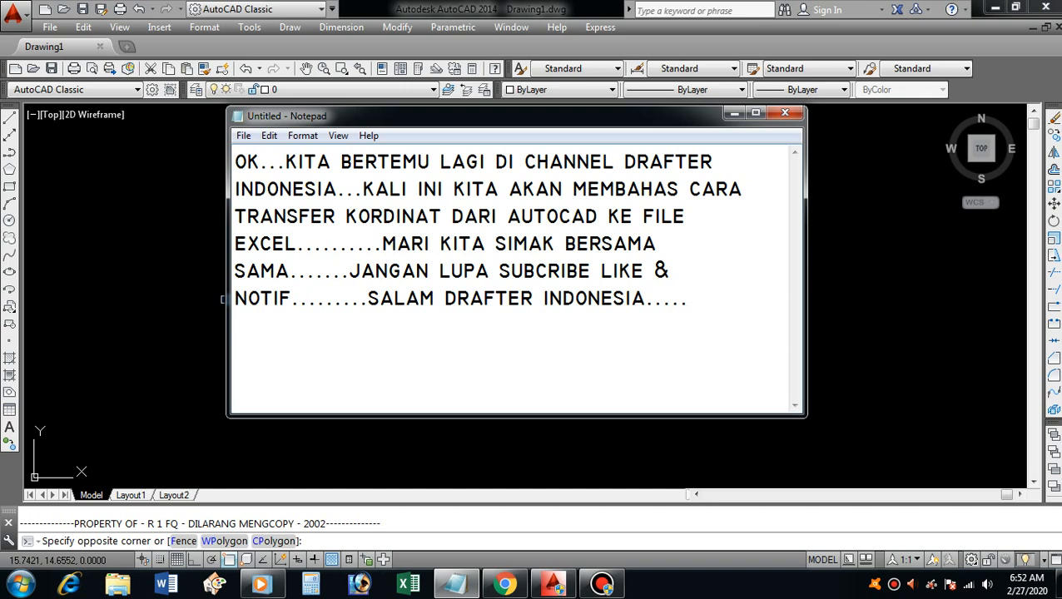
{"action": "left_click", "coordinate": [734, 113]}
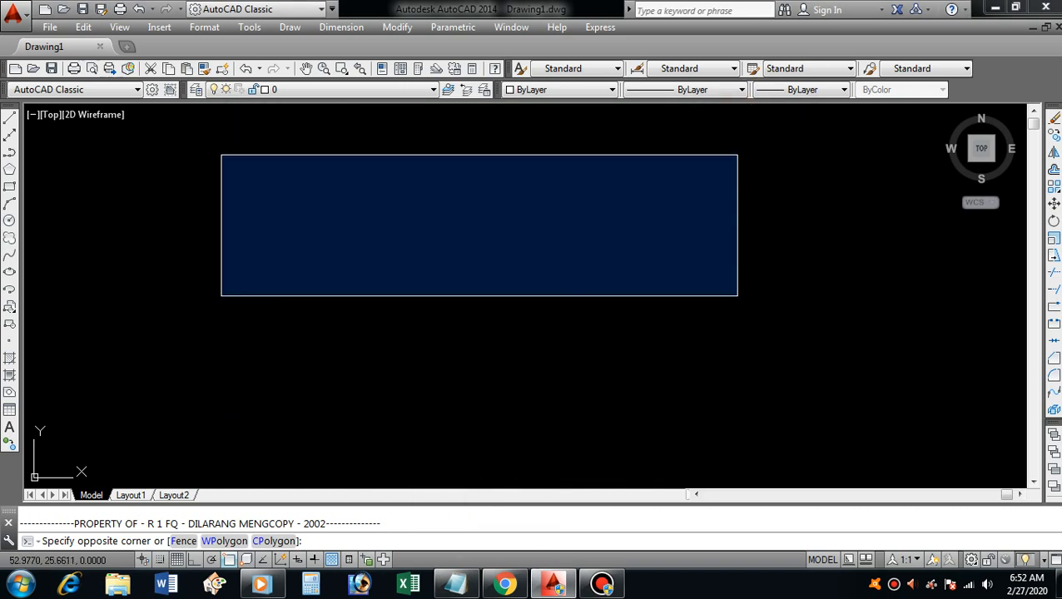
{"action": "left_click", "coordinate": [674, 197]}
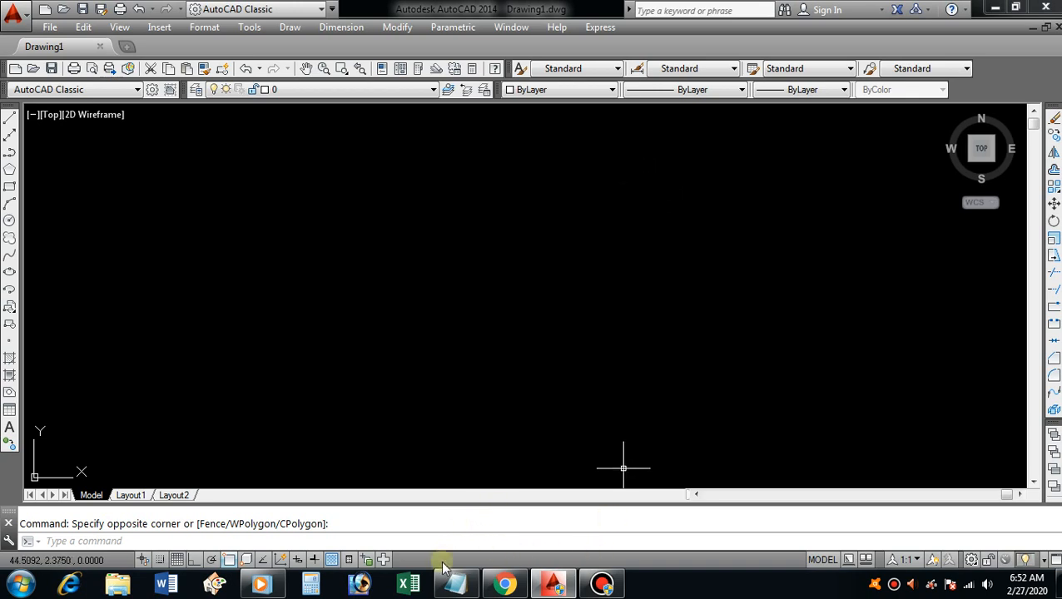
- Switch to the Notepad note and insert enough blank lines after its text to start on an empty page
{"action": "left_click", "coordinate": [454, 583]}
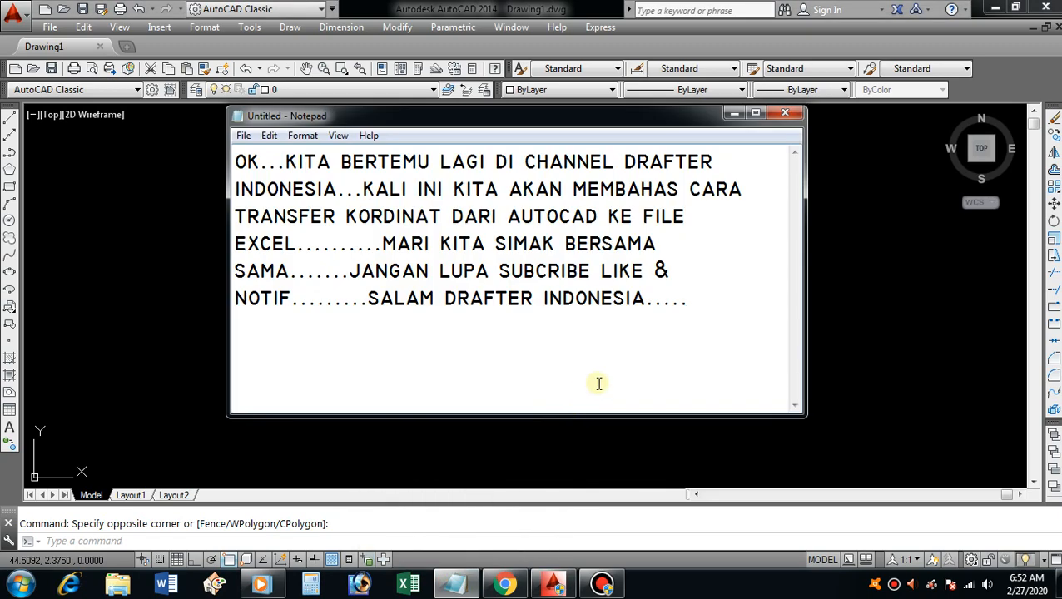
{"action": "key", "text": "Return"}
{"action": "key", "text": "Return"}
{"action": "key", "text": "Return"}
{"action": "key", "text": "Return"}
{"action": "key", "text": "Return"}
{"action": "key", "text": "Return"}
{"action": "key", "text": "Return"}
{"action": "key", "text": "Return"}
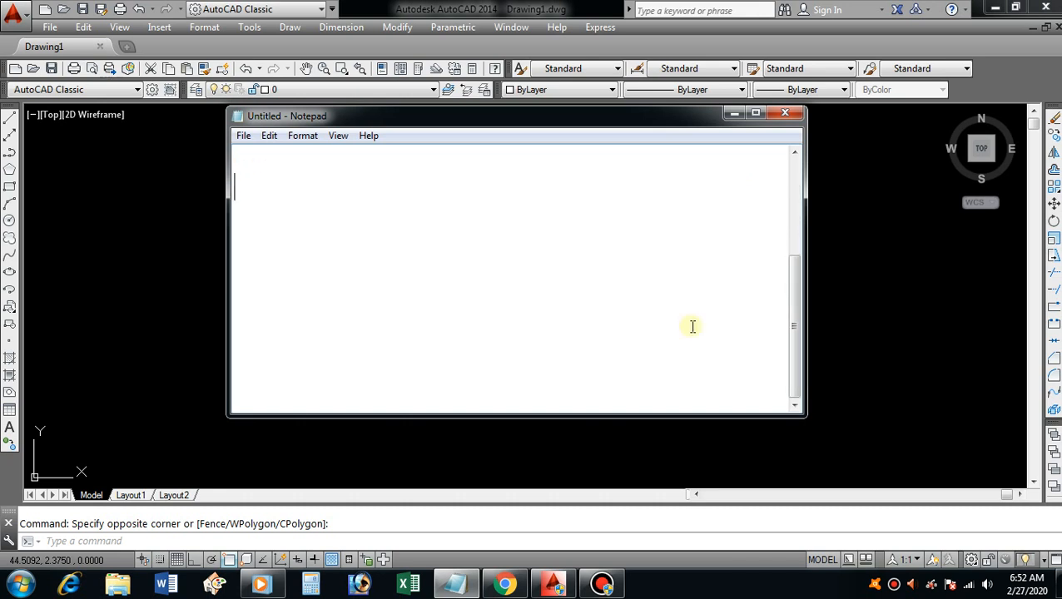
- Write "SAYA BUAT CONTOH APA BILA ADA FILE Y" on the new line, correcting the mistyped "DA" to "ADA"
{"action": "type", "text": "SAYA"}
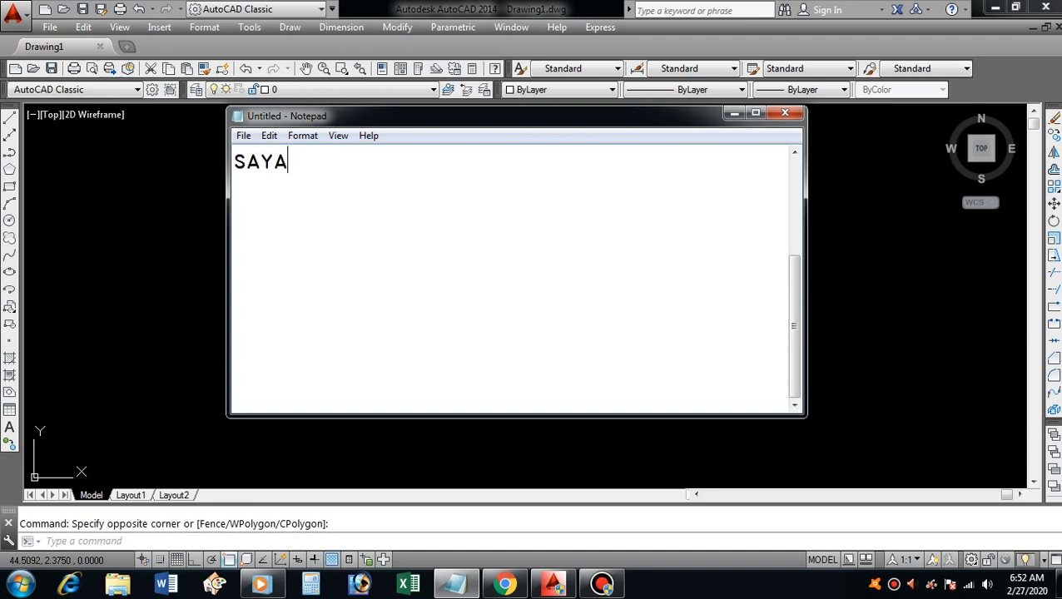
{"action": "type", "text": " BUAT CONTOH"}
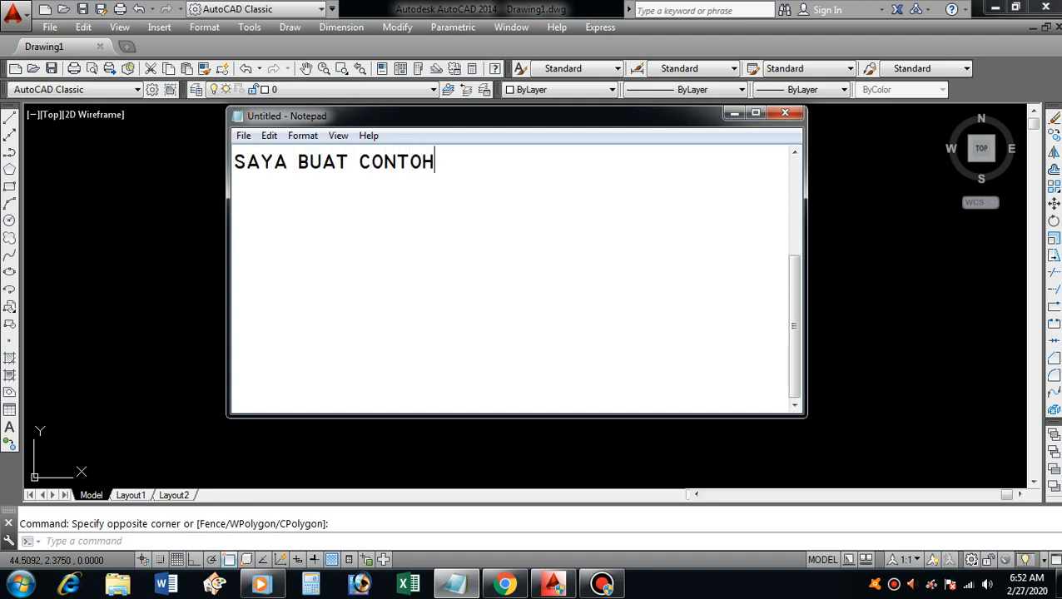
{"action": "type", "text": " APA BILA DA FILE"}
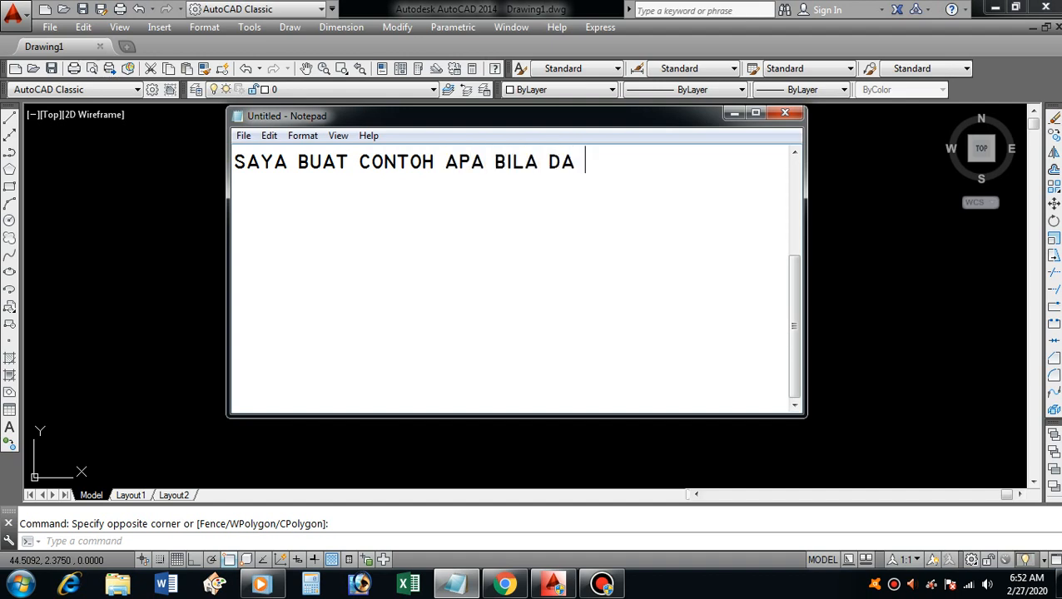
{"action": "key", "text": "BackSpace"}
{"action": "key", "text": "BackSpace"}
{"action": "key", "text": "BackSpace"}
{"action": "key", "text": "BackSpace"}
{"action": "key", "text": "BackSpace"}
{"action": "key", "text": "BackSpace"}
{"action": "key", "text": "BackSpace"}
{"action": "type", "text": "ADA FILE Y"}
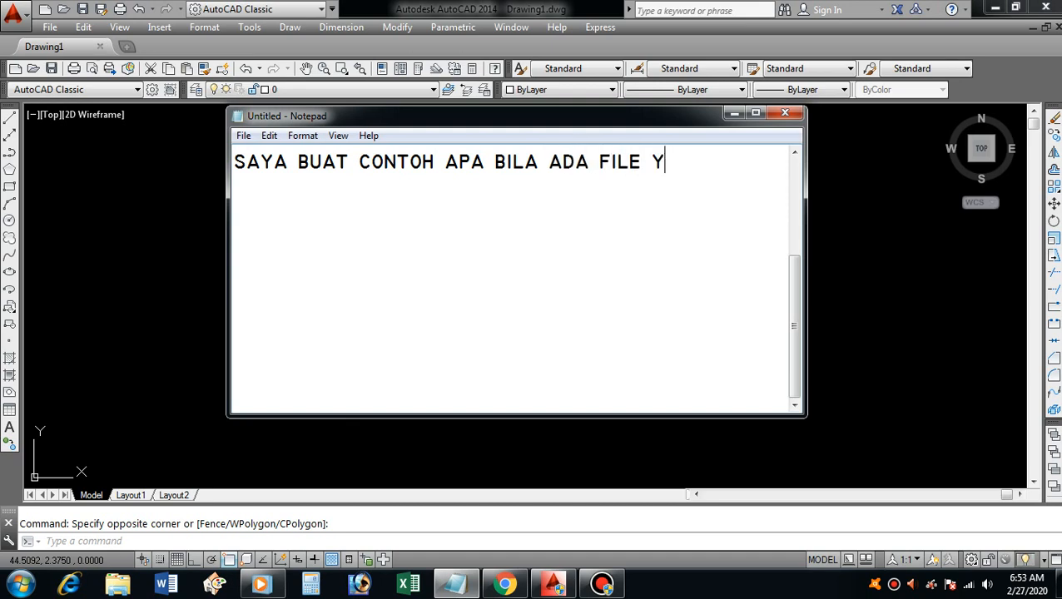
- Complete the sentence so it ends with "YANG AKAN DI TRANSFER.....", correcting the mistyped "KAN" and "TRNSFER"
{"action": "type", "text": "ANG KAN"}
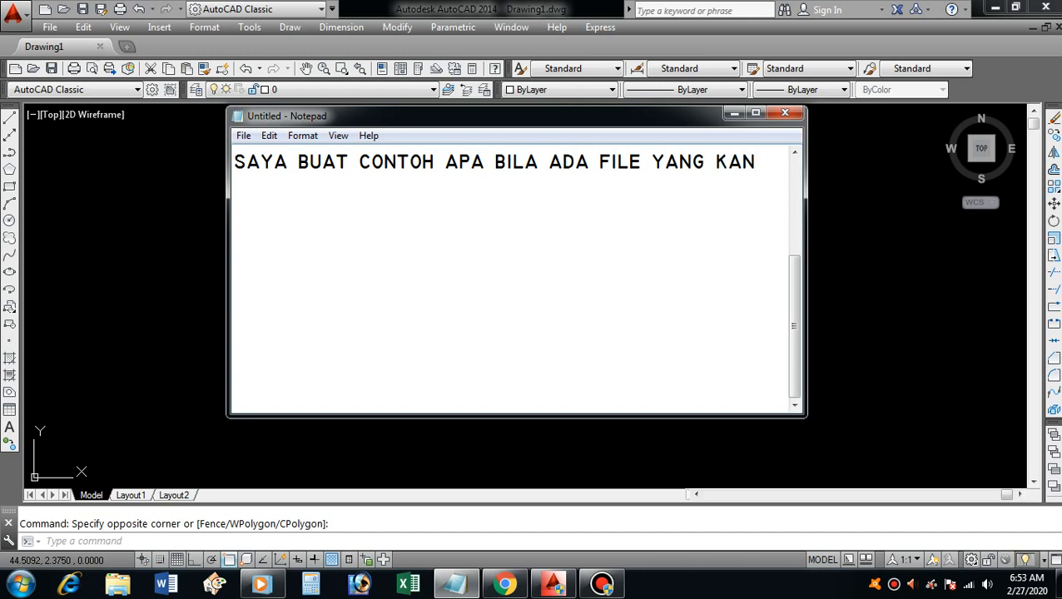
{"action": "key", "text": "BackSpace"}
{"action": "key", "text": "BackSpace"}
{"action": "key", "text": "BackSpace"}
{"action": "type", "text": "AKAN DI TRNSFER"}
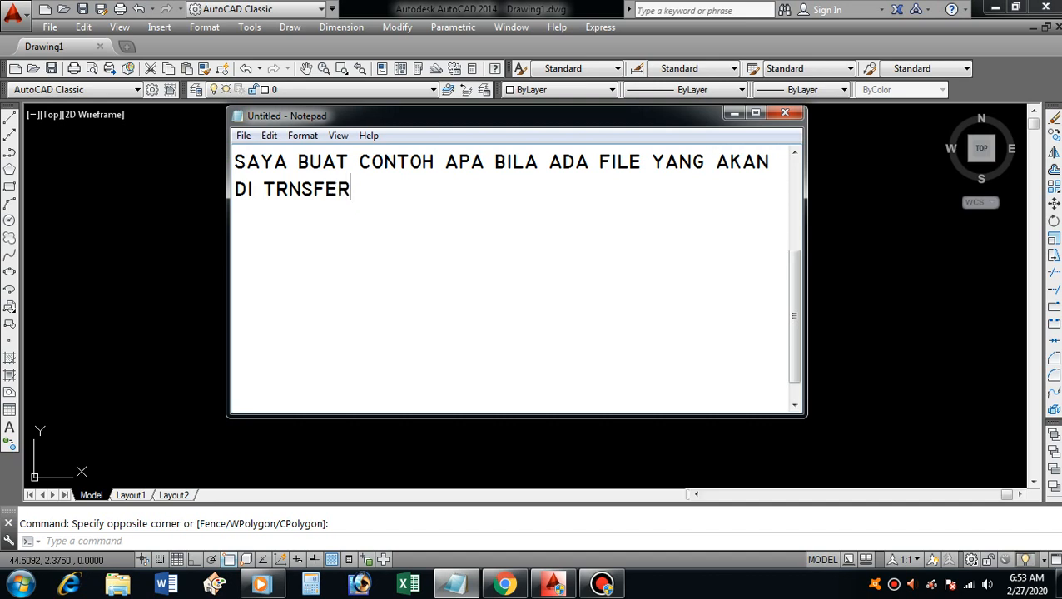
{"action": "key", "text": "BackSpace"}
{"action": "key", "text": "BackSpace"}
{"action": "key", "text": "BackSpace"}
{"action": "key", "text": "BackSpace"}
{"action": "key", "text": "BackSpace"}
{"action": "key", "text": "BackSpace"}
{"action": "type", "text": "RANSFER"}
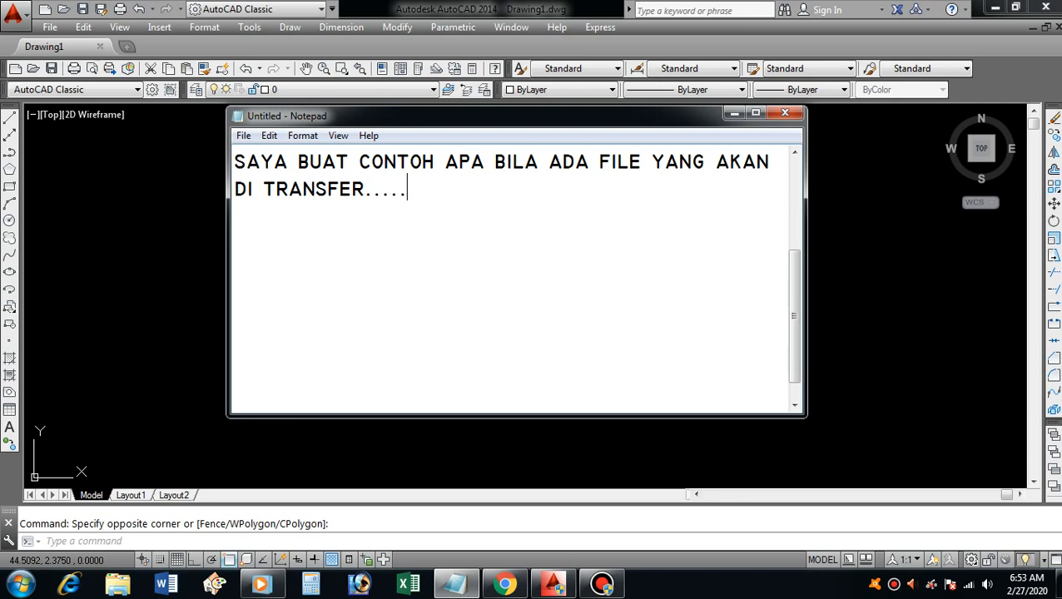
{"action": "scroll", "coordinate": [711, 310], "scroll_direction": "up", "scroll_amount": 1}
- Switch to AutoCAD and draw a closed irregular outline of straight segments in the empty drawing with the Line command
{"action": "left_click", "coordinate": [733, 115]}
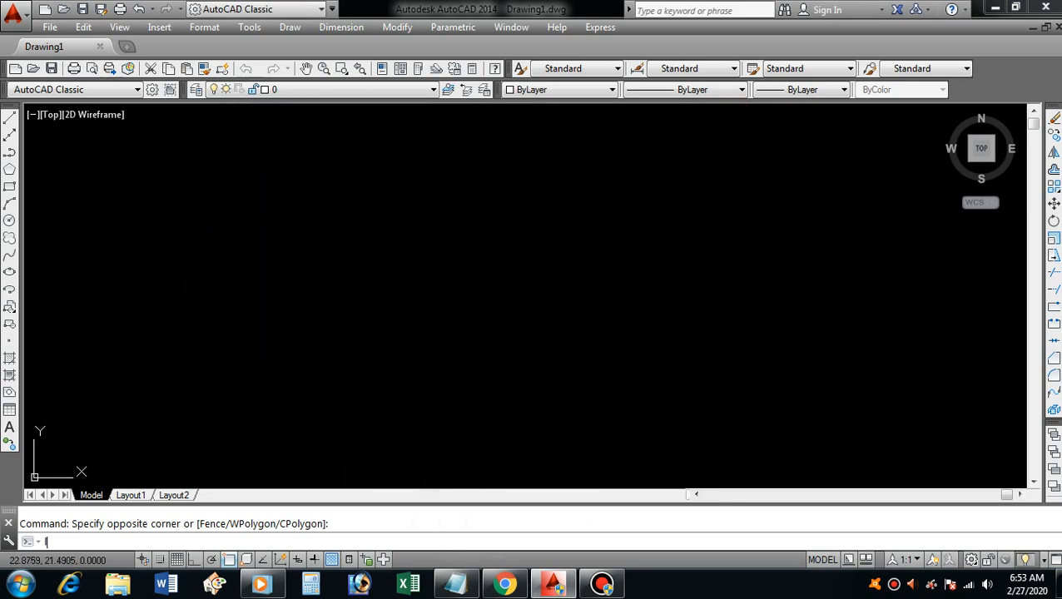
{"action": "type", "text": "l"}
{"action": "key", "text": "Return"}
{"action": "left_click", "coordinate": [332, 209]}
{"action": "left_click", "coordinate": [380, 180]}
{"action": "left_click", "coordinate": [493, 177]}
{"action": "left_click", "coordinate": [528, 202]}
{"action": "left_click", "coordinate": [546, 237]}
{"action": "left_click", "coordinate": [546, 271]}
{"action": "left_click", "coordinate": [484, 273]}
{"action": "left_click", "coordinate": [418, 268]}
{"action": "left_click", "coordinate": [372, 246]}
{"action": "type", "text": "c"}
{"action": "key", "text": "Return"}
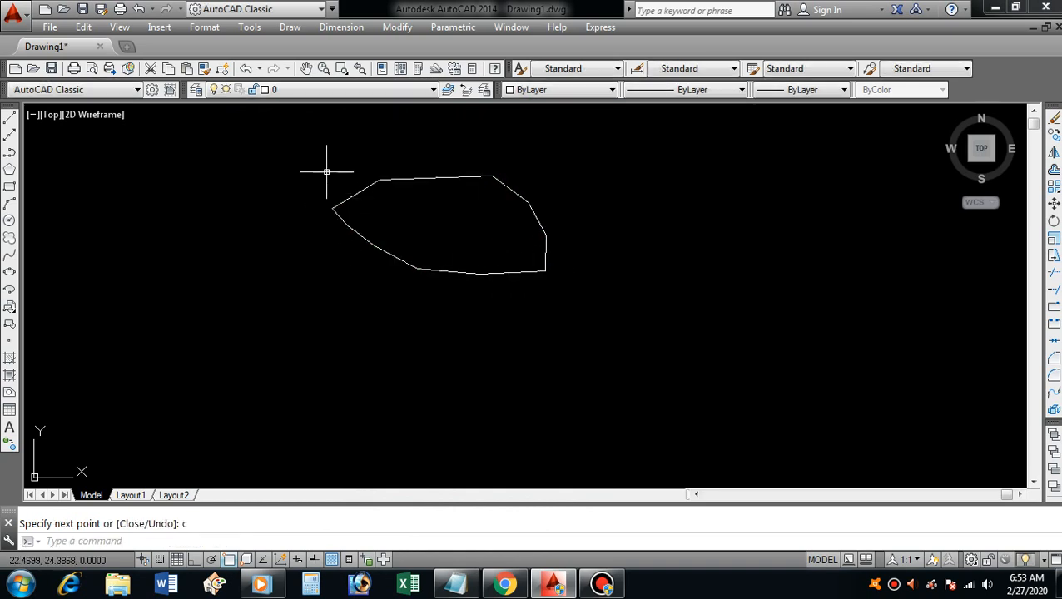
{"action": "scroll", "coordinate": [309, 236], "scroll_direction": "down", "scroll_amount": 2}
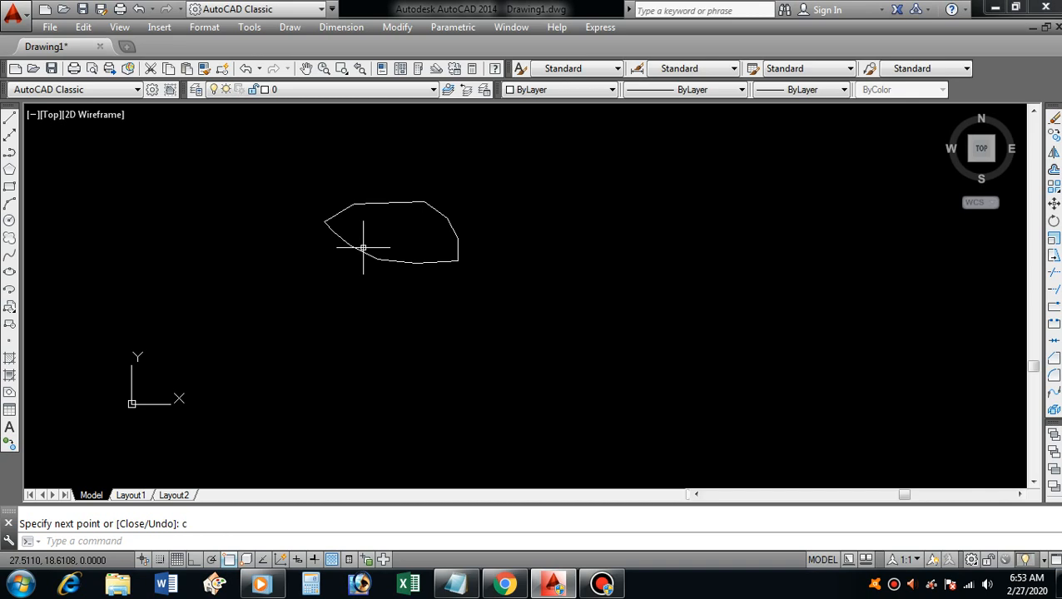
{"action": "scroll", "coordinate": [366, 254], "scroll_direction": "down", "scroll_amount": 2}
{"action": "middle_click_drag", "start_coordinate": [387, 249], "coordinate": [383, 297]}
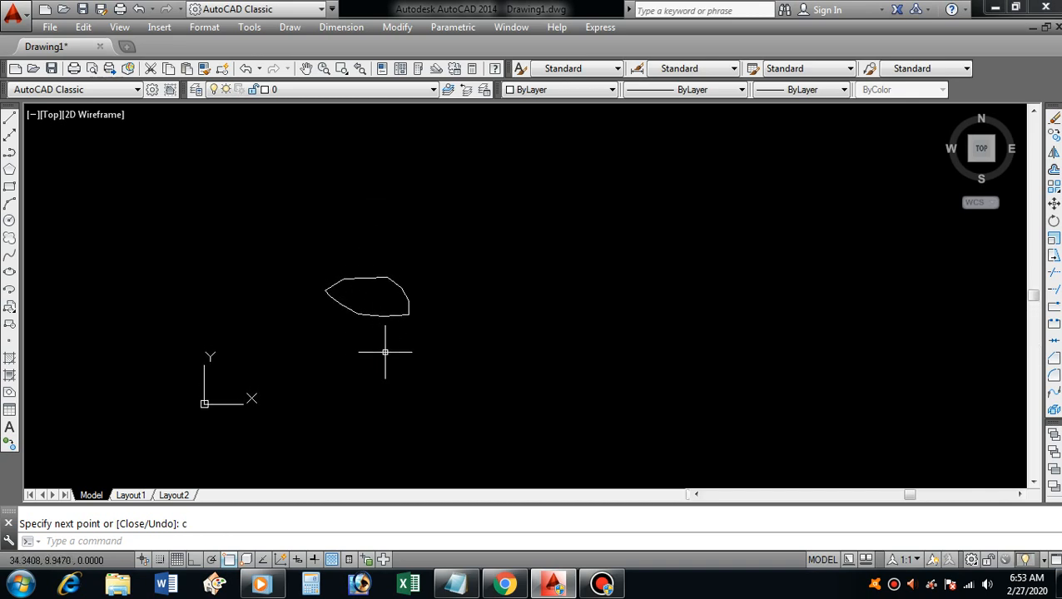
- Draw a closed irregular polyline of straight segments around the small outline, leaving a gap between the two
{"action": "type", "text": "pl"}
{"action": "key", "text": "Return"}
{"action": "left_click", "coordinate": [320, 265]}
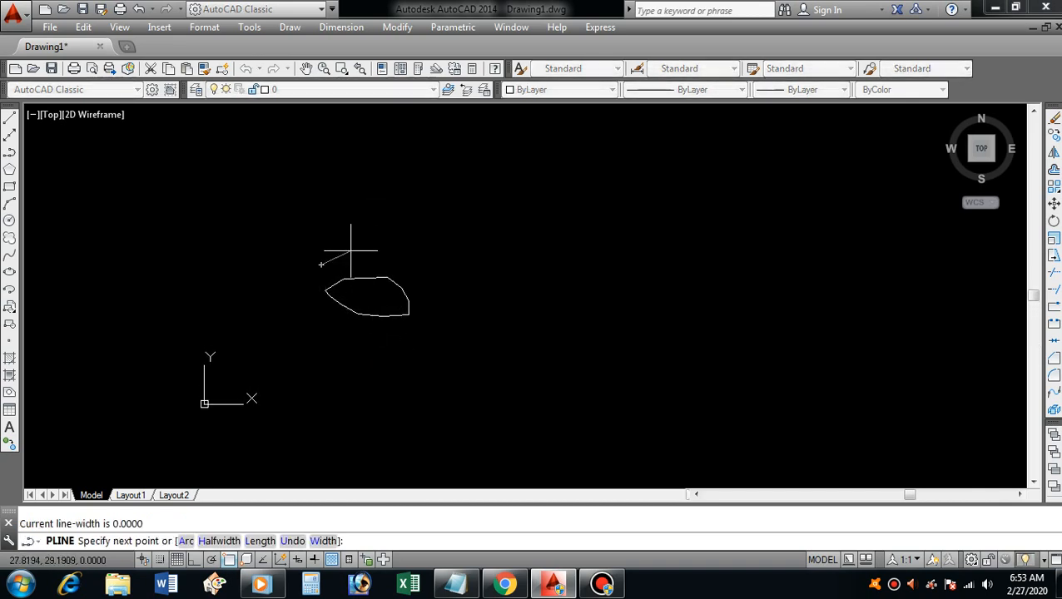
{"action": "left_click", "coordinate": [351, 249]}
{"action": "left_click", "coordinate": [406, 250]}
{"action": "left_click", "coordinate": [447, 279]}
{"action": "left_click", "coordinate": [486, 322]}
{"action": "left_click", "coordinate": [483, 368]}
{"action": "left_click", "coordinate": [429, 384]}
{"action": "left_click", "coordinate": [361, 372]}
{"action": "left_click", "coordinate": [334, 352]}
{"action": "left_click", "coordinate": [313, 317]}
{"action": "type", "text": "c"}
{"action": "key", "text": "Return"}
- Draw a third, larger closed irregular polyline that encloses both existing outlines
{"action": "key", "text": "Return"}
{"action": "left_click", "coordinate": [305, 207]}
{"action": "left_click", "coordinate": [359, 188]}
{"action": "left_click", "coordinate": [520, 188]}
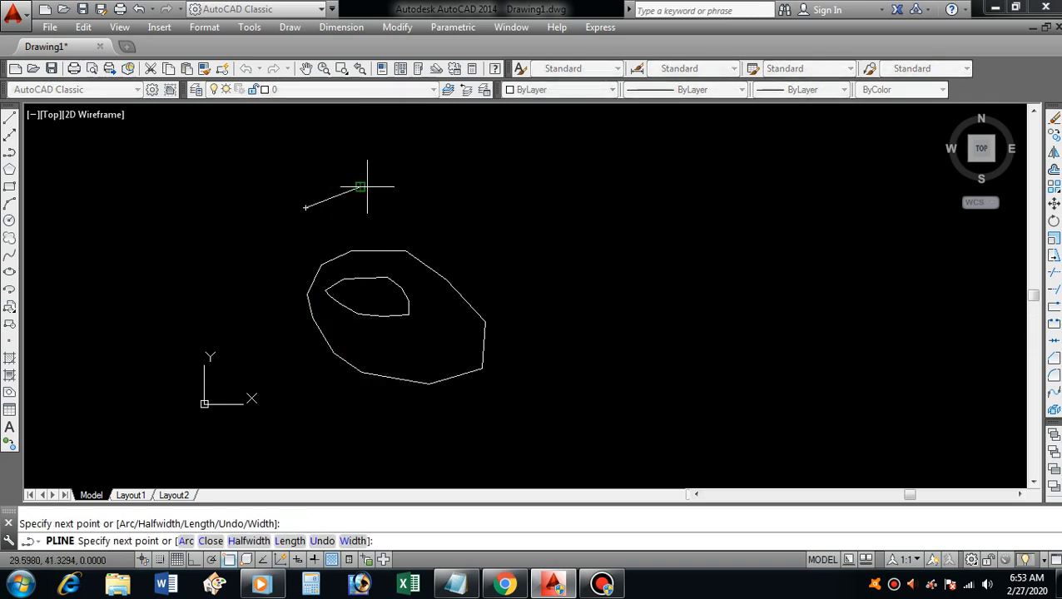
{"action": "left_click", "coordinate": [617, 239]}
{"action": "left_click", "coordinate": [658, 335]}
{"action": "left_click", "coordinate": [662, 416]}
{"action": "left_click", "coordinate": [593, 464]}
{"action": "left_click", "coordinate": [382, 467]}
{"action": "left_click", "coordinate": [302, 431]}
{"action": "left_click", "coordinate": [279, 376]}
{"action": "left_click", "coordinate": [269, 304]}
{"action": "type", "text": "c"}
{"action": "key", "text": "Return"}
- Draw a fourth closed irregular polyline around the three nested outlines, extending widest on their east side
{"action": "middle_click_drag", "start_coordinate": [429, 257], "coordinate": [418, 219]}
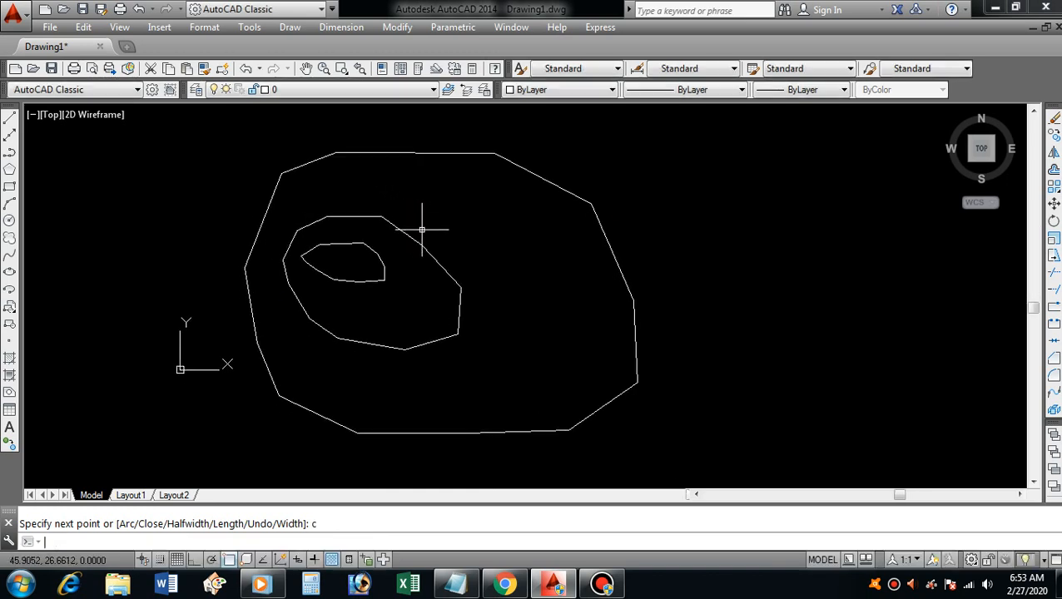
{"action": "type", "text": "z"}
{"action": "key", "text": "Return"}
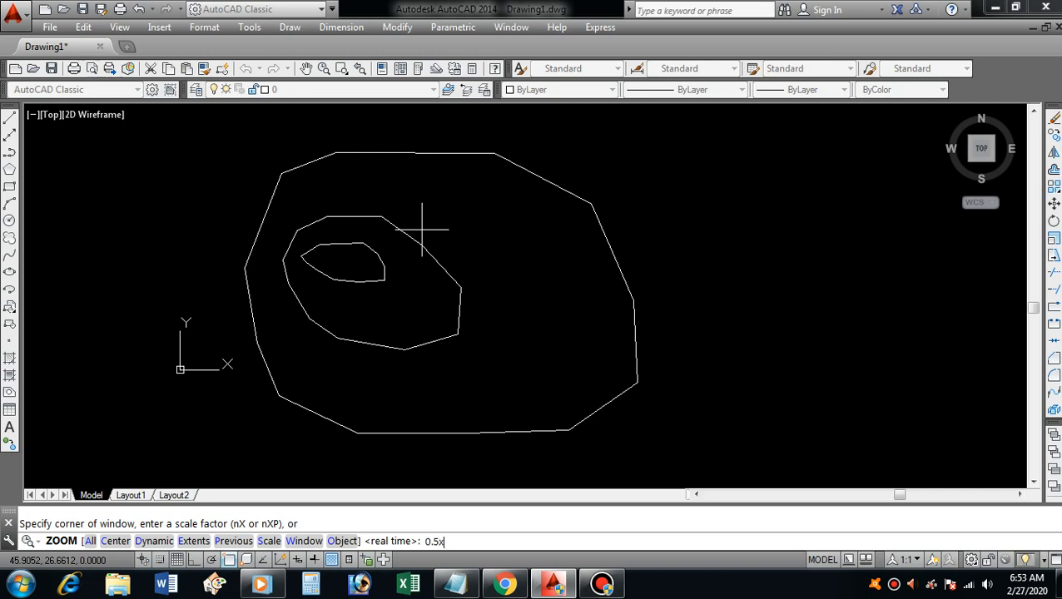
{"action": "key", "text": "Return"}
{"action": "type", "text": "pl"}
{"action": "key", "text": "Return"}
{"action": "left_click", "coordinate": [388, 227]}
{"action": "left_click", "coordinate": [426, 203]}
{"action": "left_click", "coordinate": [525, 197]}
{"action": "left_click", "coordinate": [630, 200]}
{"action": "left_click", "coordinate": [726, 229]}
{"action": "left_click", "coordinate": [776, 319]}
{"action": "left_click", "coordinate": [773, 392]}
{"action": "left_click", "coordinate": [694, 447]}
{"action": "left_click", "coordinate": [574, 470]}
{"action": "left_click", "coordinate": [492, 465]}
{"action": "left_click", "coordinate": [413, 427]}
{"action": "left_click", "coordinate": [361, 377]}
{"action": "left_click", "coordinate": [345, 263]}
{"action": "type", "text": "c"}
{"action": "key", "text": "Return"}
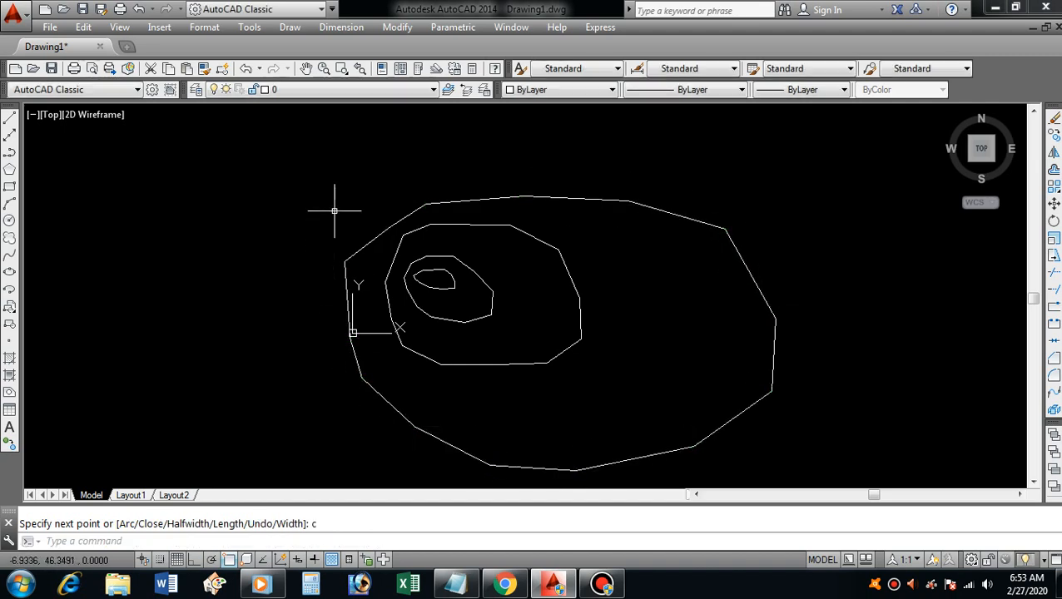
- Draw a fifth closed irregular polyline enclosing the four nested outlines
{"action": "key", "text": "Return"}
{"action": "left_click", "coordinate": [344, 202]}
{"action": "left_click", "coordinate": [451, 157]}
{"action": "left_click", "coordinate": [643, 129]}
{"action": "left_click", "coordinate": [806, 154]}
{"action": "left_click", "coordinate": [939, 217]}
{"action": "scroll", "coordinate": [938, 217], "scroll_direction": "down", "scroll_amount": 3}
{"action": "left_click", "coordinate": [953, 274]}
{"action": "left_click", "coordinate": [924, 337]}
{"action": "left_click", "coordinate": [833, 369]}
{"action": "left_click", "coordinate": [754, 346]}
{"action": "left_click", "coordinate": [706, 318]}
{"action": "left_click", "coordinate": [675, 288]}
{"action": "type", "text": "c"}
{"action": "key", "text": "Return"}
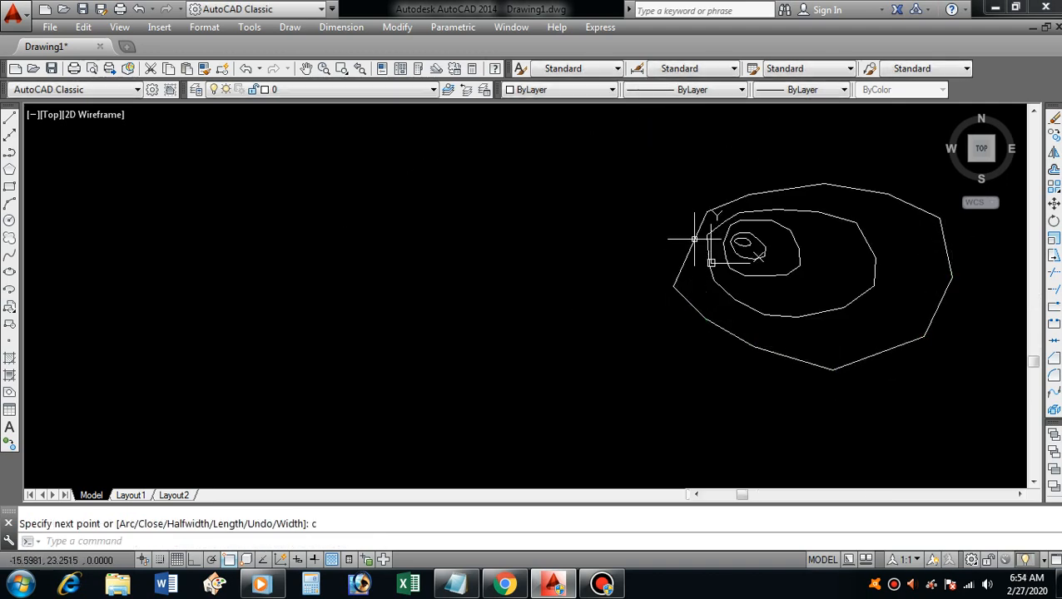
- Draw the sixth and outermost closed irregular polyline around all five outlines, completing the sample contour drawing
{"action": "key", "text": "Return"}
{"action": "left_click", "coordinate": [693, 201]}
{"action": "left_click", "coordinate": [758, 176]}
{"action": "left_click", "coordinate": [870, 172]}
{"action": "left_click", "coordinate": [940, 191]}
{"action": "left_click", "coordinate": [978, 238]}
{"action": "left_click", "coordinate": [990, 275]}
{"action": "left_click", "coordinate": [979, 364]}
{"action": "left_click", "coordinate": [920, 459]}
{"action": "left_click", "coordinate": [798, 475]}
{"action": "left_click", "coordinate": [666, 452]}
{"action": "left_click", "coordinate": [623, 386]}
{"action": "left_click", "coordinate": [619, 321]}
{"action": "left_click", "coordinate": [638, 266]}
{"action": "type", "text": "c"}
{"action": "key", "text": "Return"}
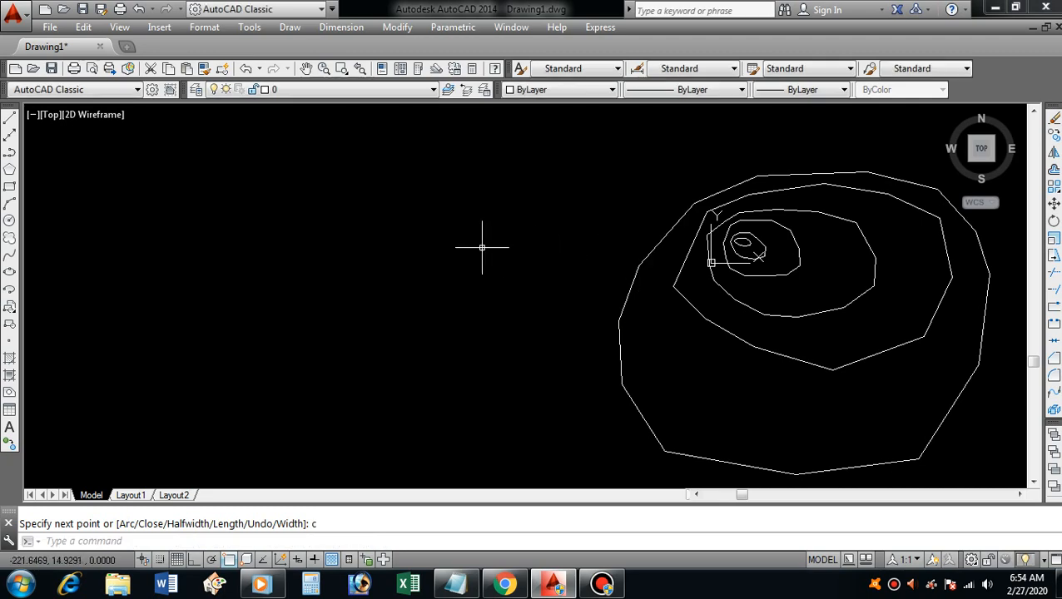
{"action": "scroll", "coordinate": [531, 247], "scroll_direction": "down", "scroll_amount": 1}
{"action": "middle_click_drag", "start_coordinate": [739, 294], "coordinate": [482, 263]}
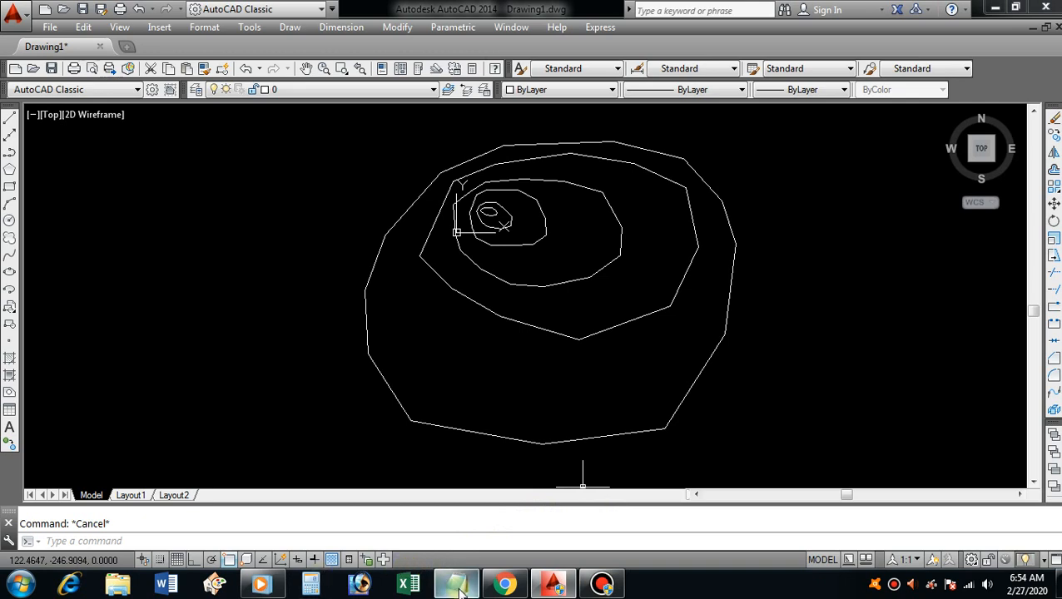
- Switch to the Notepad note and append "OK APABILA KITA PUNNYA FILE KONTUR.....YANG PERTA" after its last sentence
{"action": "mouse_move", "coordinate": [455, 584]}
{"action": "left_click", "coordinate": [517, 456]}
{"action": "type", "text": "O"}
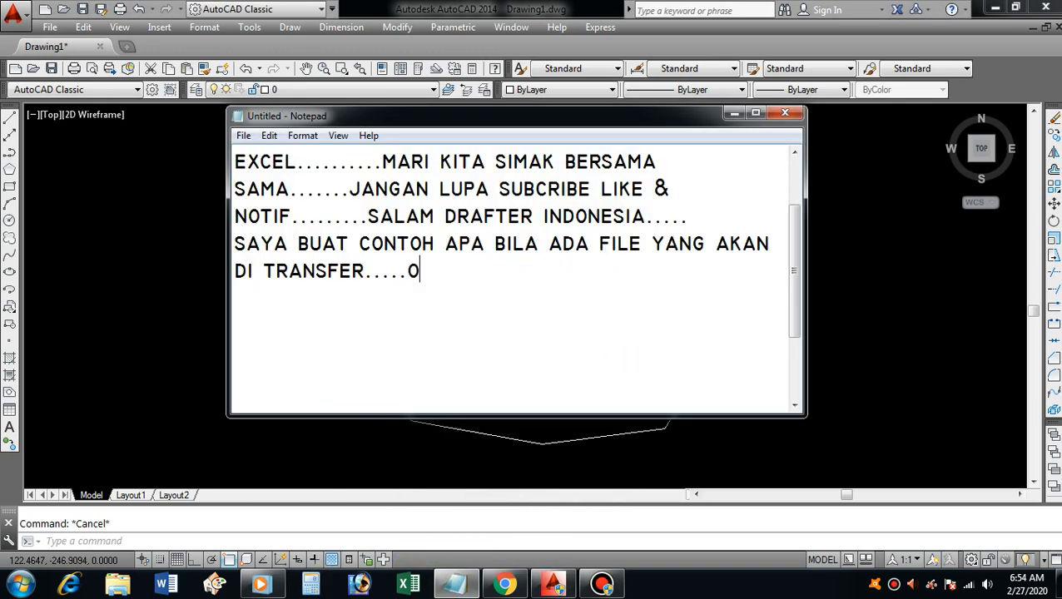
{"action": "type", "text": "K APABILA KITA PUN"}
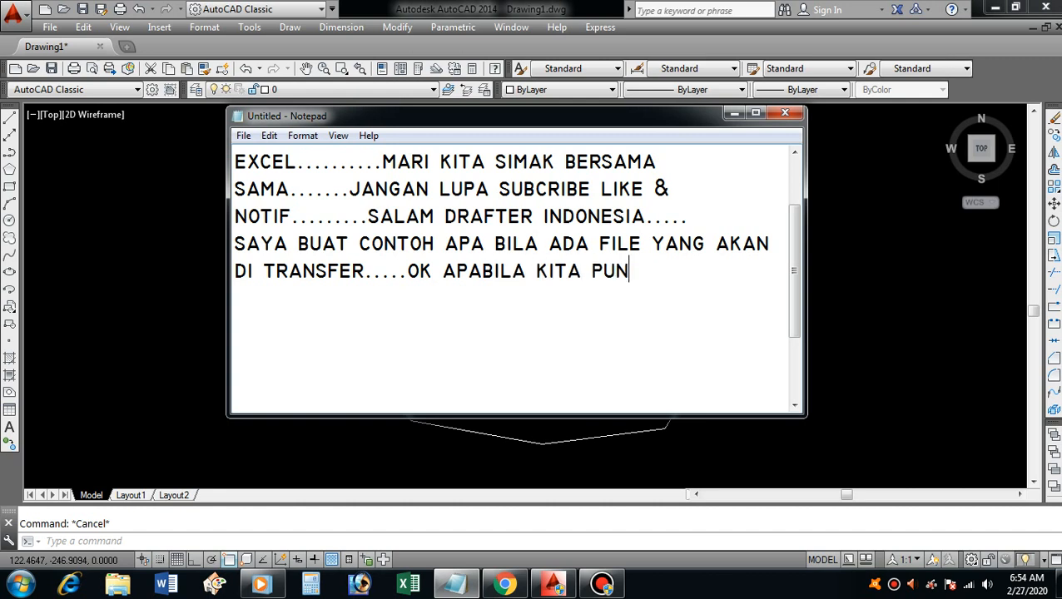
{"action": "type", "text": "NYA FILE"}
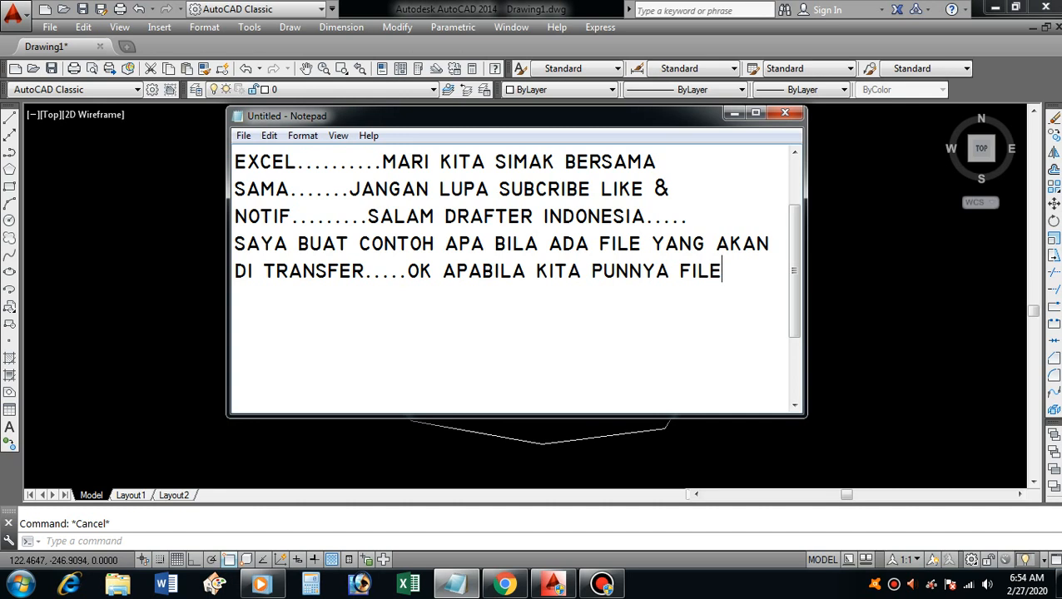
{"action": "type", "text": " KONT"}
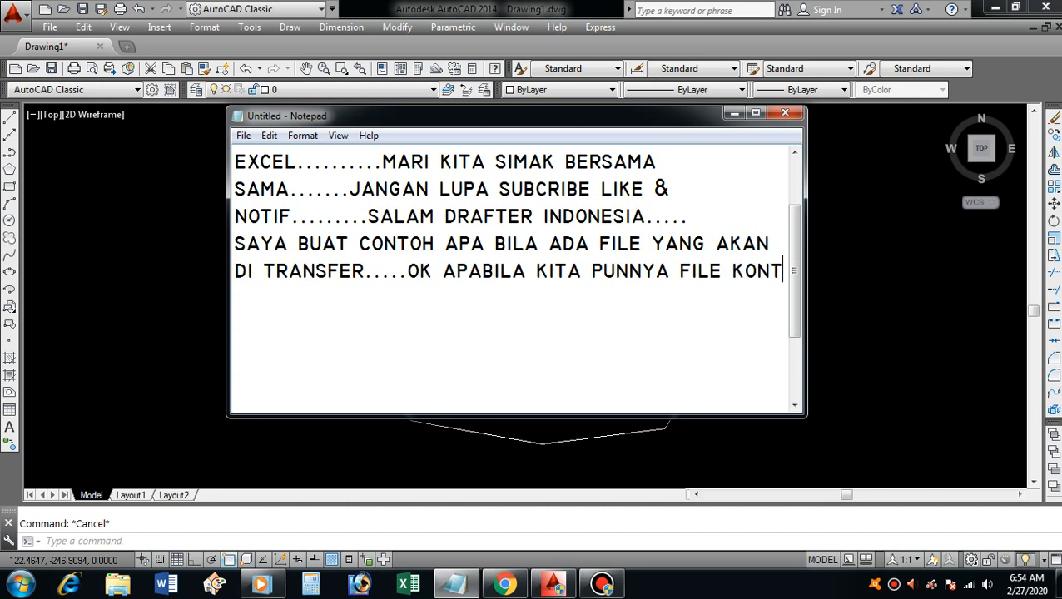
{"action": "type", "text": "UR.....YANG PERTA"}
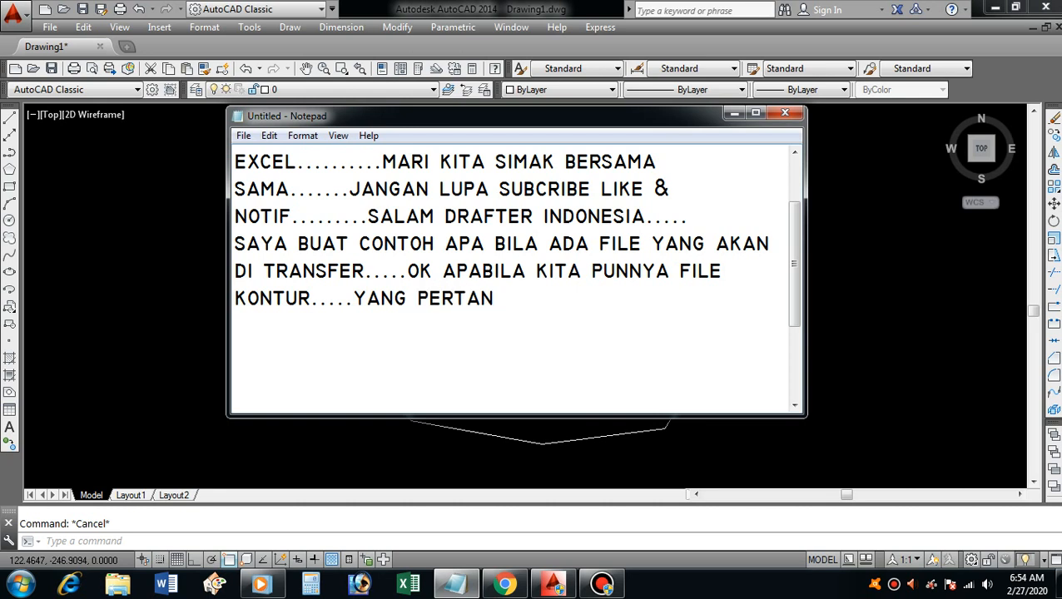
- Continue the note with "MA KITA HARUS BUAT TITIK/POINT YANG KORDINATNYA KITA MAU TRANSFER KE EXCEL....." and minimize Notepad to return to AutoCAD
{"action": "type", "text": "MA KITA HARUS BUAT TITIK"}
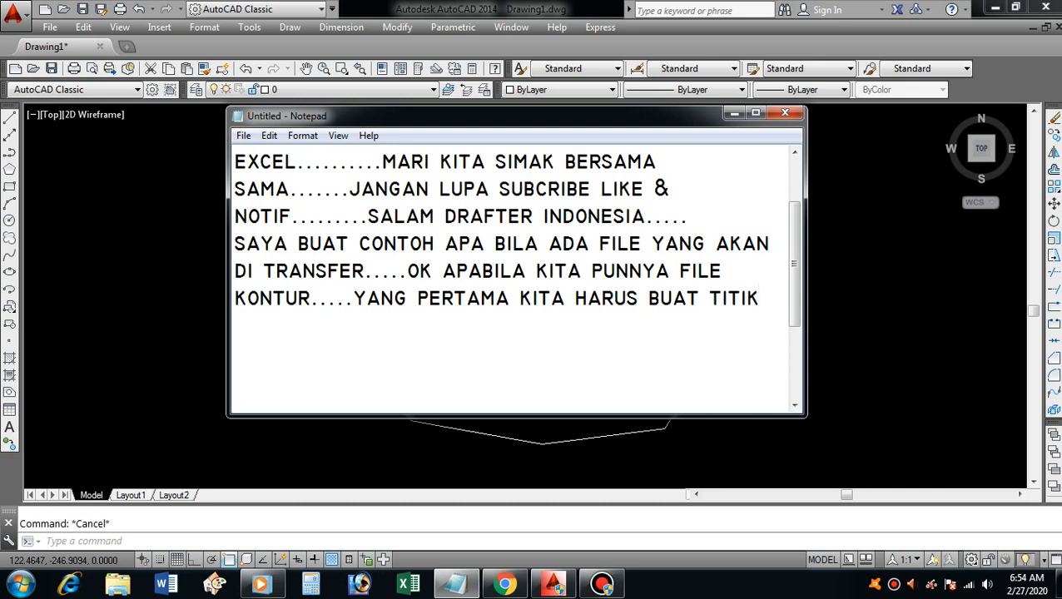
{"action": "type", "text": "/POINT YANG KORDINATNYA K"}
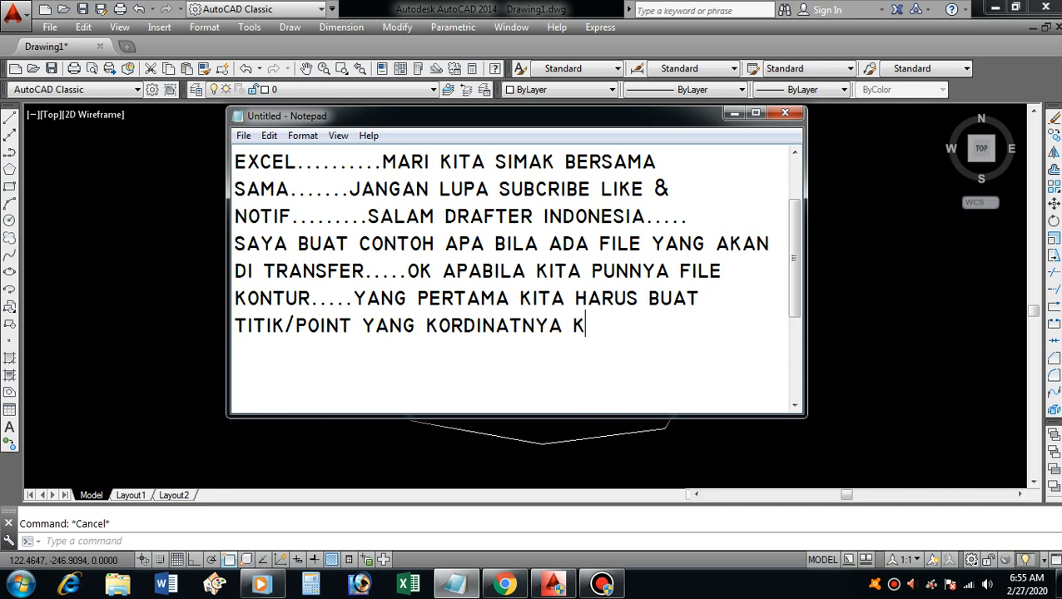
{"action": "type", "text": "MAU TRANSFER"}
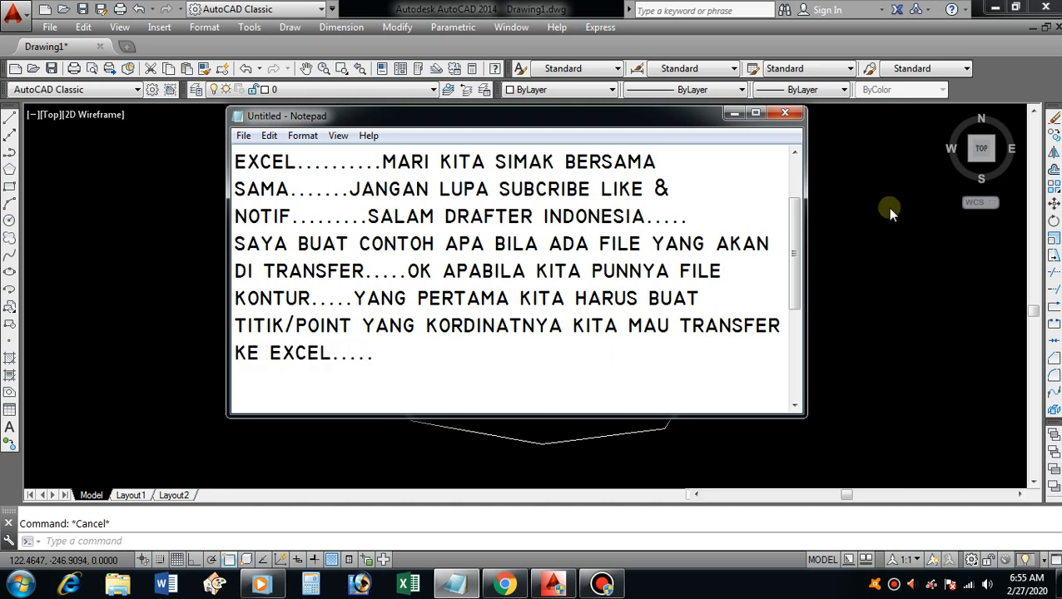
{"action": "left_click", "coordinate": [734, 114]}
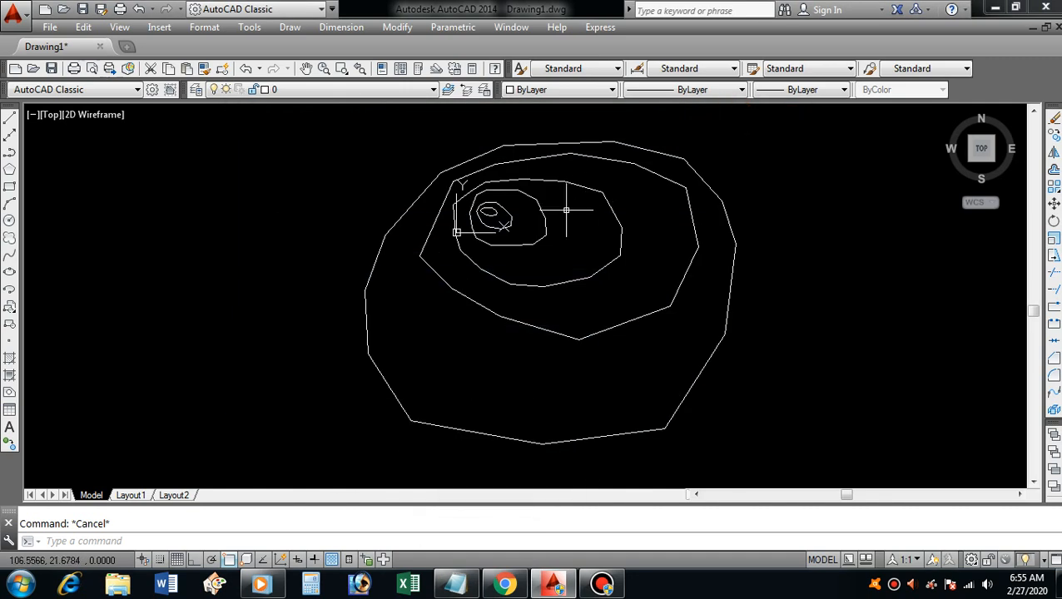
- Turn on dynamic input and try to open the point style settings with the command POINTSTYLE
{"action": "type", "text": "poi"}
{"action": "key", "text": "Escape"}
{"action": "left_click", "coordinate": [297, 560]}
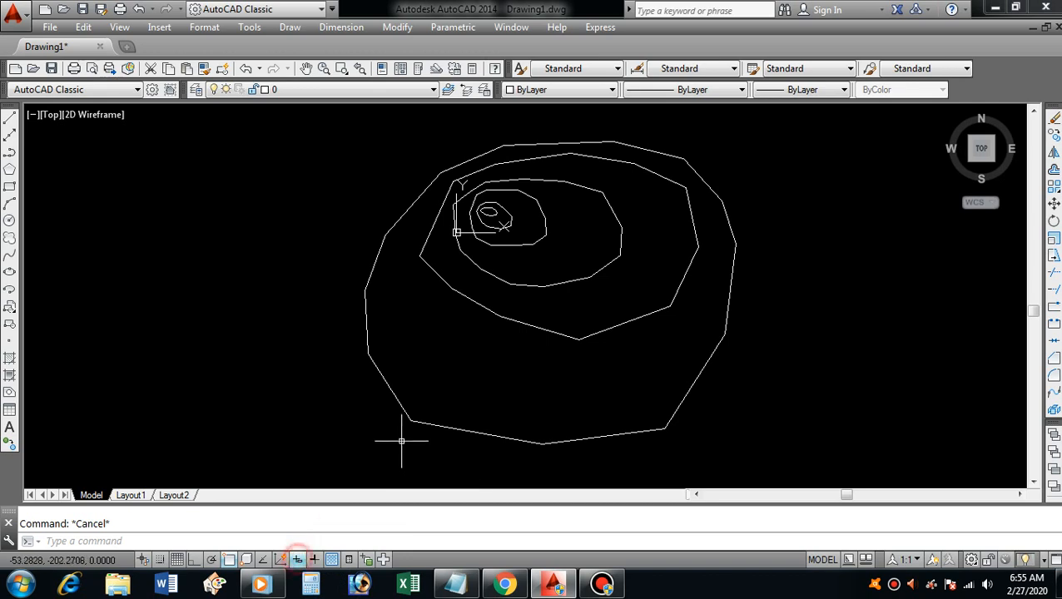
{"action": "type", "text": "point"}
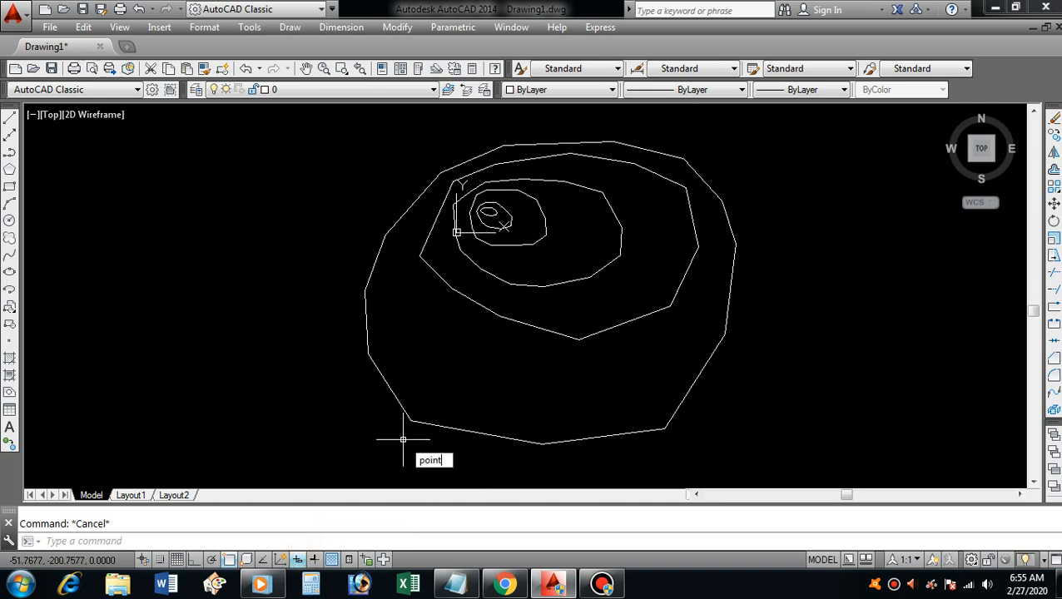
{"action": "type", "text": "style"}
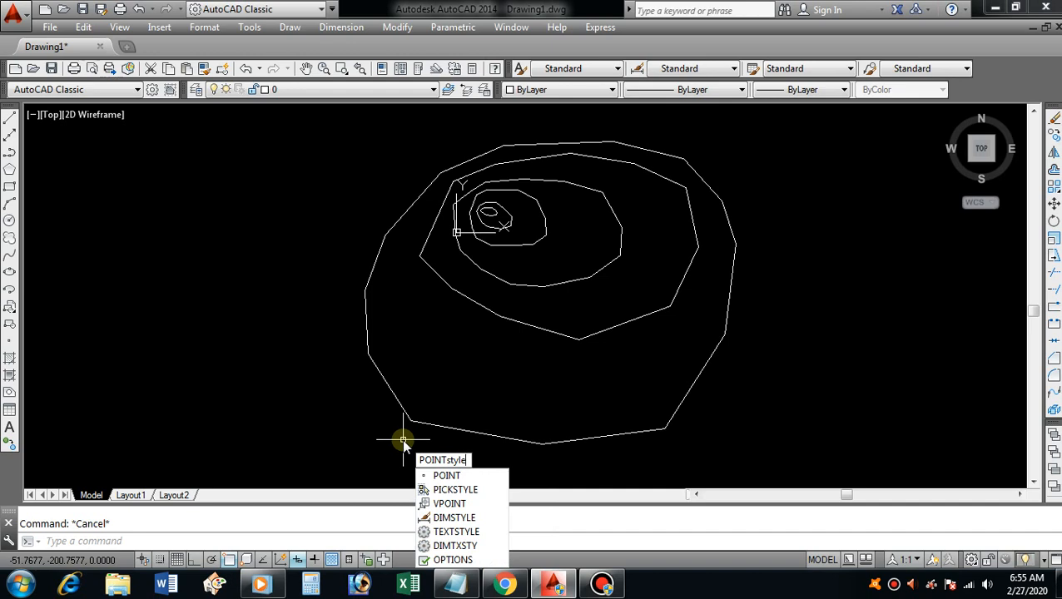
{"action": "key", "text": "Return"}
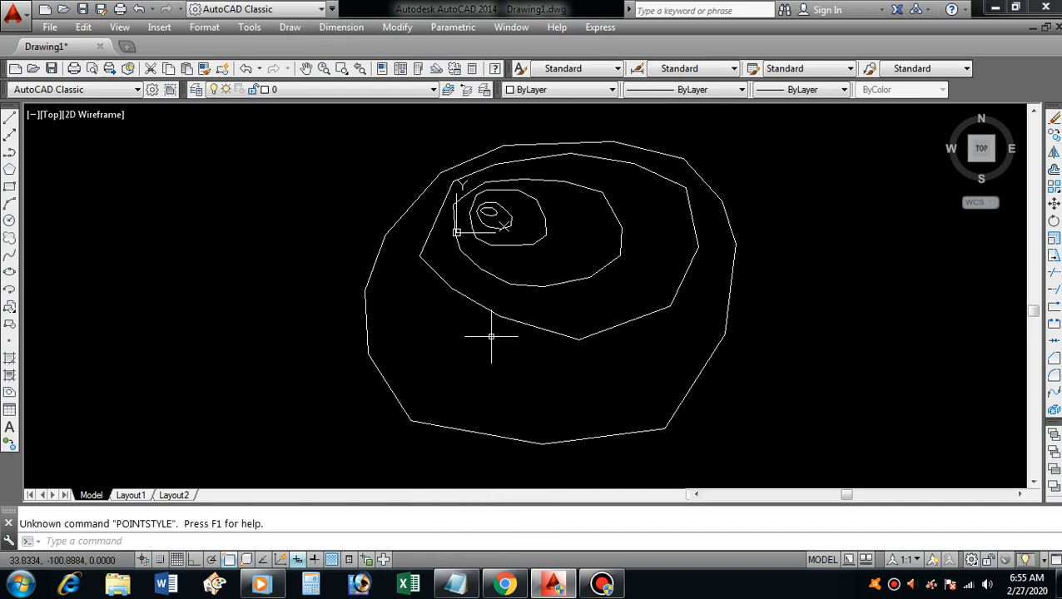
- Set the drawing's point style to the circle with an upright cross through it
{"action": "left_click", "coordinate": [202, 27]}
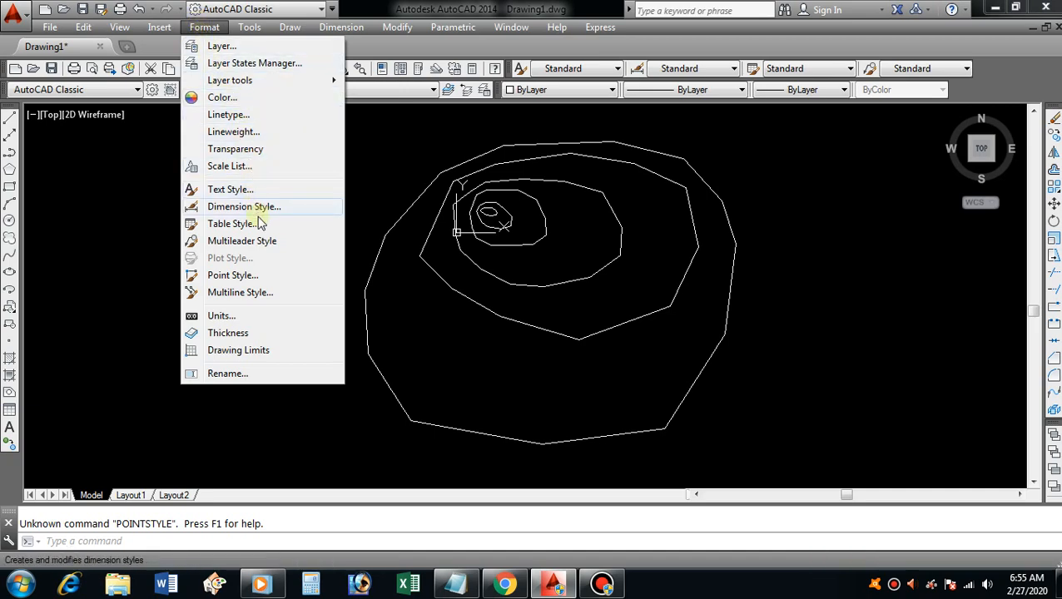
{"action": "left_click", "coordinate": [250, 275]}
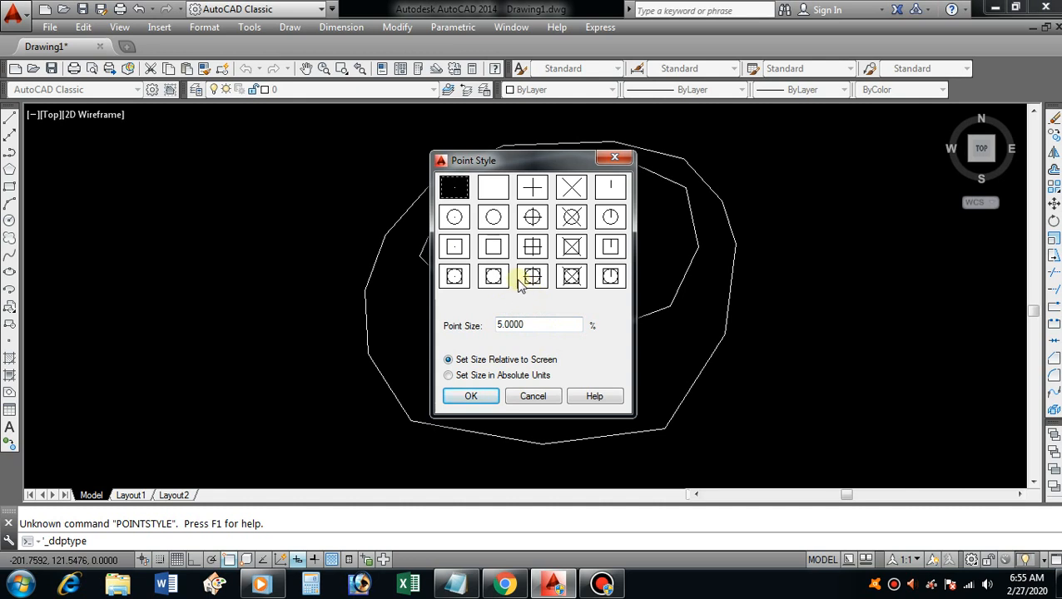
{"action": "left_click", "coordinate": [532, 217]}
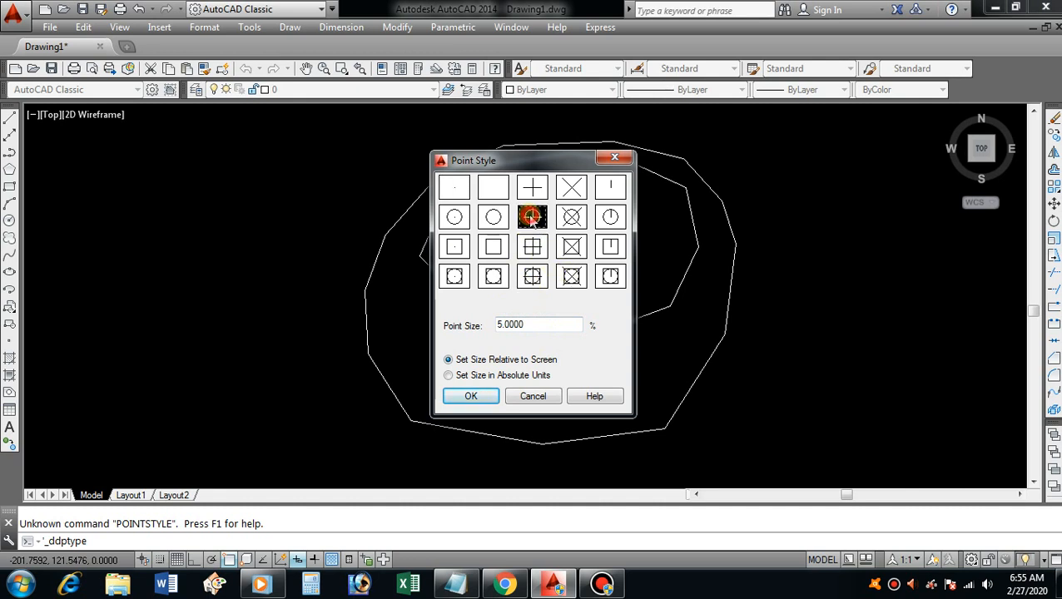
{"action": "double_click", "coordinate": [543, 326]}
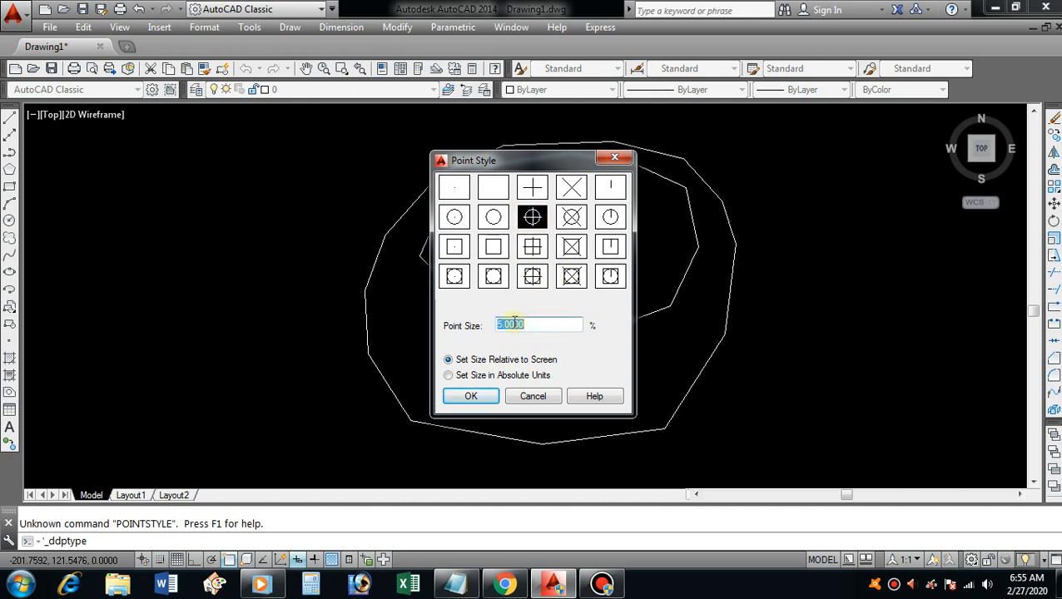
{"action": "left_click", "coordinate": [471, 397]}
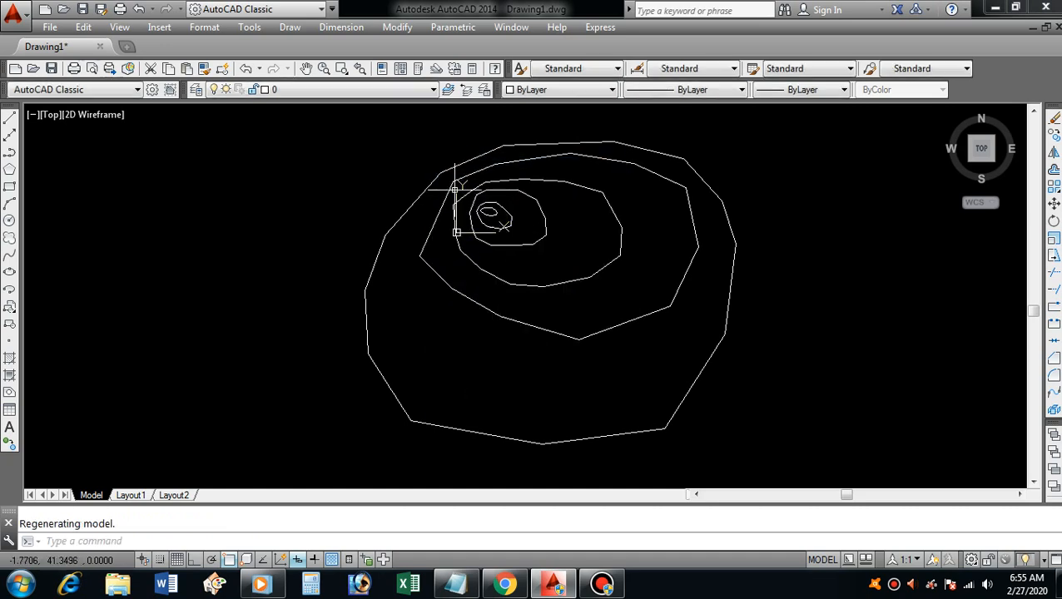
- Set the current object colour to green and place points on the vertices of the second-outermost contour
{"action": "left_click", "coordinate": [556, 89]}
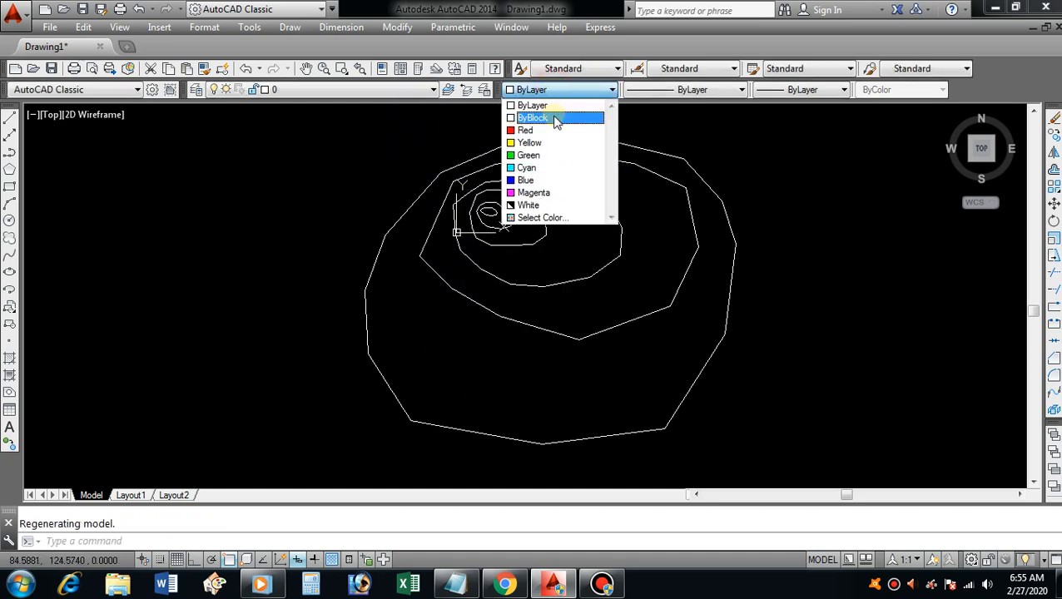
{"action": "left_click", "coordinate": [555, 156]}
{"action": "type", "text": "po"}
{"action": "key", "text": "Return"}
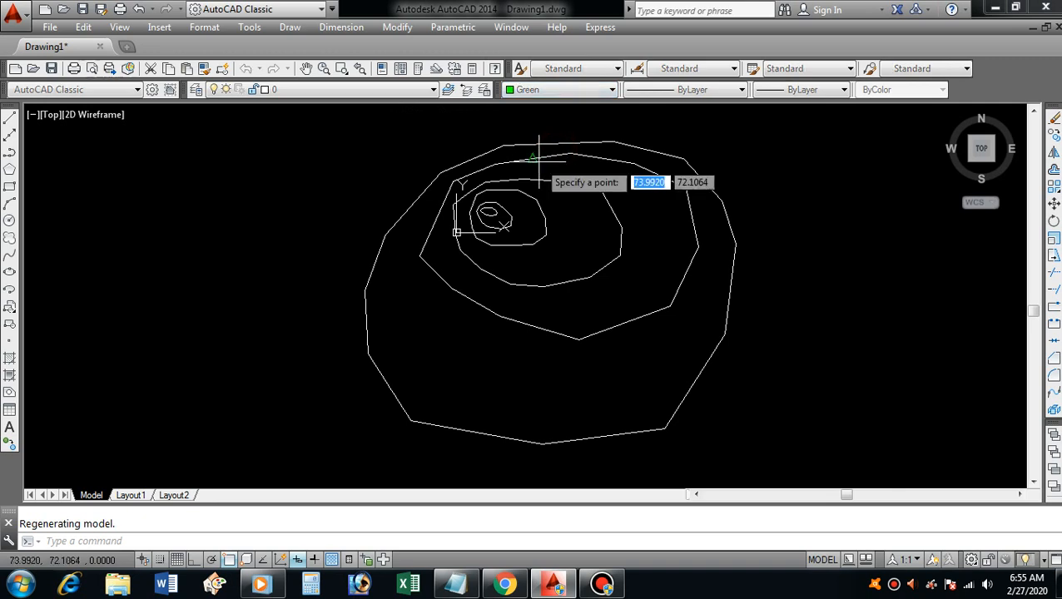
{"action": "left_click", "coordinate": [495, 164]}
{"action": "key", "text": "Return"}
{"action": "left_click", "coordinate": [569, 154]}
{"action": "key", "text": "Return"}
{"action": "left_click", "coordinate": [633, 164]}
{"action": "key", "text": "Return"}
{"action": "left_click", "coordinate": [685, 188]}
{"action": "key", "text": "Return"}
{"action": "left_click", "coordinate": [698, 248]}
{"action": "key", "text": "Return"}
{"action": "left_click", "coordinate": [672, 307]}
{"action": "key", "text": "Return"}
{"action": "left_click", "coordinate": [579, 339]}
{"action": "key", "text": "Return"}
{"action": "left_click", "coordinate": [499, 317]}
{"action": "key", "text": "Return"}
{"action": "left_click", "coordinate": [451, 289]}
{"action": "key", "text": "Return"}
{"action": "left_click", "coordinate": [420, 256]}
- Place points on the vertices around the third contour from the outside
{"action": "key", "text": "Return"}
{"action": "left_click", "coordinate": [461, 249]}
{"action": "key", "text": "Return"}
{"action": "left_click", "coordinate": [456, 233]}
{"action": "key", "text": "Return"}
{"action": "left_click", "coordinate": [454, 204]}
{"action": "key", "text": "Return"}
{"action": "left_click", "coordinate": [483, 183]}
{"action": "key", "text": "Return"}
{"action": "left_click", "coordinate": [471, 191]}
{"action": "key", "text": "Return"}
{"action": "left_click", "coordinate": [523, 180]}
{"action": "key", "text": "Return"}
{"action": "left_click", "coordinate": [565, 181]}
{"action": "key", "text": "Return"}
{"action": "left_click", "coordinate": [621, 226]}
{"action": "key", "text": "Return"}
{"action": "left_click", "coordinate": [620, 255]}
{"action": "key", "text": "Return"}
{"action": "left_click", "coordinate": [589, 277]}
{"action": "key", "text": "Return"}
{"action": "left_click", "coordinate": [543, 286]}
{"action": "key", "text": "Return"}
{"action": "left_click", "coordinate": [511, 287]}
- Place points on the vertices around the fourth contour from the outside
{"action": "key", "text": "Return"}
{"action": "left_click", "coordinate": [456, 233]}
{"action": "key", "text": "Return"}
{"action": "scroll", "coordinate": [485, 192], "scroll_direction": "up", "scroll_amount": 4}
{"action": "key", "text": "Return"}
{"action": "left_click", "coordinate": [463, 306]}
{"action": "key", "text": "Return"}
{"action": "left_click", "coordinate": [447, 242]}
{"action": "key", "text": "Return"}
{"action": "left_click", "coordinate": [466, 195]}
{"action": "key", "text": "Return"}
{"action": "left_click", "coordinate": [492, 184]}
{"action": "key", "text": "Return"}
{"action": "left_click", "coordinate": [571, 185]}
{"action": "key", "text": "Return"}
{"action": "left_click", "coordinate": [619, 211]}
{"action": "key", "text": "Return"}
{"action": "left_click", "coordinate": [640, 259]}
{"action": "key", "text": "Return"}
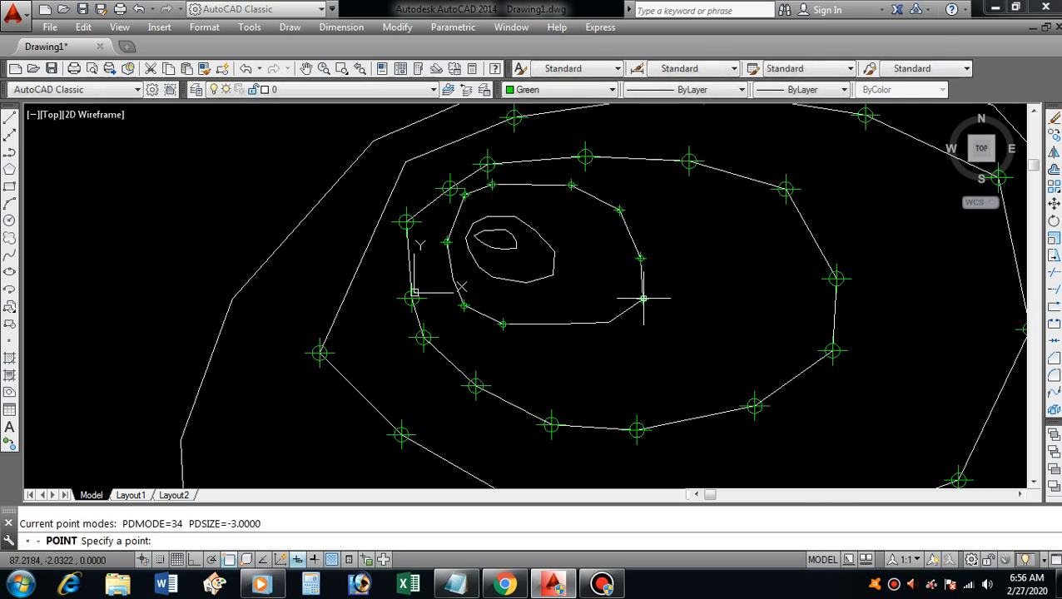
{"action": "left_click", "coordinate": [608, 323]}
- Place points on the vertices of the fifth contour, the one surrounding the innermost loop
{"action": "key", "text": "Return"}
{"action": "left_click", "coordinate": [553, 274]}
{"action": "key", "text": "Return"}
{"action": "left_click", "coordinate": [526, 284]}
{"action": "key", "text": "Return"}
{"action": "left_click", "coordinate": [493, 276]}
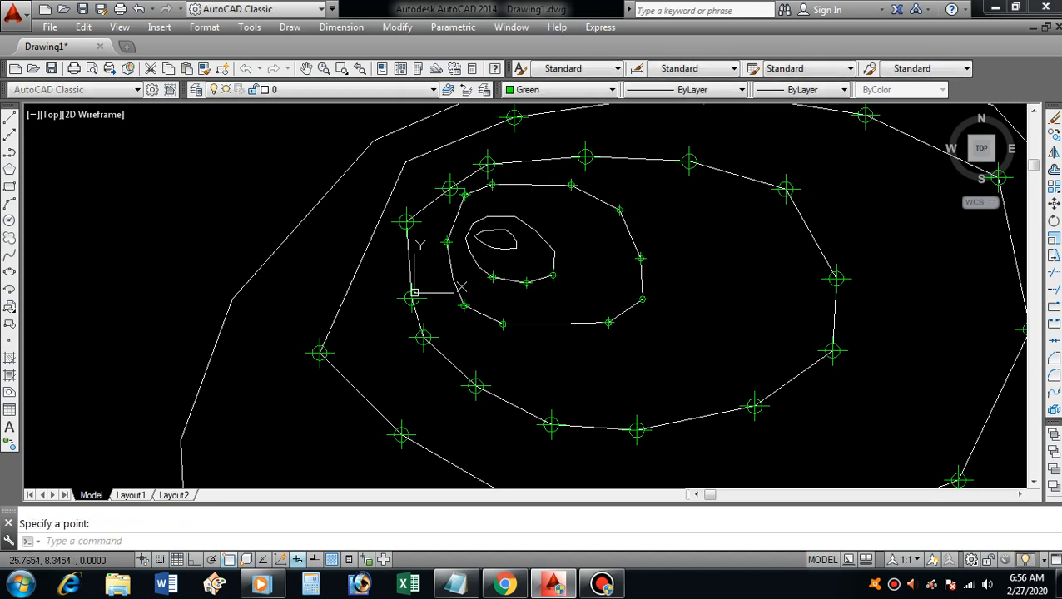
{"action": "key", "text": "Return"}
{"action": "left_click", "coordinate": [480, 266]}
{"action": "key", "text": "Return"}
{"action": "left_click", "coordinate": [466, 239]}
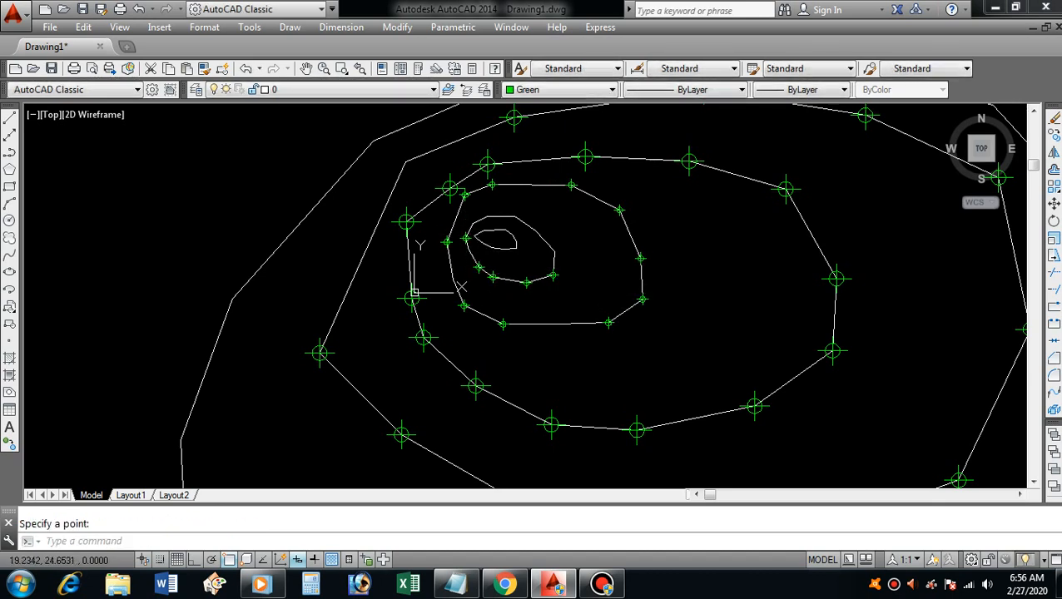
{"action": "key", "text": "Return"}
{"action": "left_click", "coordinate": [472, 223]}
{"action": "key", "text": "Return"}
{"action": "left_click", "coordinate": [487, 217]}
{"action": "key", "text": "Return"}
{"action": "left_click", "coordinate": [535, 231]}
{"action": "key", "text": "Return"}
{"action": "left_click", "coordinate": [555, 250]}
- Place points on the vertices of the innermost contour
{"action": "key", "text": "Return"}
{"action": "left_click", "coordinate": [504, 230]}
{"action": "scroll", "coordinate": [513, 236], "scroll_direction": "up", "scroll_amount": 4}
{"action": "key", "text": "Return"}
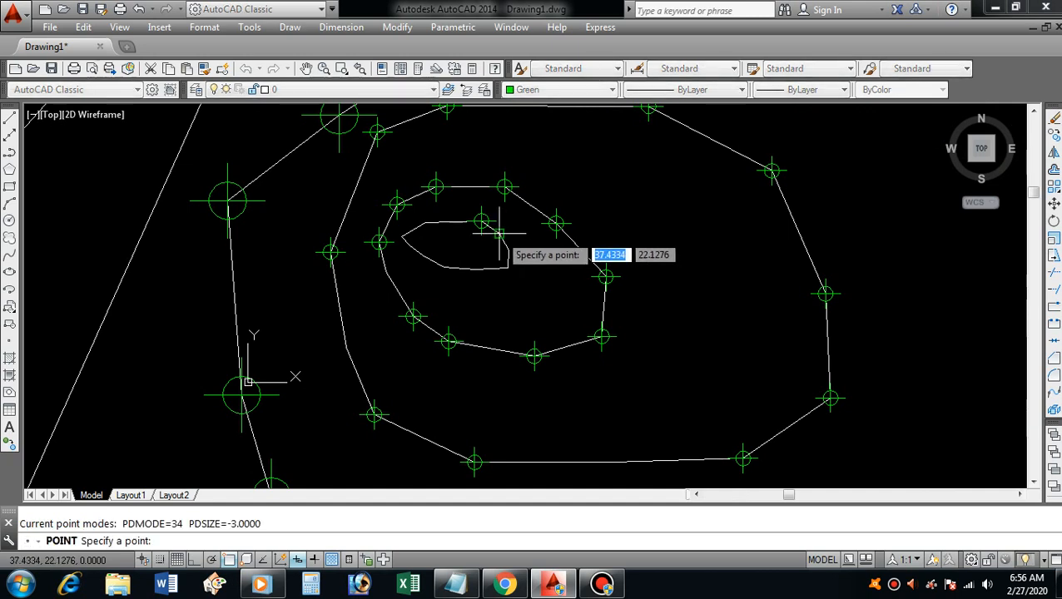
{"action": "left_click", "coordinate": [507, 249]}
{"action": "key", "text": "Return"}
{"action": "left_click", "coordinate": [507, 268]}
{"action": "key", "text": "Return"}
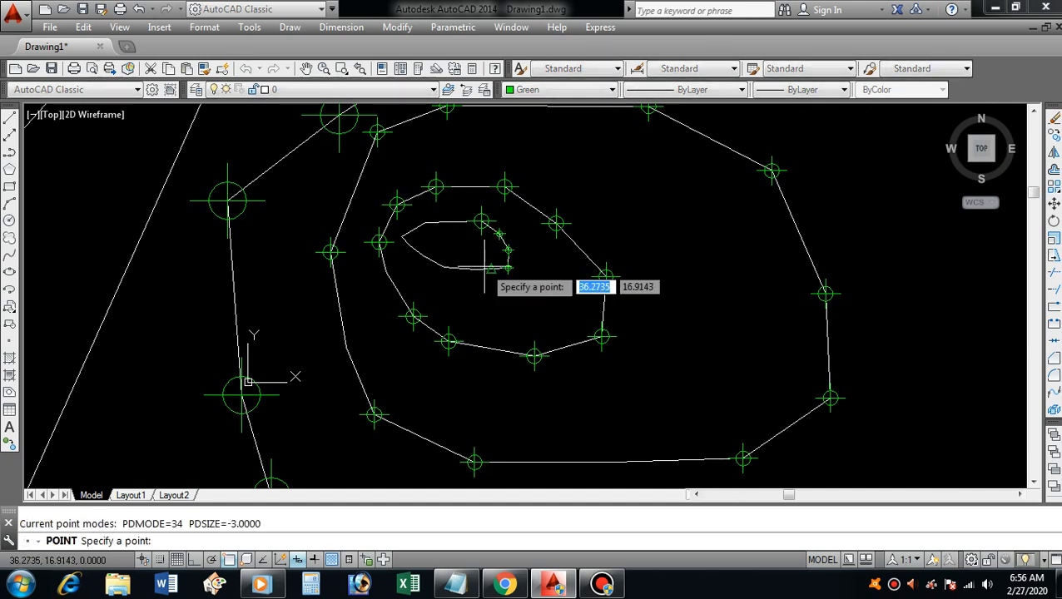
{"action": "left_click", "coordinate": [475, 268]}
{"action": "key", "text": "Return"}
{"action": "left_click", "coordinate": [444, 269]}
{"action": "key", "text": "Return"}
{"action": "left_click", "coordinate": [423, 255]}
{"action": "key", "text": "Return"}
{"action": "left_click", "coordinate": [402, 237]}
{"action": "key", "text": "Return"}
{"action": "left_click", "coordinate": [424, 223]}
{"action": "key", "text": "Return"}
{"action": "scroll", "coordinate": [587, 177], "scroll_direction": "down", "scroll_amount": 10}
{"action": "scroll", "coordinate": [559, 160], "scroll_direction": "up", "scroll_amount": 6}
{"action": "left_click", "coordinate": [501, 144]}
{"action": "key", "text": "Escape"}
{"action": "left_click", "coordinate": [483, 132]}
{"action": "left_click", "coordinate": [522, 167]}
{"action": "key", "text": "Delete"}
{"action": "type", "text": "po"}
{"action": "key", "text": "Return"}
{"action": "scroll", "coordinate": [439, 209], "scroll_direction": "down", "scroll_amount": 5}
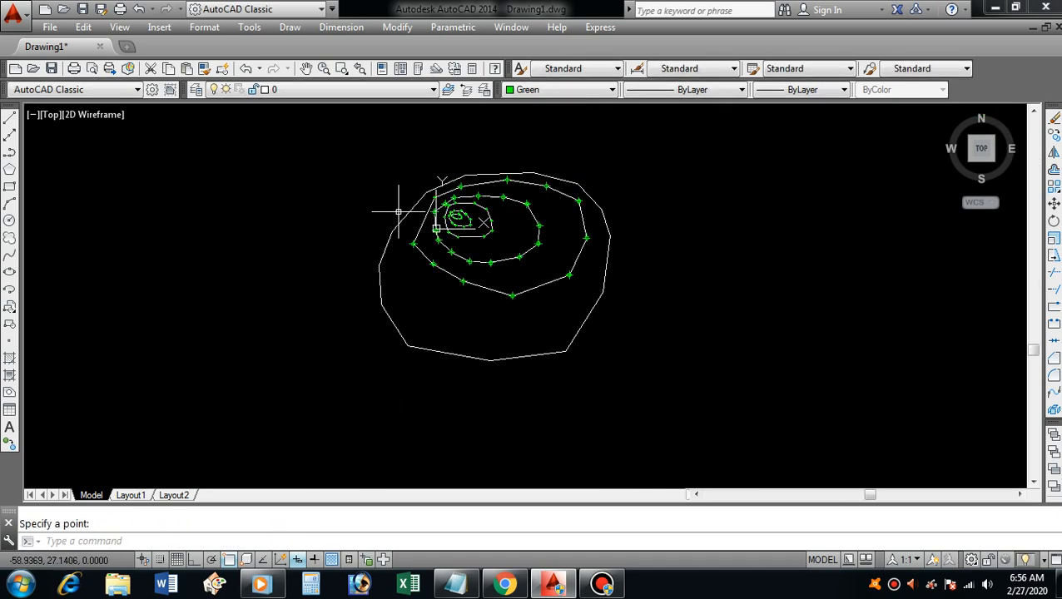
{"action": "scroll", "coordinate": [425, 179], "scroll_direction": "up", "scroll_amount": 4}
{"action": "key", "text": "Escape"}
{"action": "left_click", "coordinate": [396, 198]}
{"action": "left_click", "coordinate": [416, 214]}
{"action": "key", "text": "Delete"}
- Place points on all vertices around the outermost contour
{"action": "type", "text": "po"}
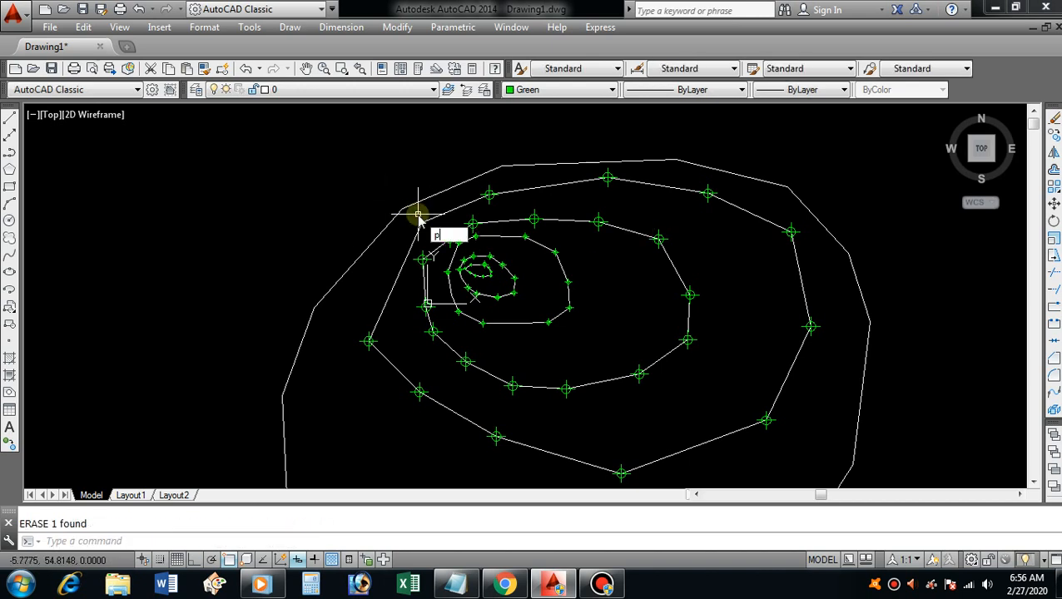
{"action": "key", "text": "Return"}
{"action": "left_click", "coordinate": [402, 208]}
{"action": "key", "text": "Return"}
{"action": "left_click", "coordinate": [501, 166]}
{"action": "key", "text": "Return"}
{"action": "left_click", "coordinate": [676, 160]}
{"action": "scroll", "coordinate": [630, 127], "scroll_direction": "down", "scroll_amount": 3}
{"action": "key", "text": "Return"}
{"action": "left_click", "coordinate": [730, 166]}
{"action": "key", "text": "Return"}
{"action": "left_click", "coordinate": [766, 205]}
{"action": "key", "text": "Return"}
{"action": "left_click", "coordinate": [780, 248]}
{"action": "key", "text": "Return"}
{"action": "left_click", "coordinate": [770, 339]}
{"action": "key", "text": "Return"}
{"action": "left_click", "coordinate": [710, 431]}
{"action": "key", "text": "Return"}
{"action": "left_click", "coordinate": [591, 447]}
{"action": "key", "text": "Return"}
{"action": "left_click", "coordinate": [457, 425]}
{"action": "key", "text": "Return"}
{"action": "left_click", "coordinate": [415, 358]}
{"action": "key", "text": "Return"}
{"action": "left_click", "coordinate": [412, 294]}
{"action": "key", "text": "Return"}
{"action": "left_click", "coordinate": [432, 240]}
{"action": "scroll", "coordinate": [428, 225], "scroll_direction": "down", "scroll_amount": 2}
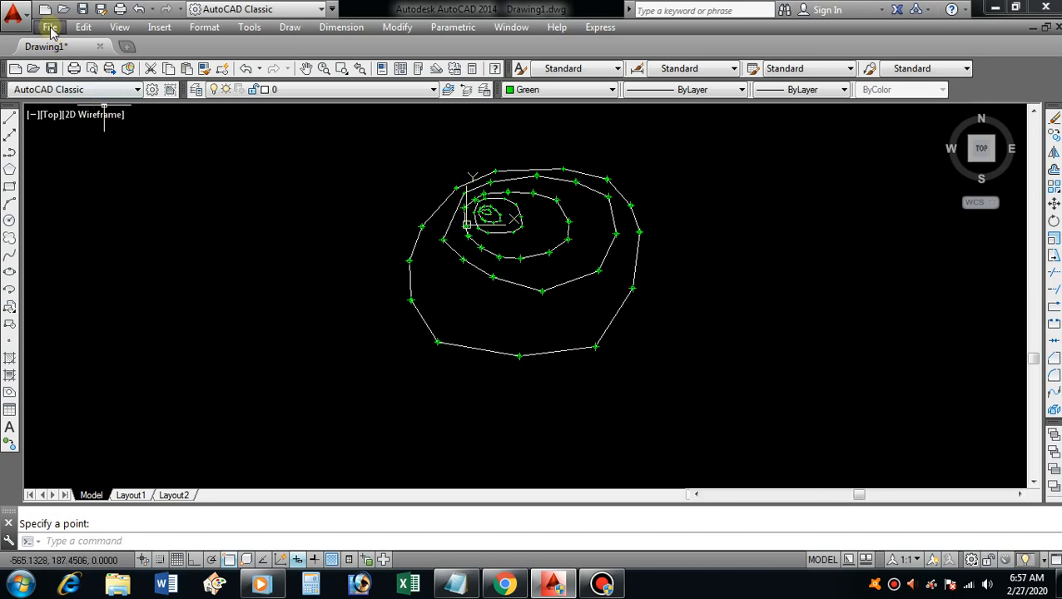
- Start saving the drawing under a new name, create a folder named "Coba kontur" in My Documents and open it
{"action": "left_click", "coordinate": [12, 10]}
{"action": "left_click", "coordinate": [91, 208]}
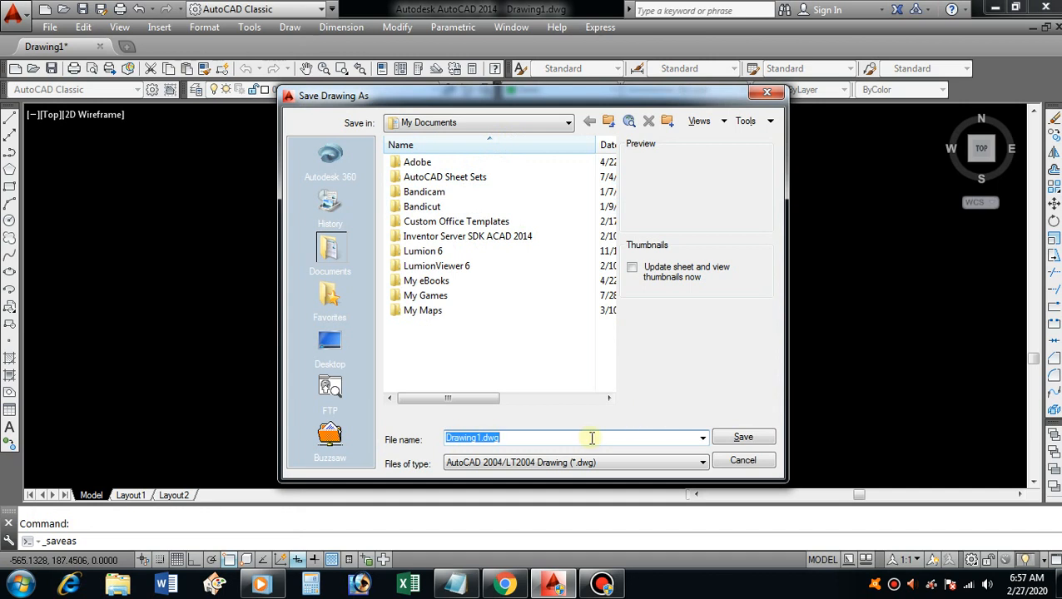
{"action": "type", "text": "k"}
{"action": "key", "text": "BackSpace"}
{"action": "key", "text": "BackSpace"}
{"action": "right_click", "coordinate": [513, 353]}
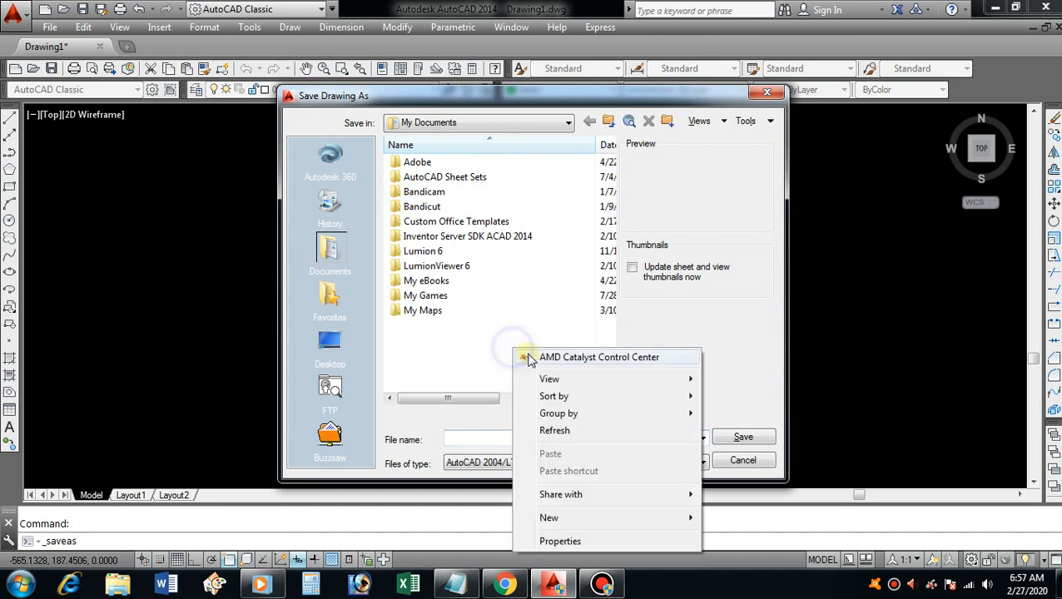
{"action": "mouse_move", "coordinate": [614, 520]}
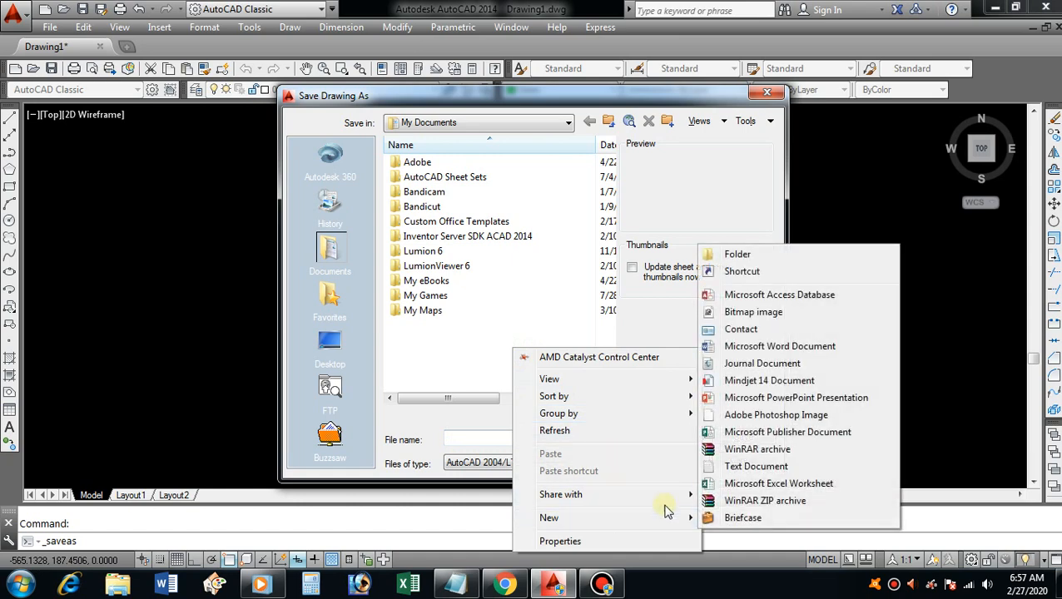
{"action": "left_click", "coordinate": [756, 248]}
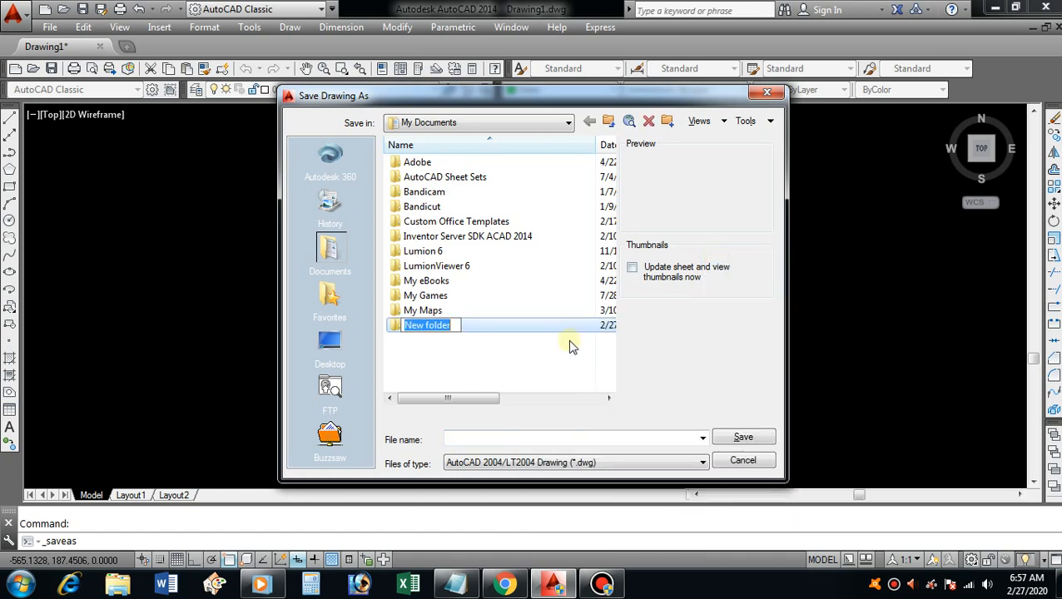
{"action": "type", "text": "C"}
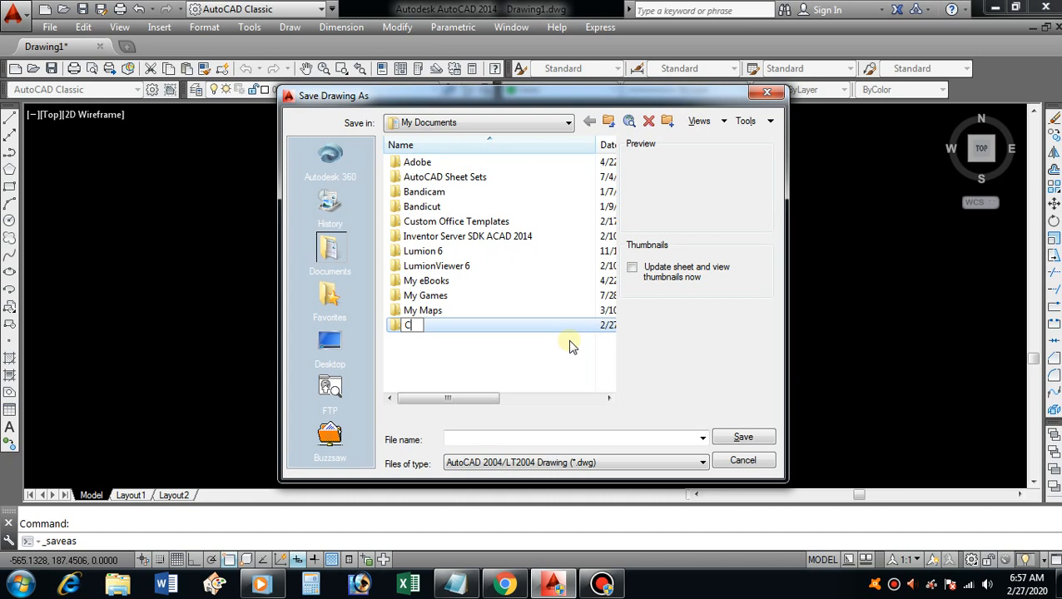
{"action": "type", "text": "oba kontur"}
{"action": "left_click", "coordinate": [550, 346]}
{"action": "double_click", "coordinate": [443, 326]}
- Save the drawing in the Coba kontur folder under the name "contoh kontur"
{"action": "left_click", "coordinate": [503, 438]}
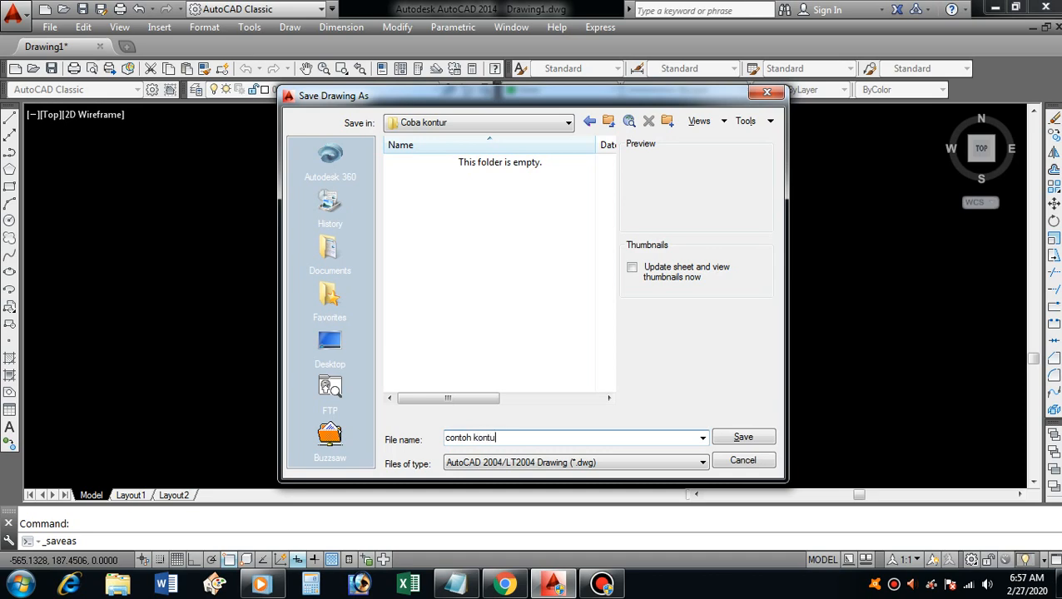
{"action": "left_click", "coordinate": [741, 438]}
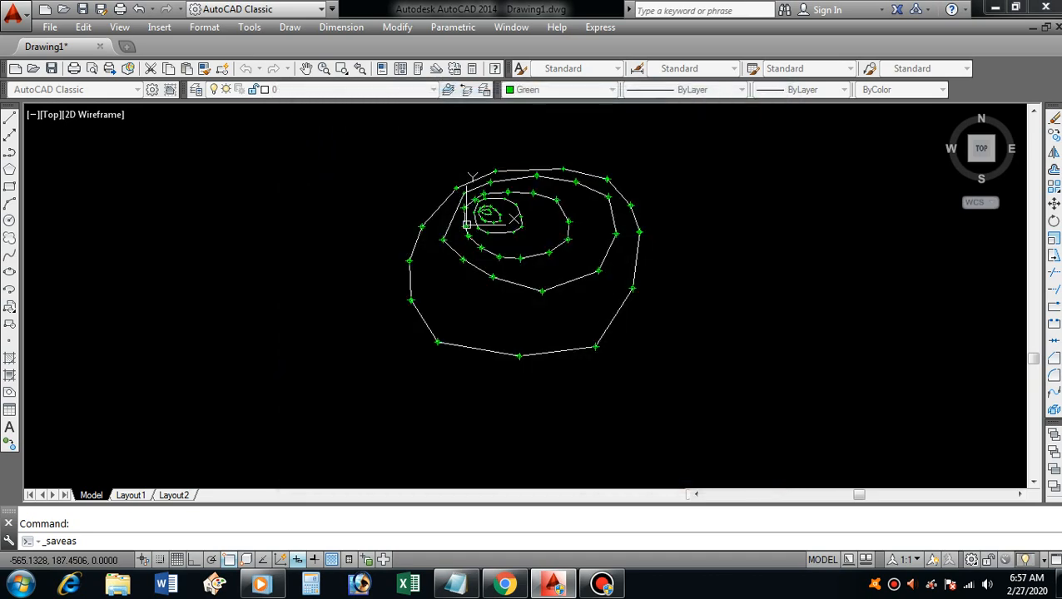
- Switch to Notepad and extend the note with "KITA SUDAH BUAT POINT2X YANG AKAN KITA TRANSFER KORDINATNYA KE EXCEL" and a row of dots
{"action": "left_click", "coordinate": [457, 585]}
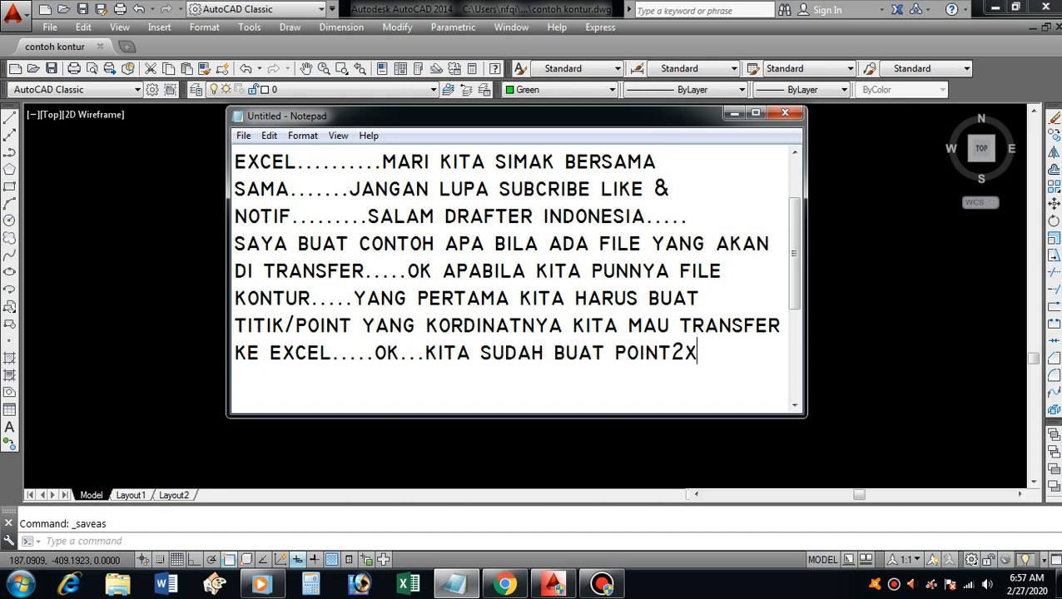
{"action": "type", "text": "KAN KITA TRANSFER"}
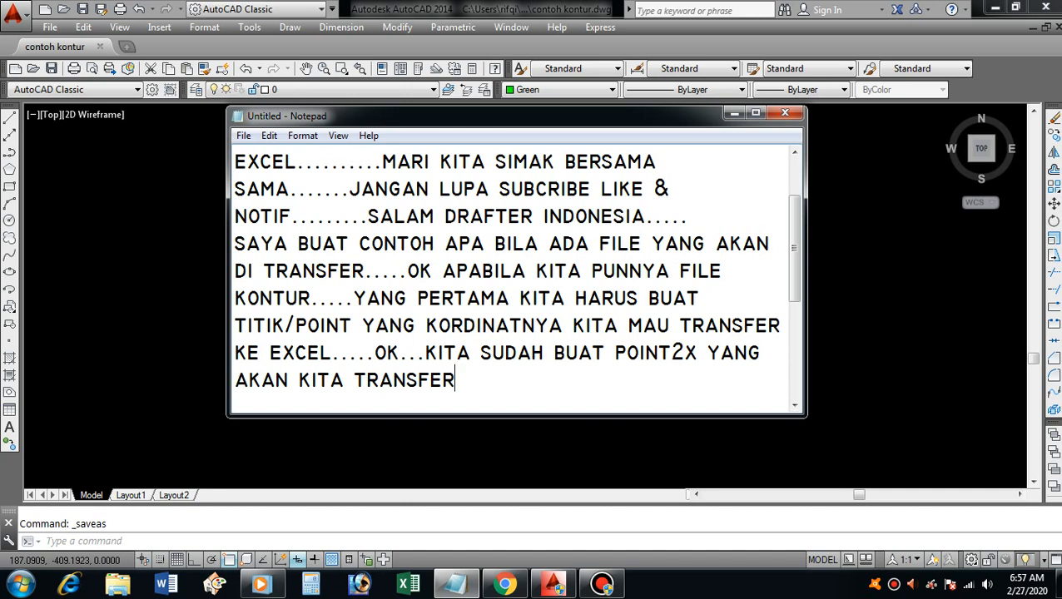
{"action": "type", "text": "DI"}
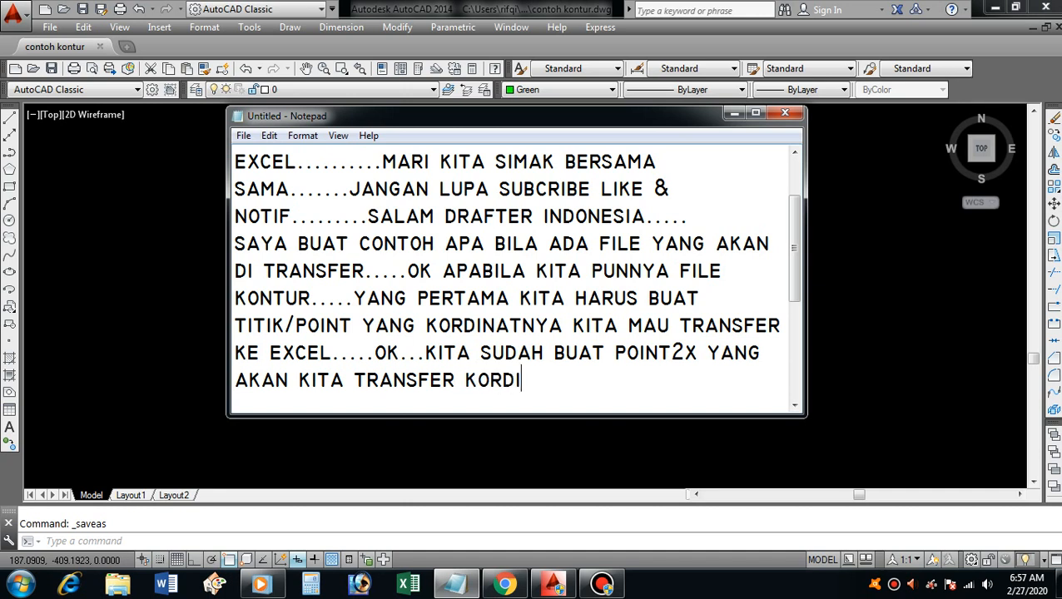
{"action": "type", "text": "NATNYA KE EX"}
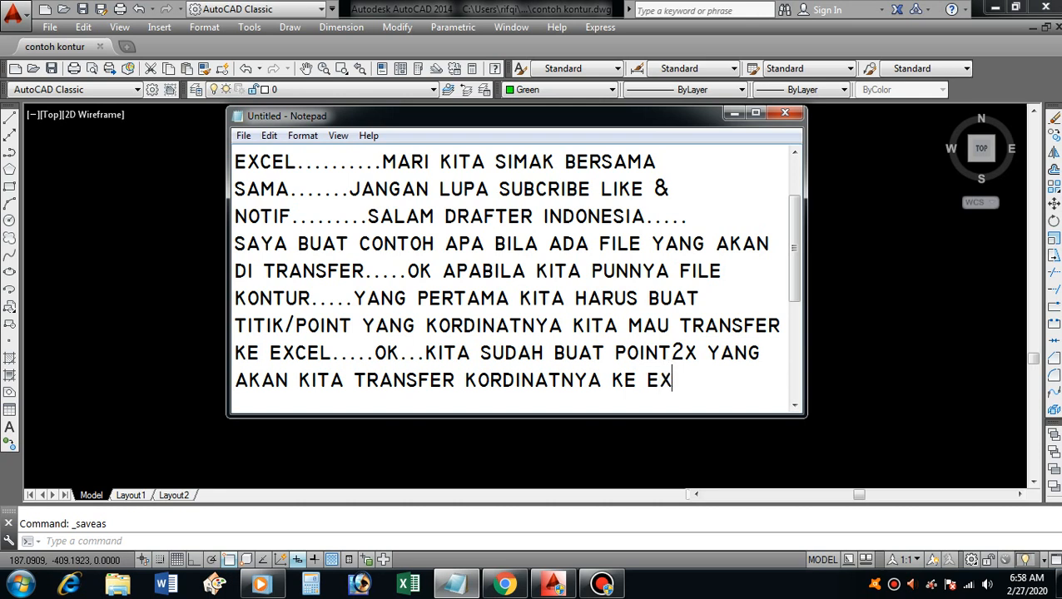
{"action": "type", "text": "CEL..............."}
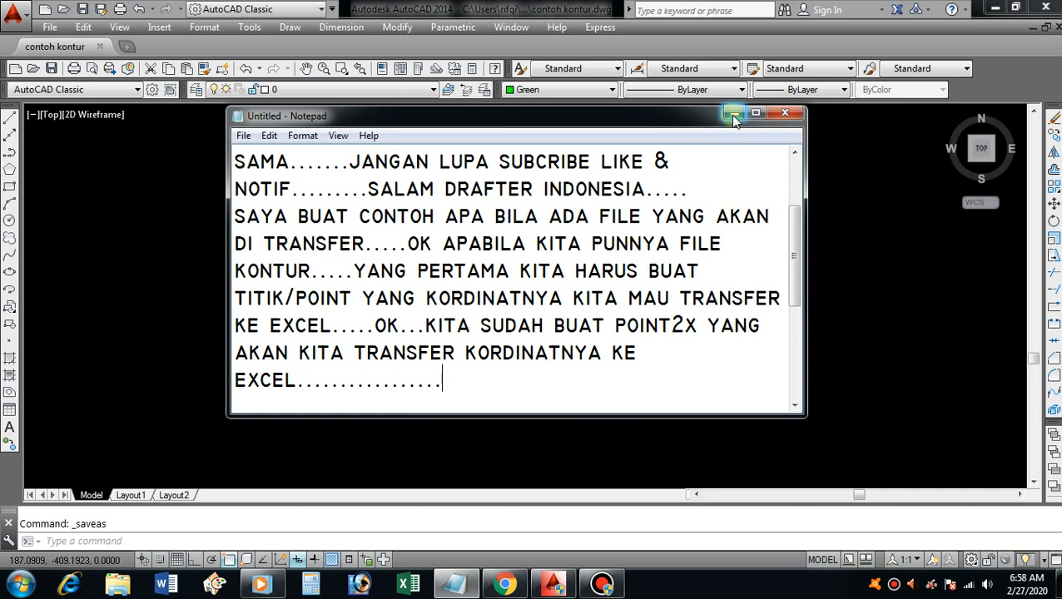
- Append "KEMUDIAN KITA MULAI TRANSFER" to the note and return to the contour drawing in AutoCAD
{"action": "type", "text": "K"}
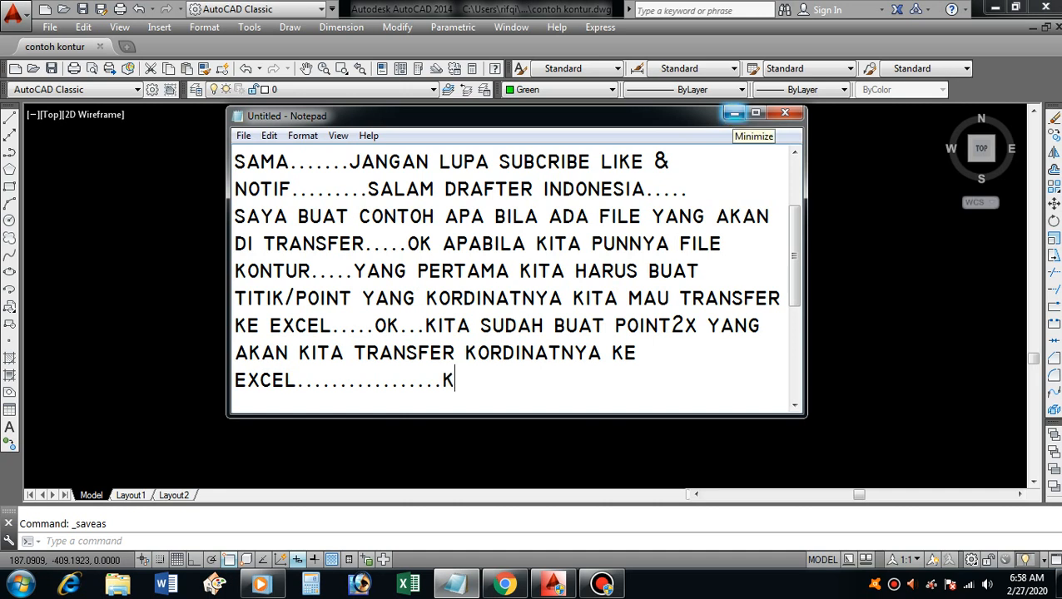
{"action": "type", "text": "EMUDIAN"}
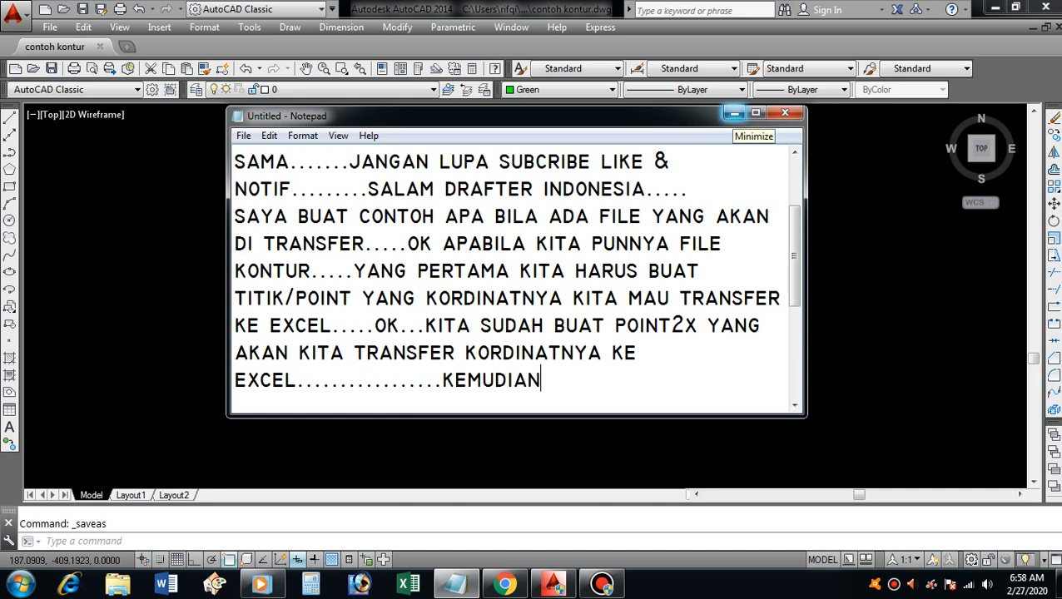
{"action": "type", "text": " KITA MU"}
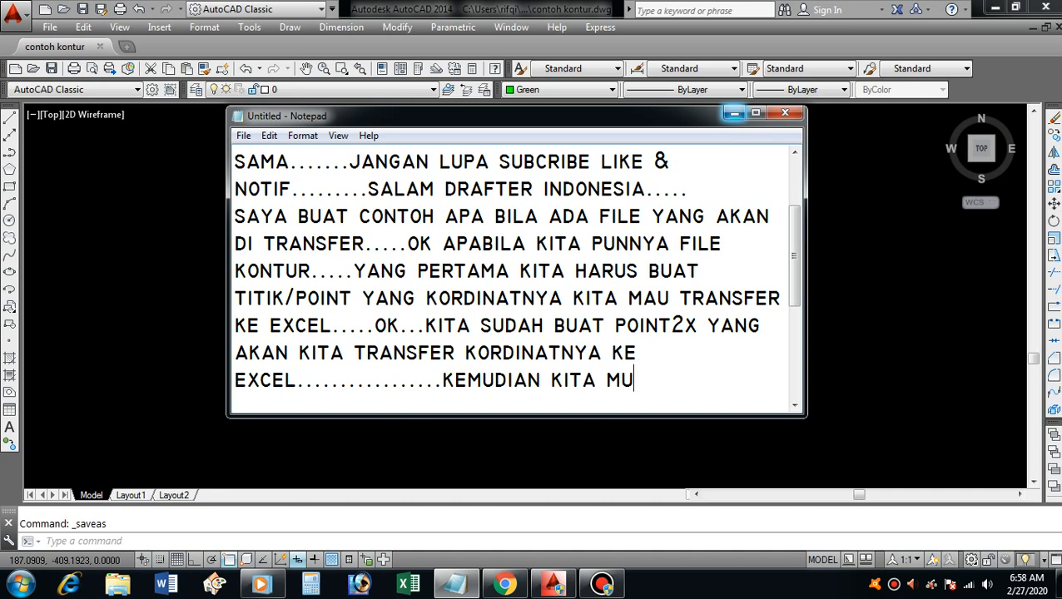
{"action": "type", "text": "LAI TRA"}
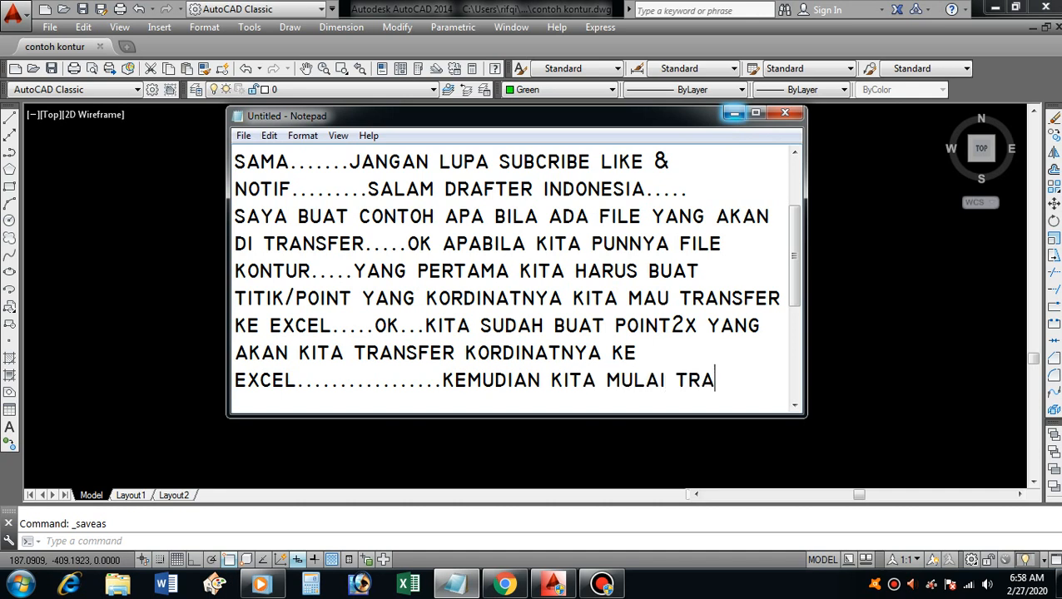
{"action": "type", "text": "NSFER"}
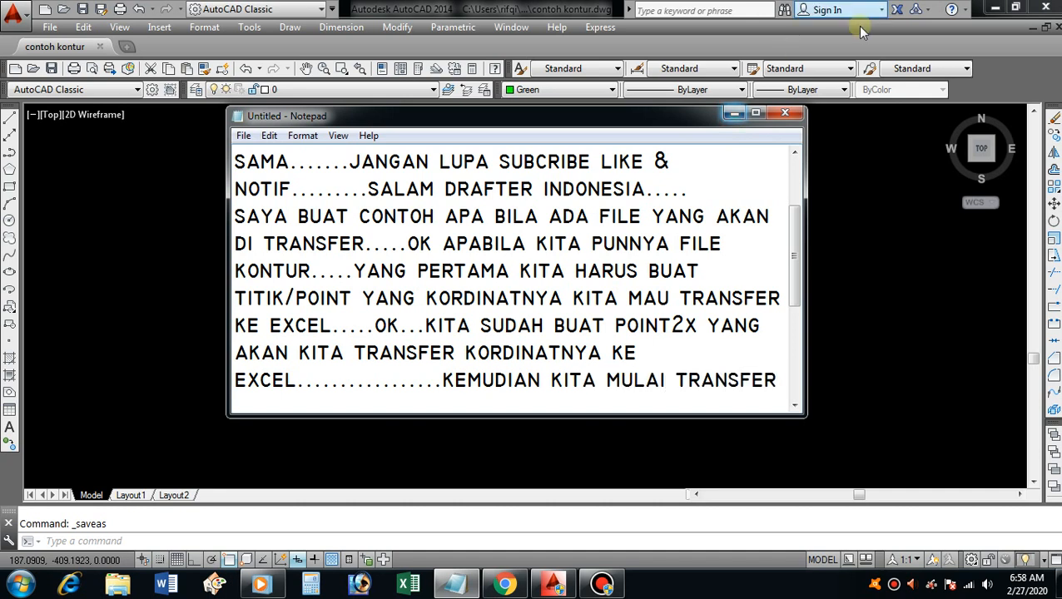
{"action": "left_click", "coordinate": [734, 114]}
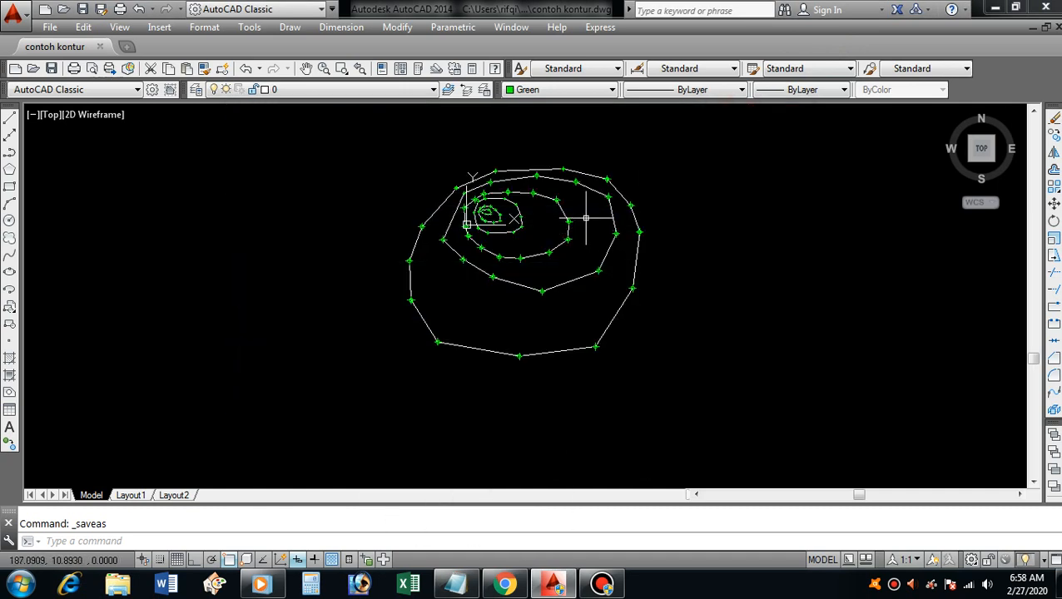
- Start a new data extraction and save it as "coba kontur" in the Coba kontur folder
{"action": "type", "text": "p"}
{"action": "key", "text": "Return"}
{"action": "left_click_drag", "start_coordinate": [616, 185], "coordinate": [593, 209]}
{"action": "key", "text": "Escape"}
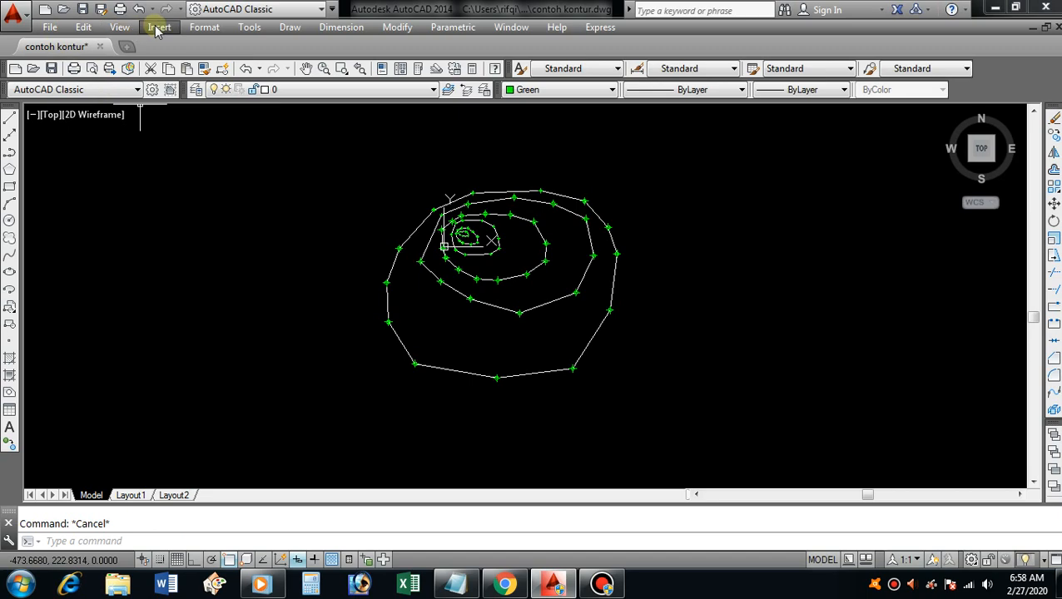
{"action": "left_click", "coordinate": [250, 28]}
{"action": "mouse_move", "coordinate": [252, 30]}
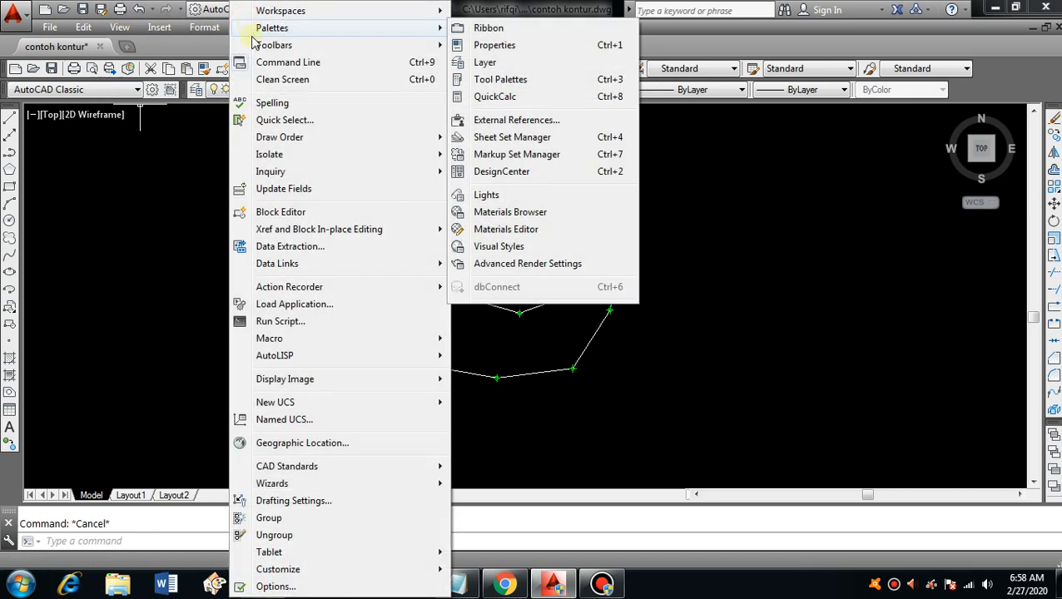
{"action": "left_click", "coordinate": [317, 248]}
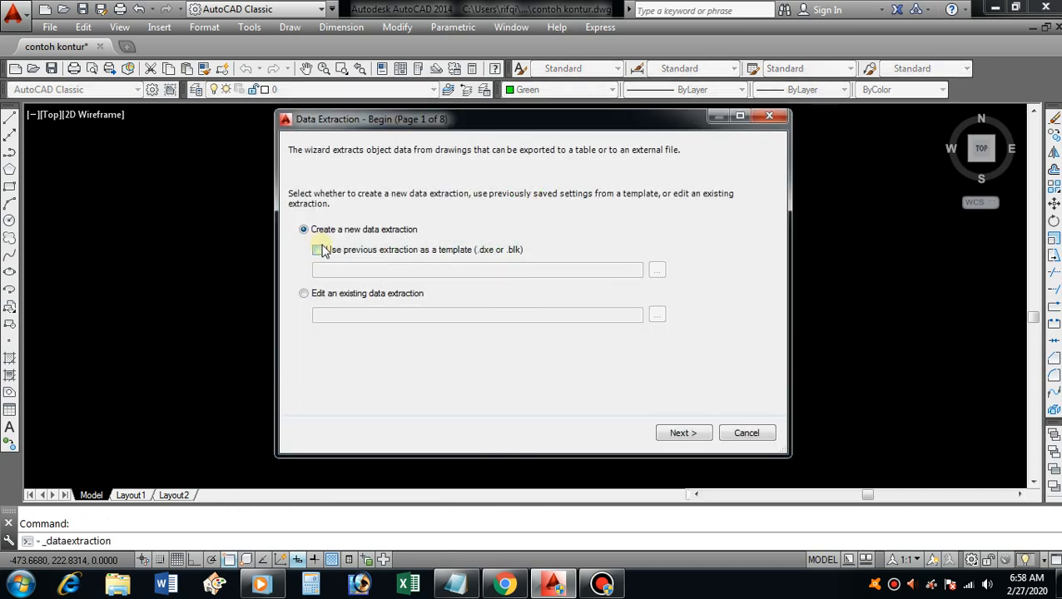
{"action": "left_click", "coordinate": [696, 440]}
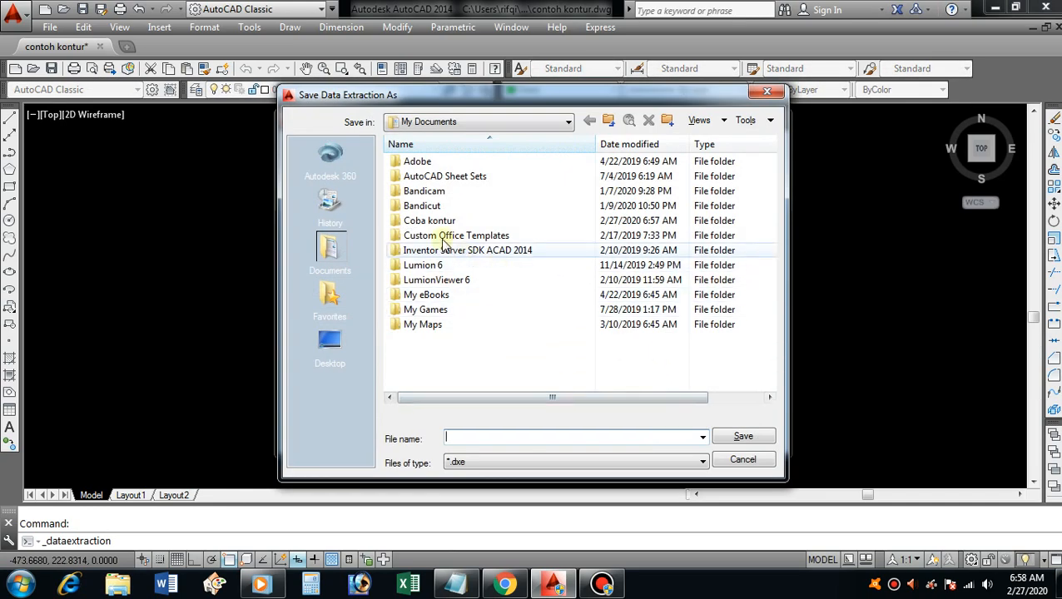
{"action": "double_click", "coordinate": [433, 226]}
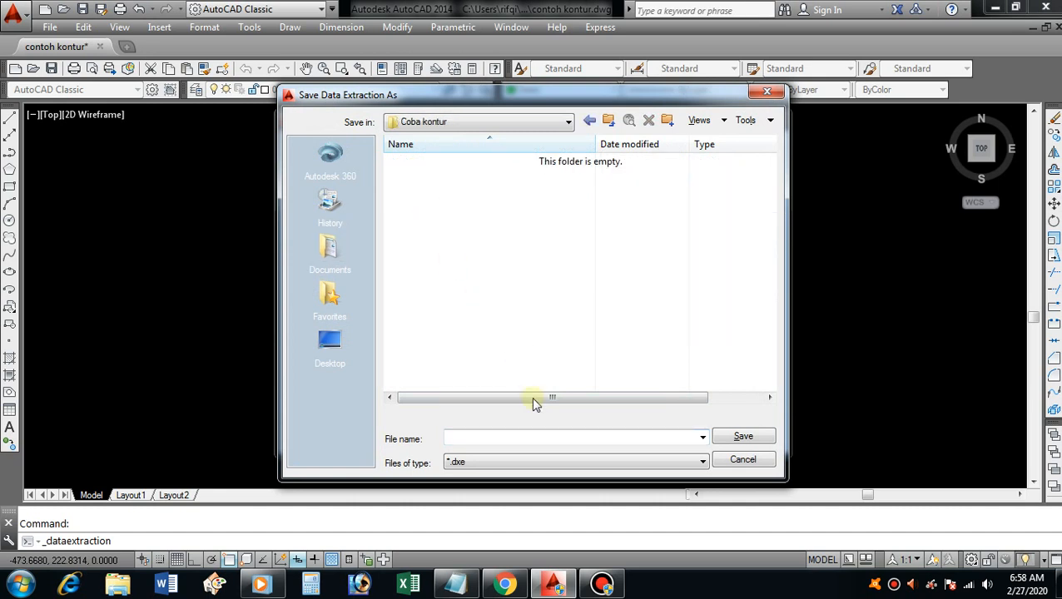
{"action": "left_click", "coordinate": [526, 440]}
{"action": "type", "text": "coba kontur"}
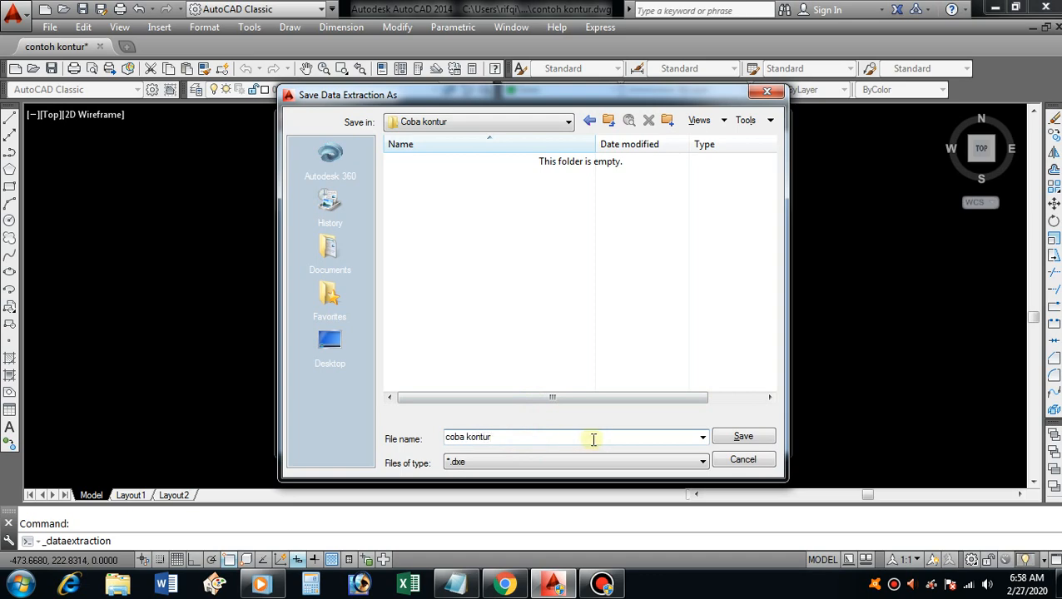
{"action": "left_click", "coordinate": [741, 438]}
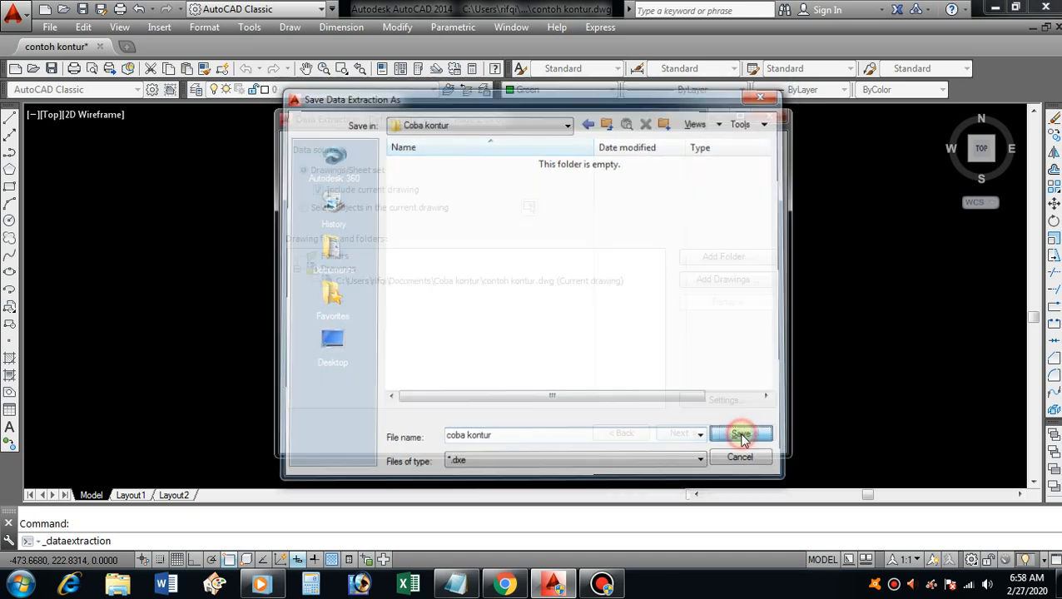
- Accept the current data source and all listed object types, and exclude the properties Angle through Comments from the extraction
{"action": "left_click", "coordinate": [682, 434]}
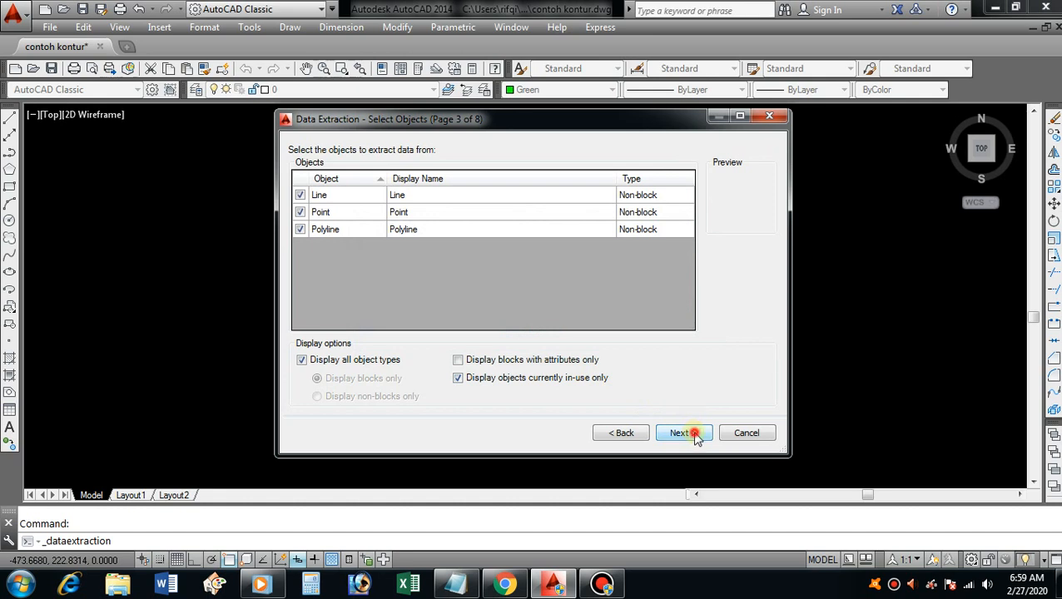
{"action": "left_click", "coordinate": [694, 434]}
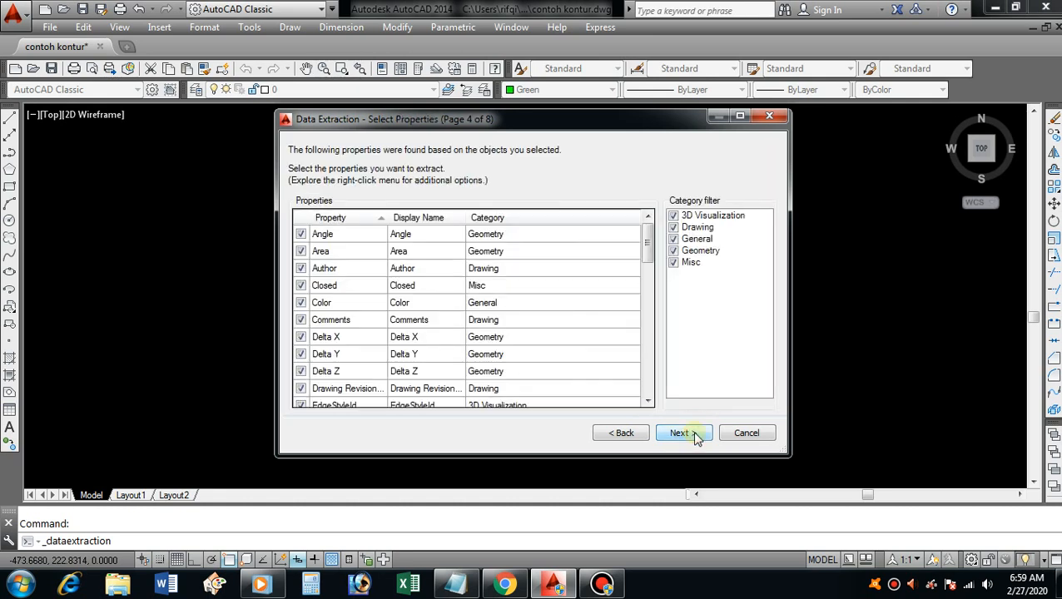
{"action": "left_click", "coordinate": [343, 236]}
{"action": "left_click", "coordinate": [363, 320], "text": "shift"}
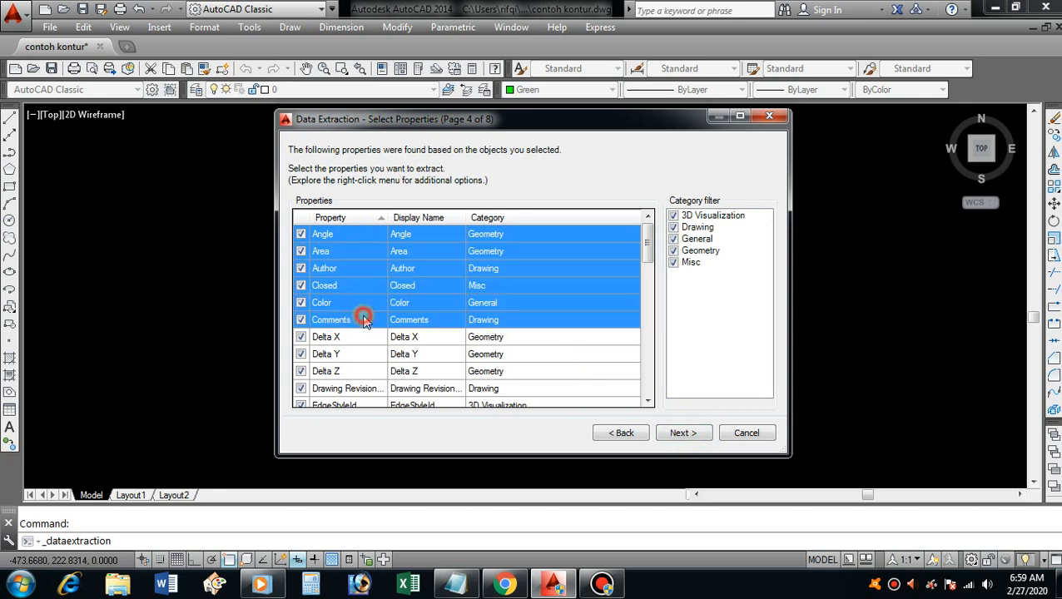
{"action": "left_click", "coordinate": [302, 320]}
- Exclude the Drawing Revision and EdgeStyleId properties from the extraction
{"action": "scroll", "coordinate": [373, 302], "scroll_direction": "down", "scroll_amount": 1}
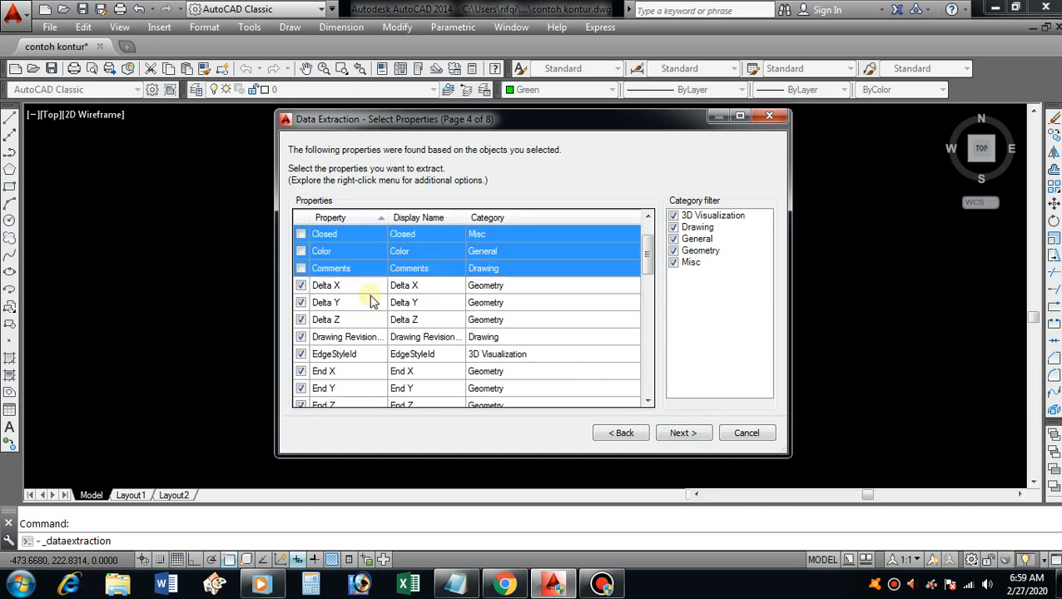
{"action": "scroll", "coordinate": [372, 302], "scroll_direction": "down", "scroll_amount": 1}
{"action": "left_click", "coordinate": [367, 288]}
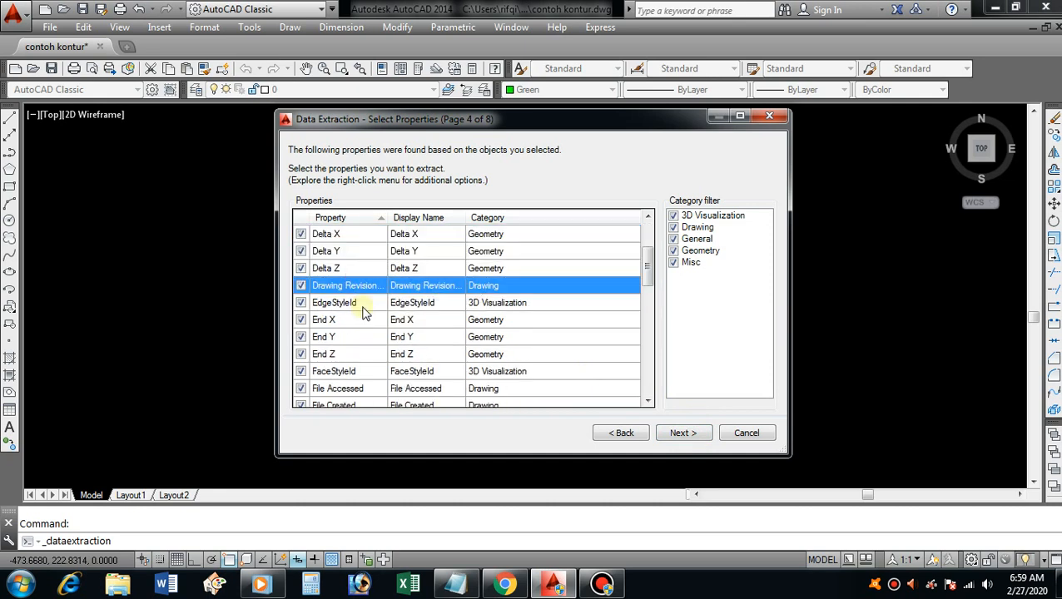
{"action": "left_click", "coordinate": [351, 304], "text": "shift"}
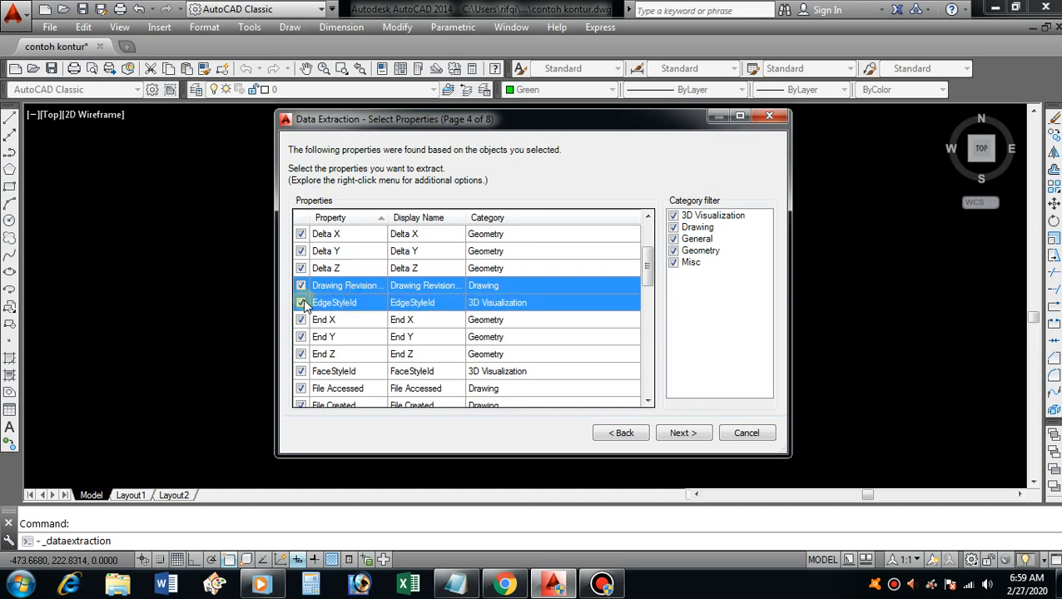
{"action": "left_click", "coordinate": [302, 301]}
- Exclude all properties from FaceStyleId through Plot Style from the extraction
{"action": "scroll", "coordinate": [385, 294], "scroll_direction": "down", "scroll_amount": 1}
{"action": "left_click", "coordinate": [371, 320]}
{"action": "scroll", "coordinate": [369, 320], "scroll_direction": "down", "scroll_amount": 2}
{"action": "scroll", "coordinate": [371, 322], "scroll_direction": "down", "scroll_amount": 5}
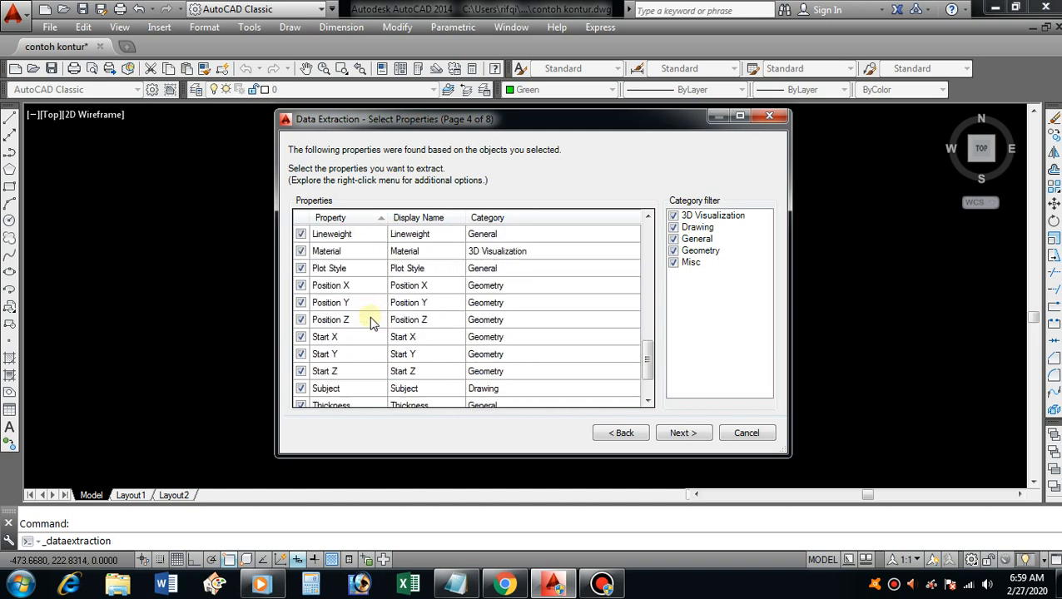
{"action": "scroll", "coordinate": [370, 322], "scroll_direction": "up", "scroll_amount": 1}
{"action": "left_click", "coordinate": [370, 323], "text": "shift"}
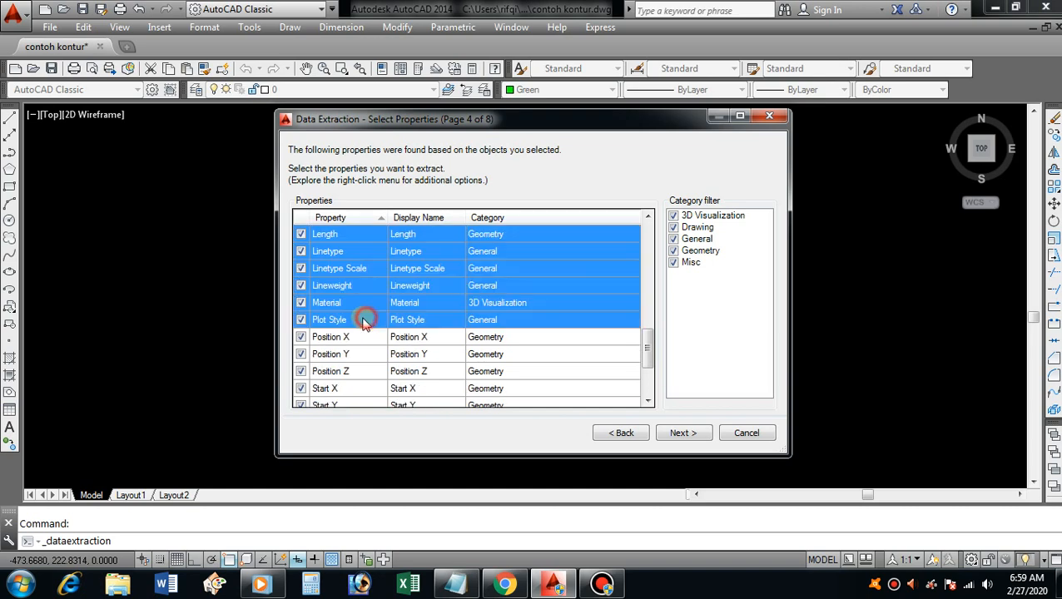
{"action": "left_click", "coordinate": [302, 320]}
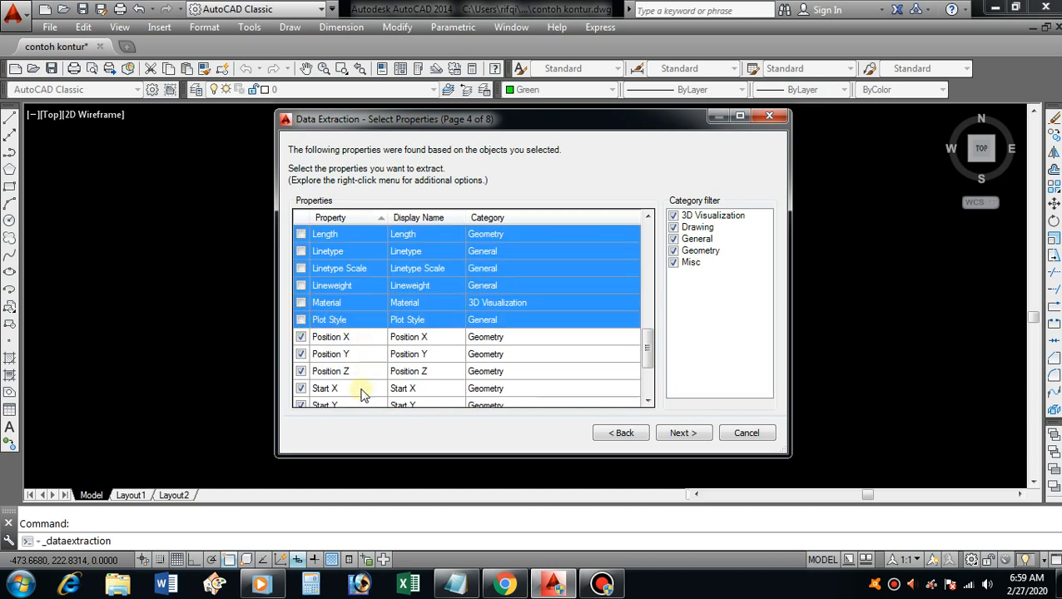
- Exclude all properties from Start X through VisualStyleId from the extraction
{"action": "scroll", "coordinate": [379, 354], "scroll_direction": "down", "scroll_amount": 1}
{"action": "left_click", "coordinate": [364, 338]}
{"action": "scroll", "coordinate": [364, 341], "scroll_direction": "down", "scroll_amount": 1}
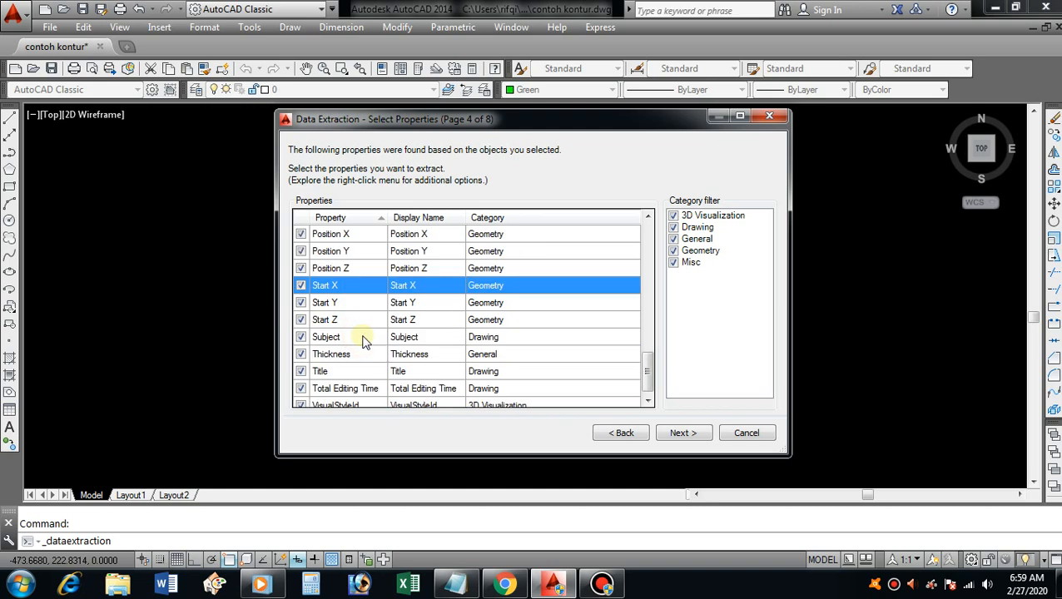
{"action": "scroll", "coordinate": [364, 341], "scroll_direction": "down", "scroll_amount": 1}
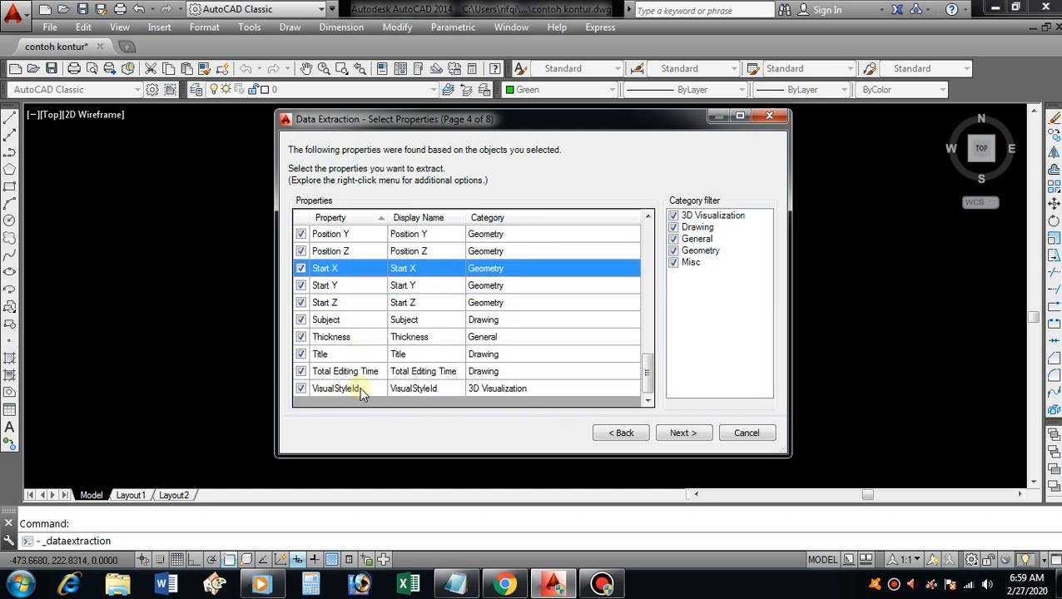
{"action": "left_click", "coordinate": [360, 388], "text": "shift"}
{"action": "left_click", "coordinate": [301, 388]}
- Exclude the End X, End Y and End Z properties from the extraction
{"action": "scroll", "coordinate": [336, 369], "scroll_direction": "up", "scroll_amount": 3}
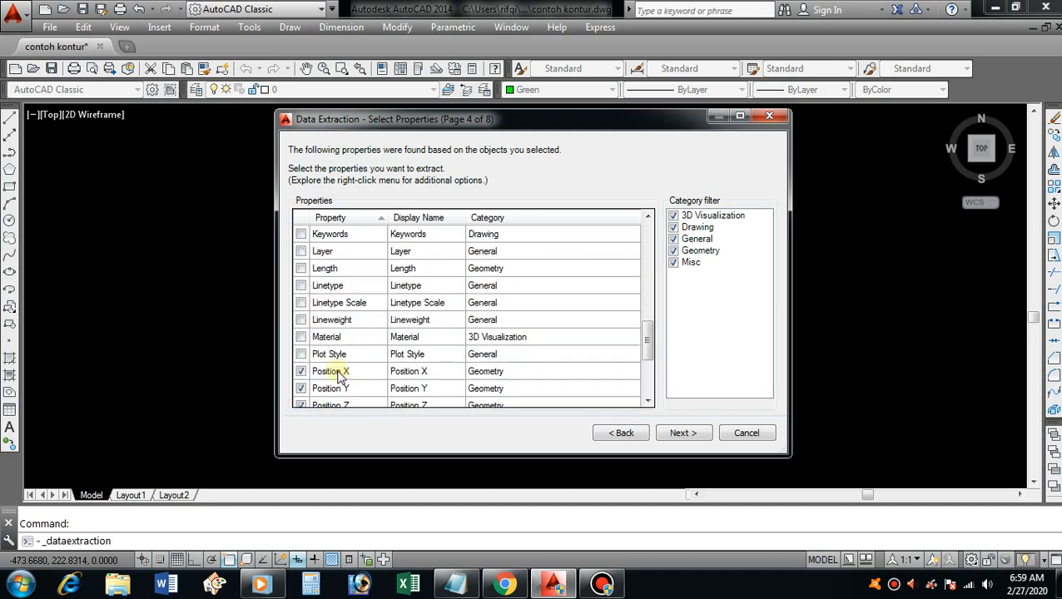
{"action": "scroll", "coordinate": [341, 371], "scroll_direction": "up", "scroll_amount": 7}
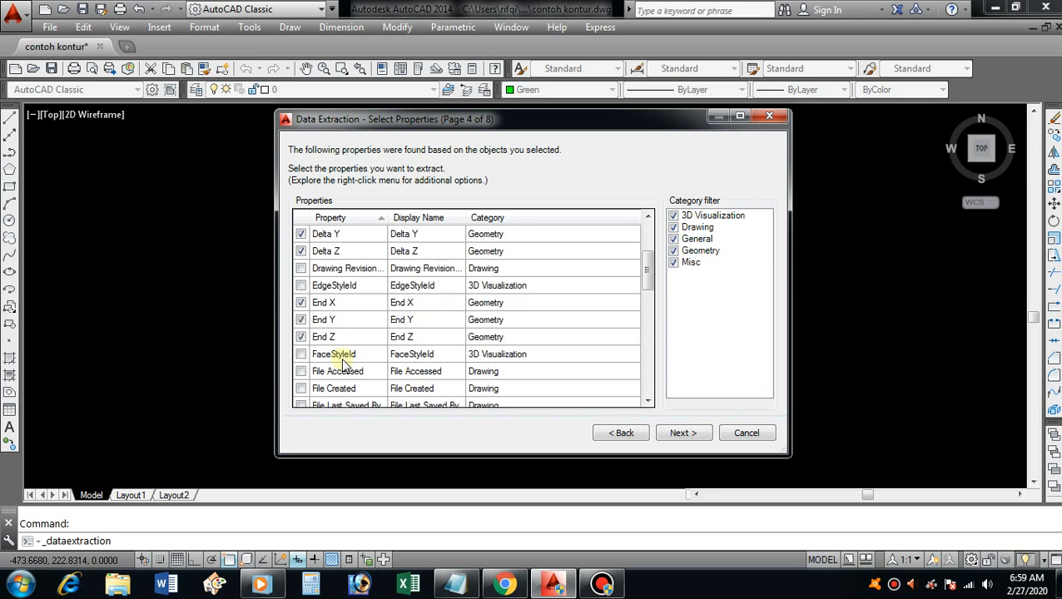
{"action": "left_click", "coordinate": [303, 335]}
{"action": "left_click", "coordinate": [302, 320]}
{"action": "left_click", "coordinate": [301, 303]}
{"action": "left_click", "coordinate": [302, 337]}
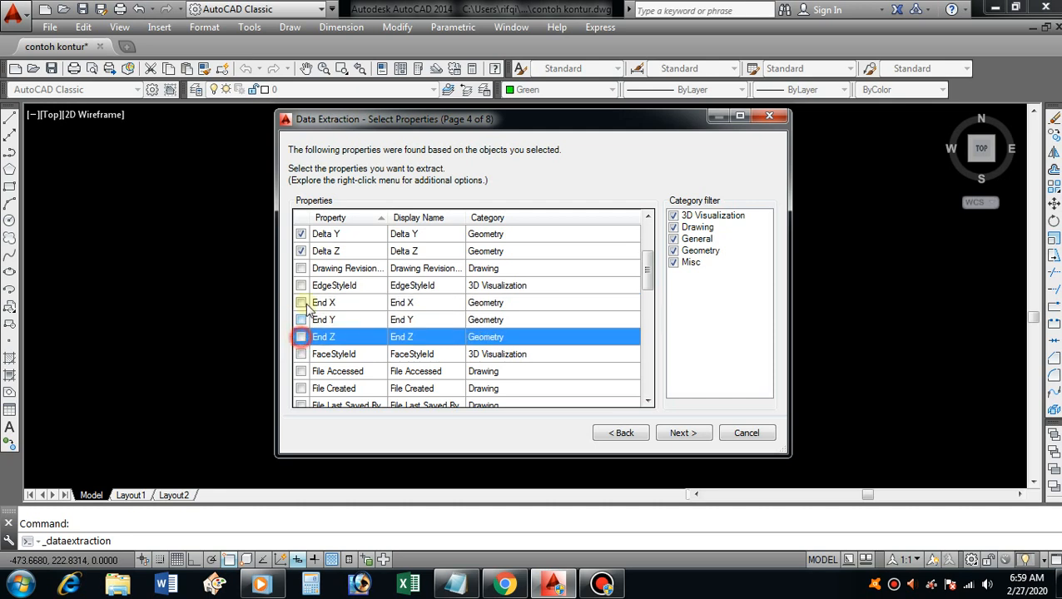
- Exclude the Delta X, Delta Y and Delta Z properties, and check the list for other properties still included
{"action": "left_click", "coordinate": [301, 251]}
{"action": "left_click", "coordinate": [302, 234]}
{"action": "scroll", "coordinate": [342, 283], "scroll_direction": "up", "scroll_amount": 2}
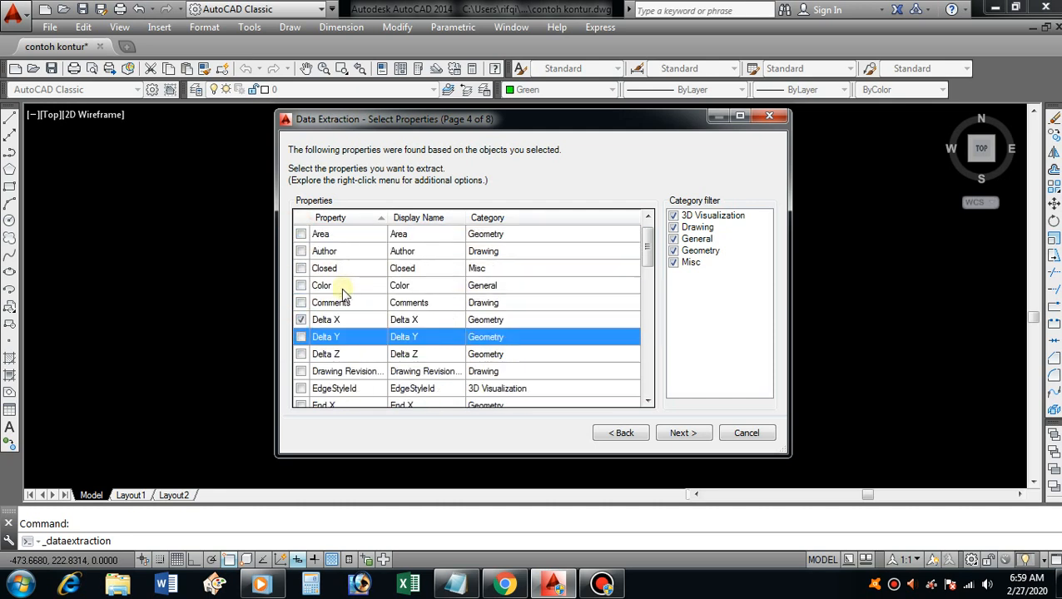
{"action": "left_click", "coordinate": [301, 321]}
{"action": "scroll", "coordinate": [358, 309], "scroll_direction": "up", "scroll_amount": 1}
{"action": "scroll", "coordinate": [367, 300], "scroll_direction": "down", "scroll_amount": 11}
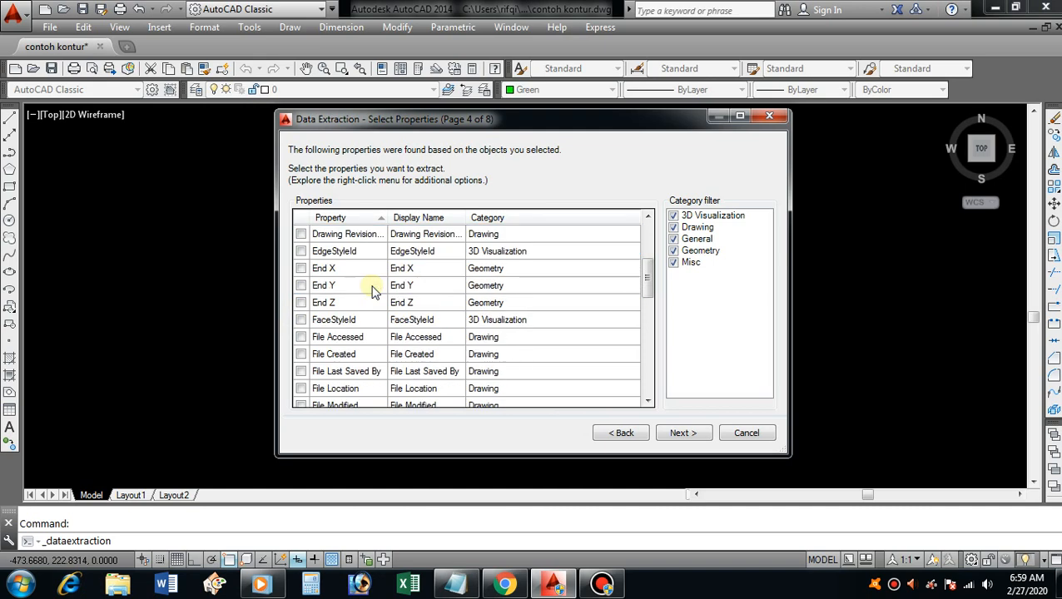
{"action": "scroll", "coordinate": [372, 292], "scroll_direction": "up", "scroll_amount": 1}
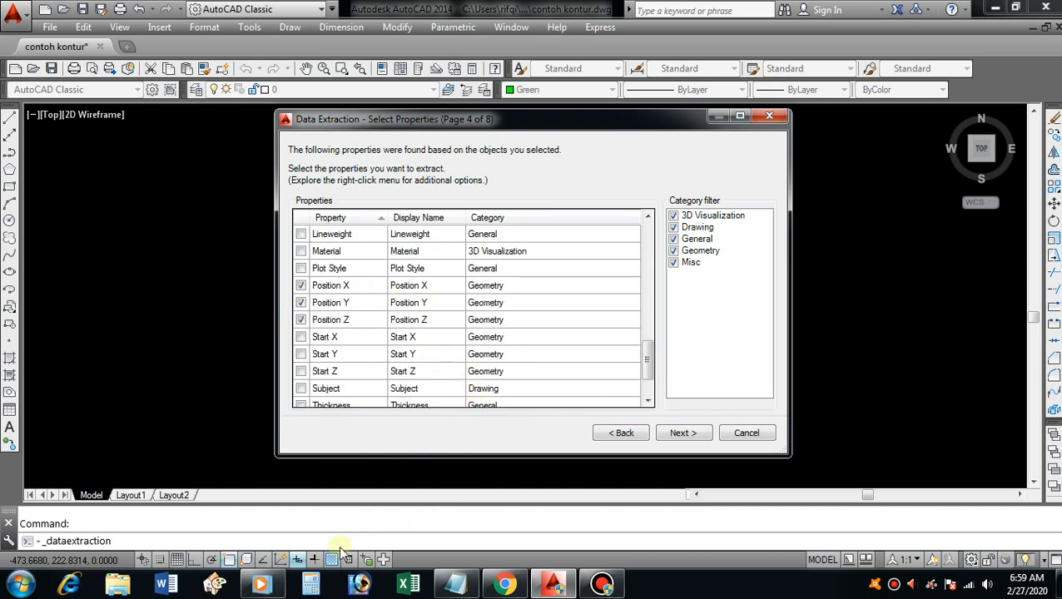
- Switch to the Notepad note and append ".....KITA HILANGKAN CONTRENG SEMUANYA" after the word TRANSFER
{"action": "left_click", "coordinate": [455, 585]}
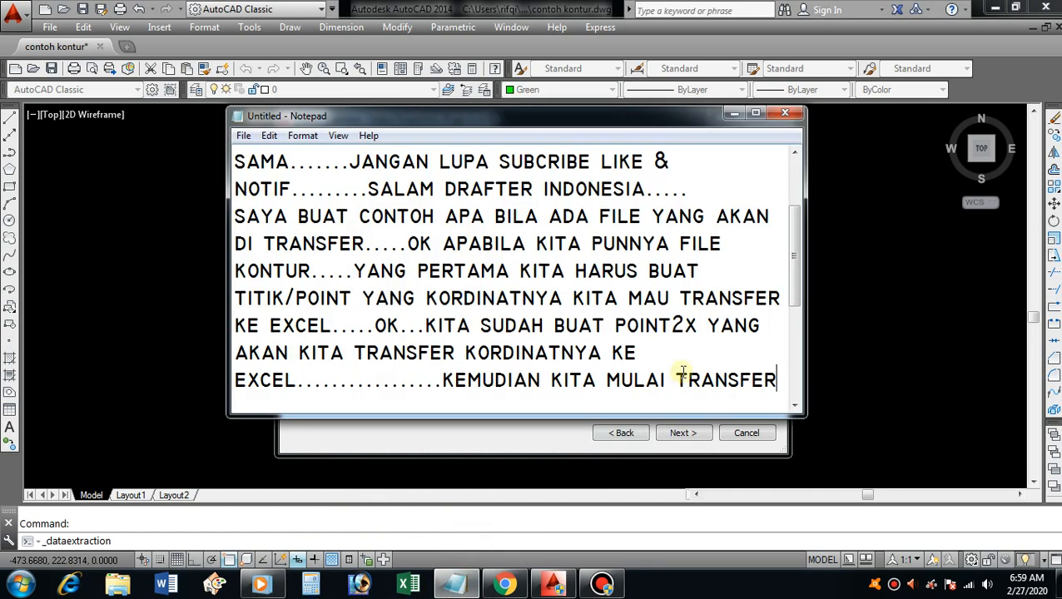
{"action": "type", "text": ".....KITA HIL"}
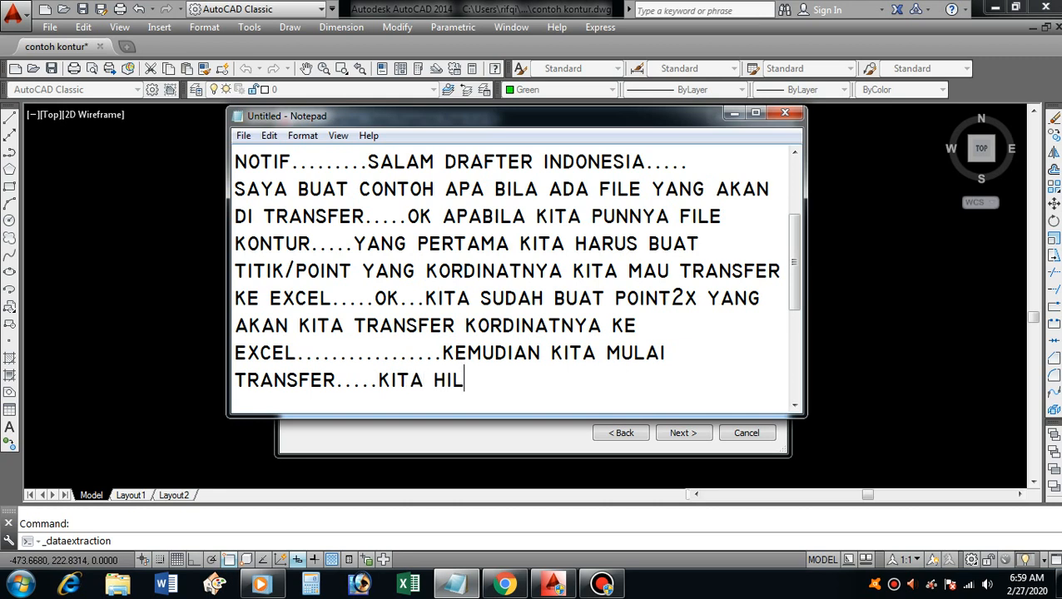
{"action": "type", "text": "ANGKAN C"}
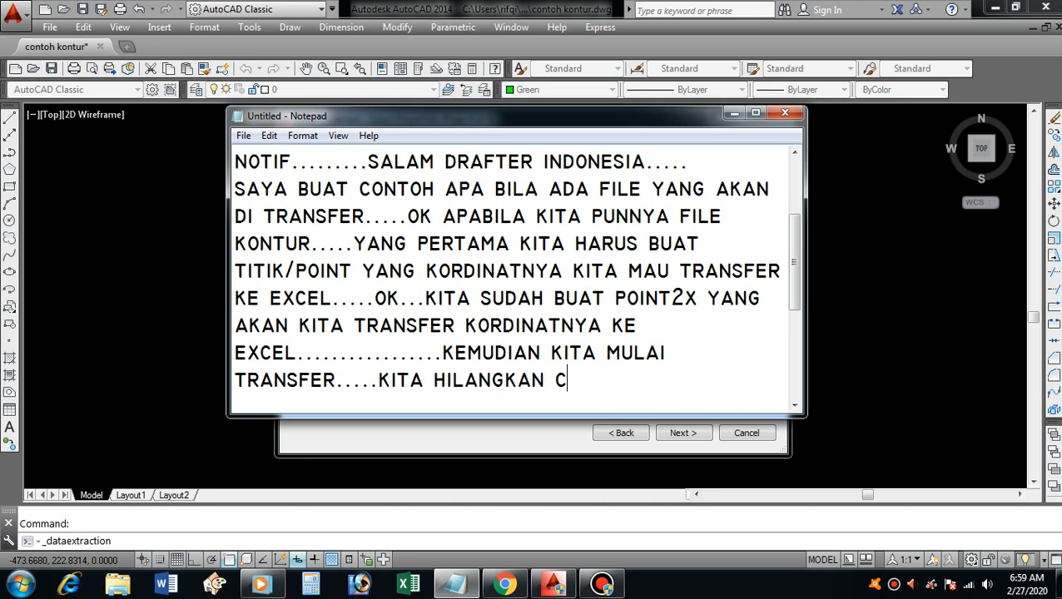
{"action": "type", "text": "ONTRENG"}
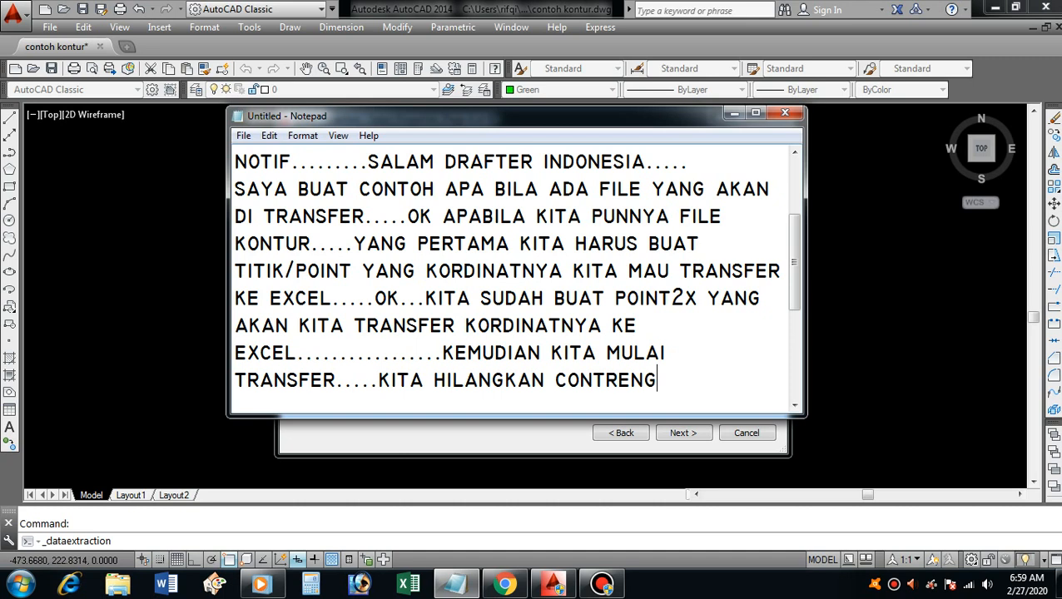
{"action": "type", "text": " SEMUANYA"}
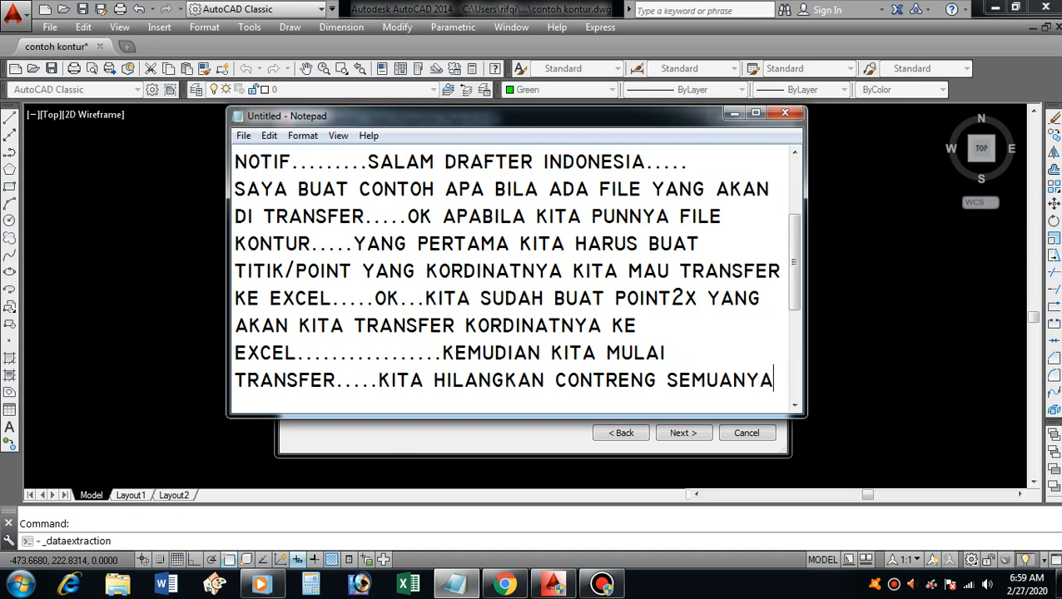
- Continue the note with "...YANG KITA CONTRENG HANNYA POSISI X, Y, Z NYA SAJA........" and minimize it to return to AutoCAD
{"action": "type", "text": "...YANG KITA T"}
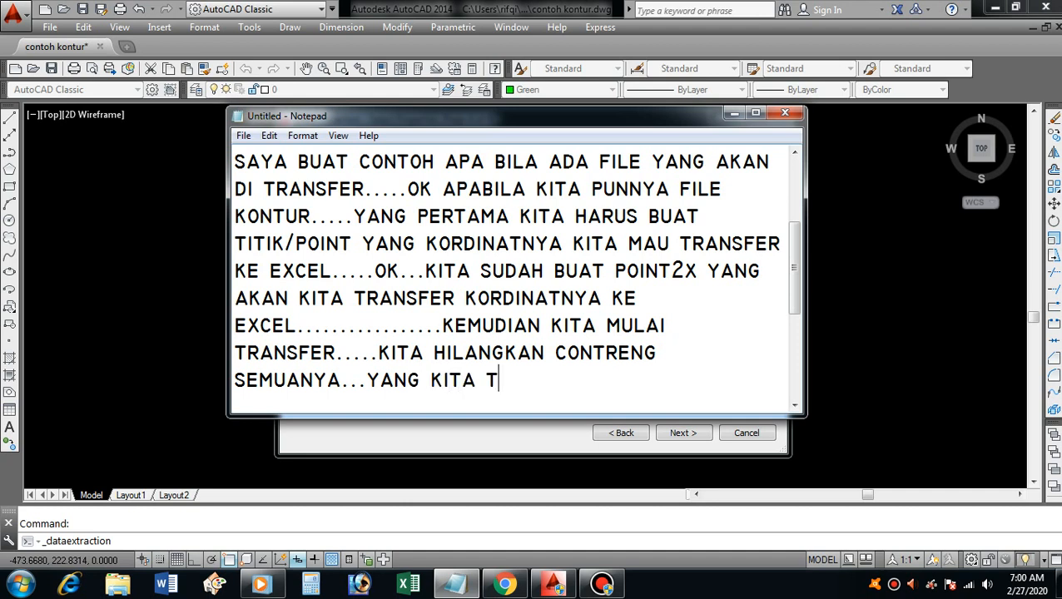
{"action": "type", "text": "ONTREN"}
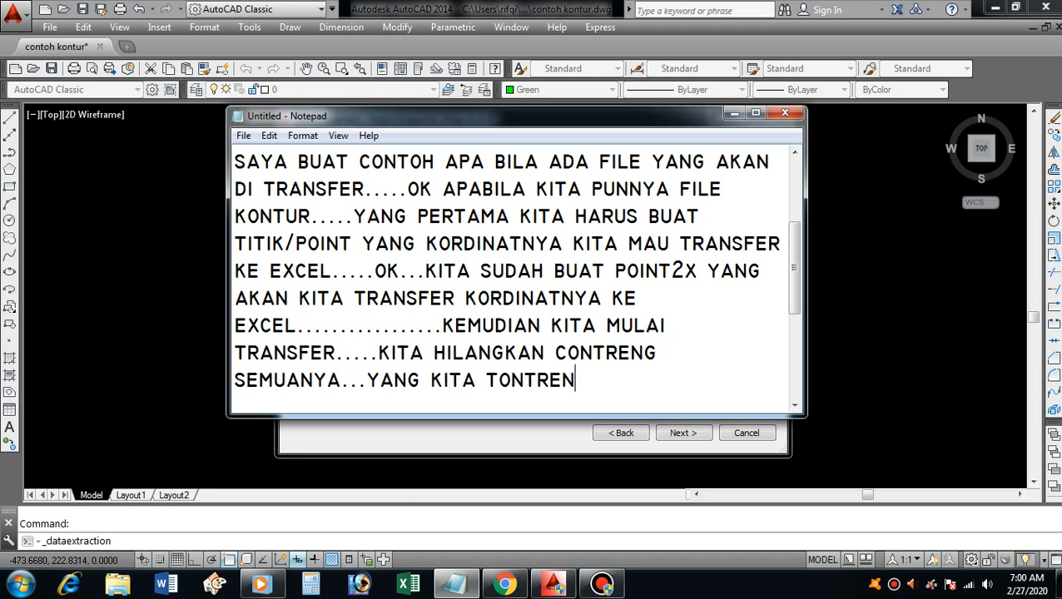
{"action": "key", "text": "BackSpace"}
{"action": "key", "text": "BackSpace"}
{"action": "key", "text": "BackSpace"}
{"action": "key", "text": "BackSpace"}
{"action": "key", "text": "BackSpace"}
{"action": "key", "text": "BackSpace"}
{"action": "key", "text": "BackSpace"}
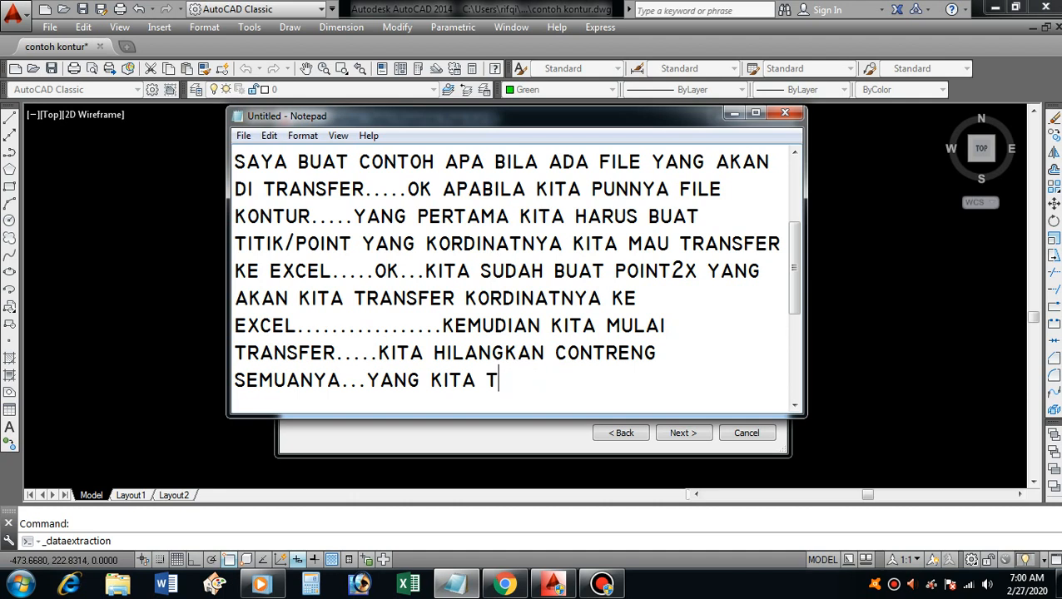
{"action": "type", "text": "CONT"}
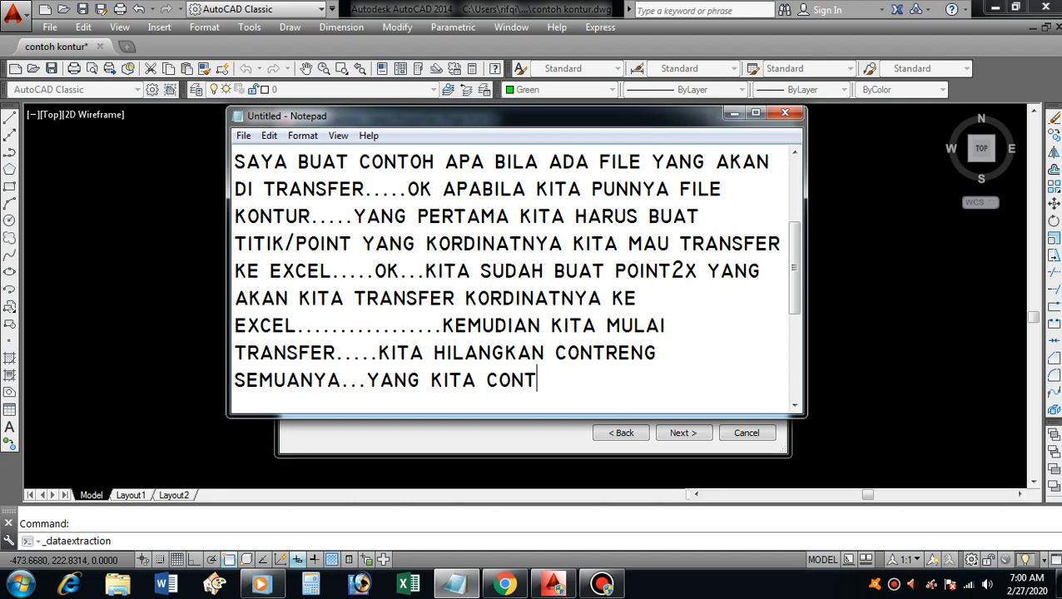
{"action": "type", "text": "RENG HAN"}
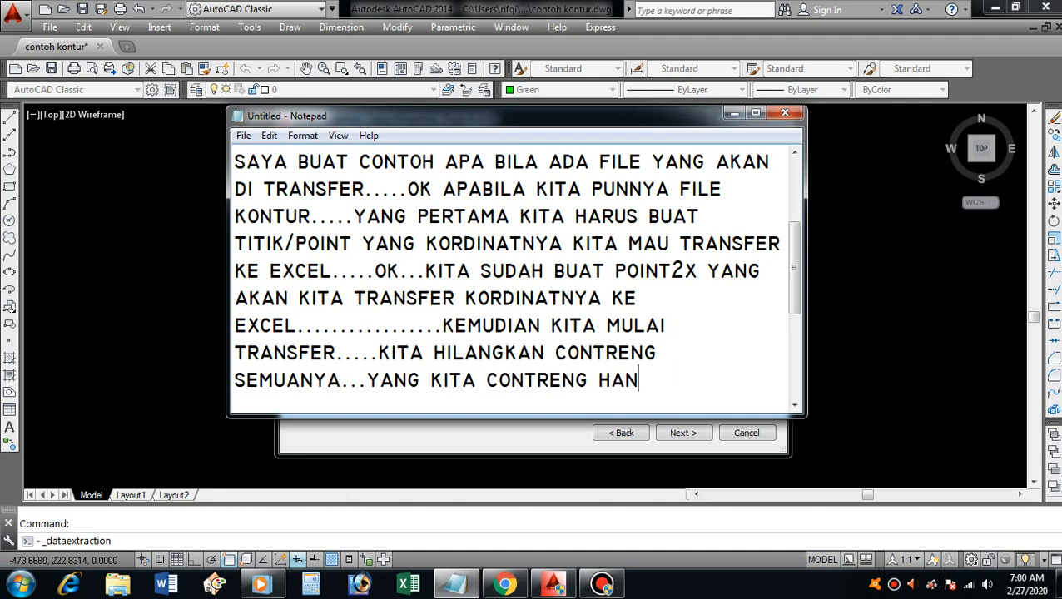
{"action": "type", "text": "NYA POSI"}
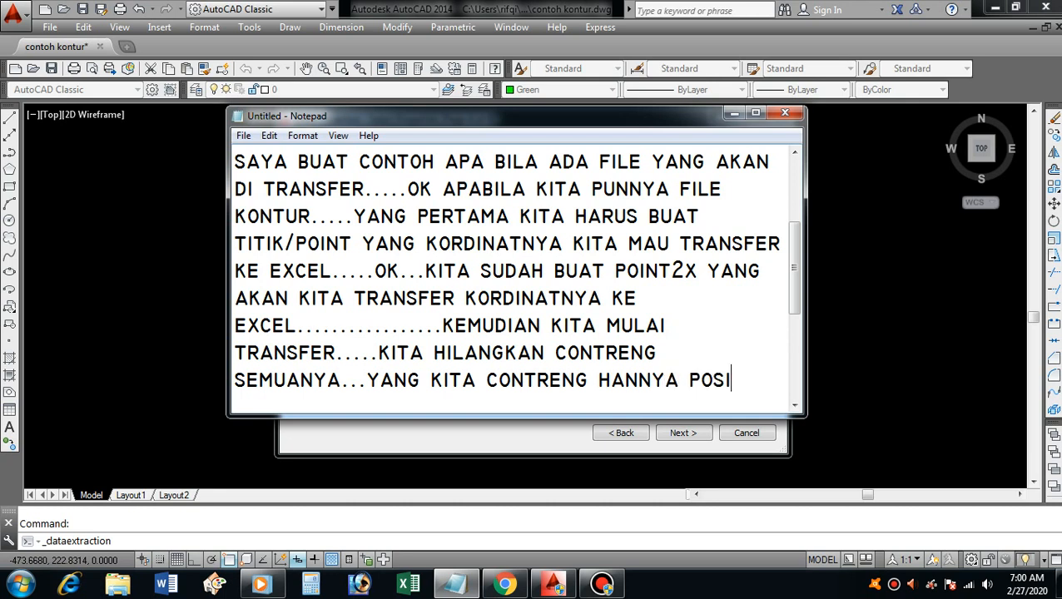
{"action": "type", "text": "SI X, Y"}
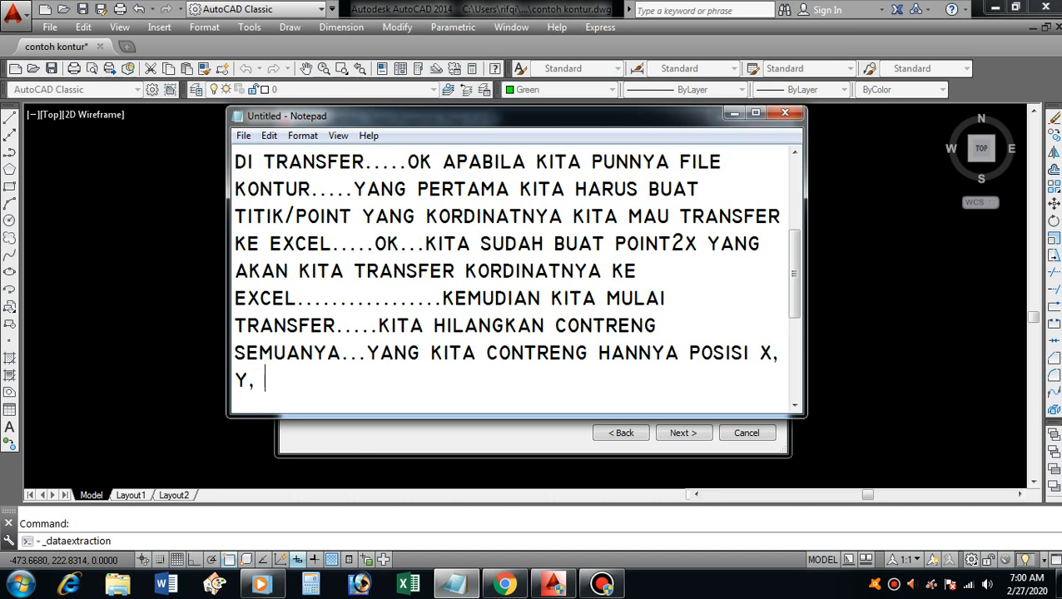
{"action": "type", "text": ", Z NYA SAJA........"}
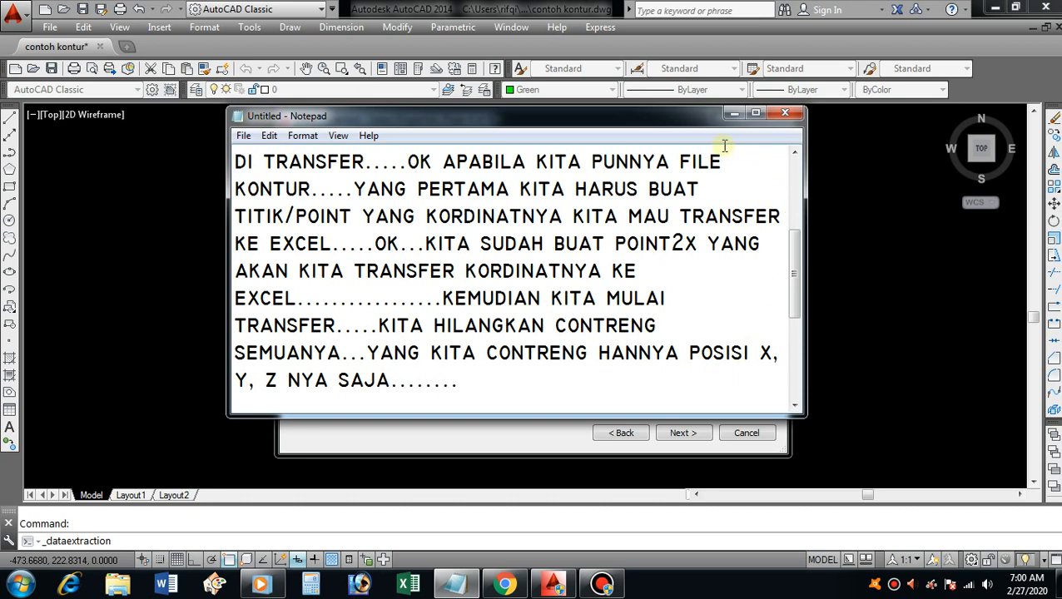
{"action": "left_click", "coordinate": [734, 113]}
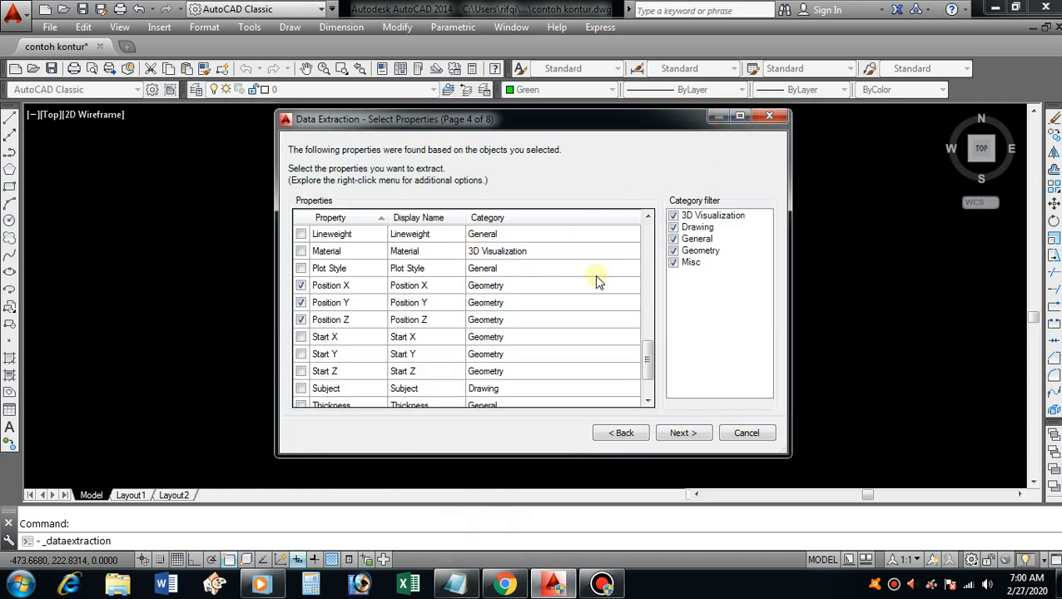
- Accept the selected properties and keep the refined data table's default settings to reach the output options
{"action": "scroll", "coordinate": [596, 280], "scroll_direction": "down", "scroll_amount": 2}
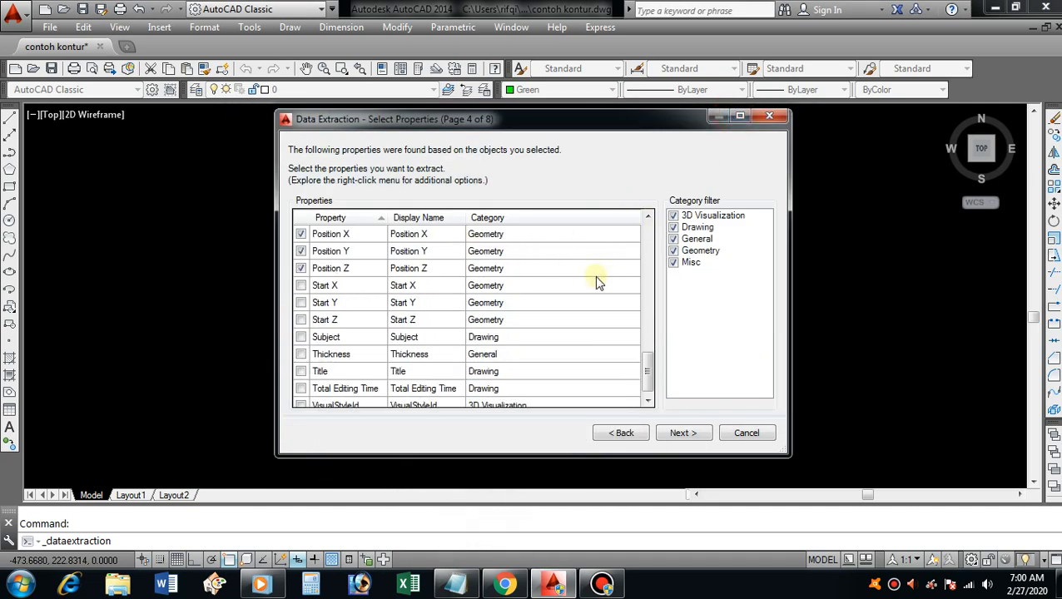
{"action": "left_click", "coordinate": [681, 434]}
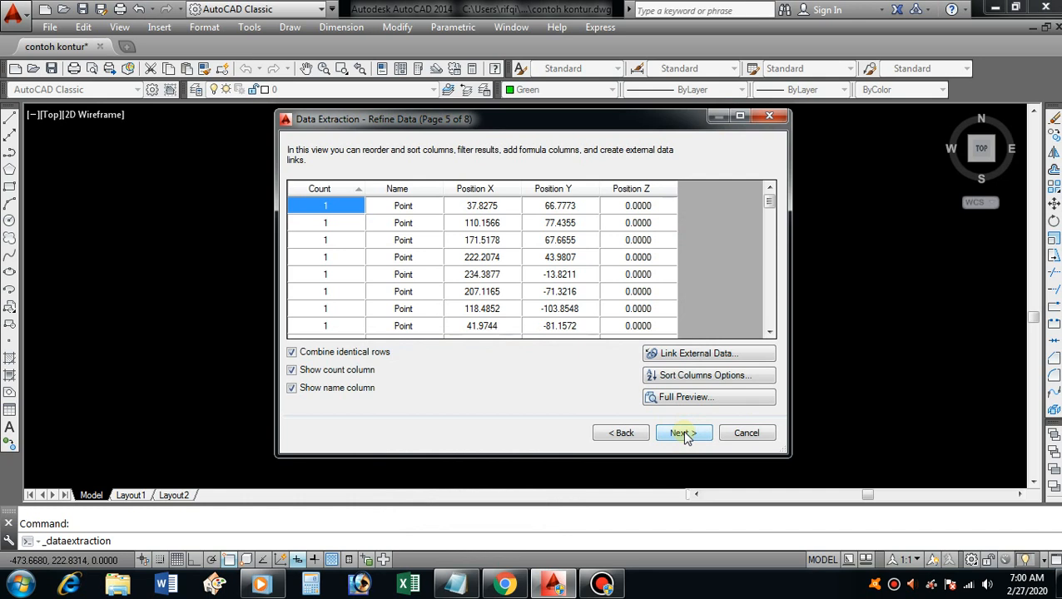
{"action": "left_click", "coordinate": [682, 434]}
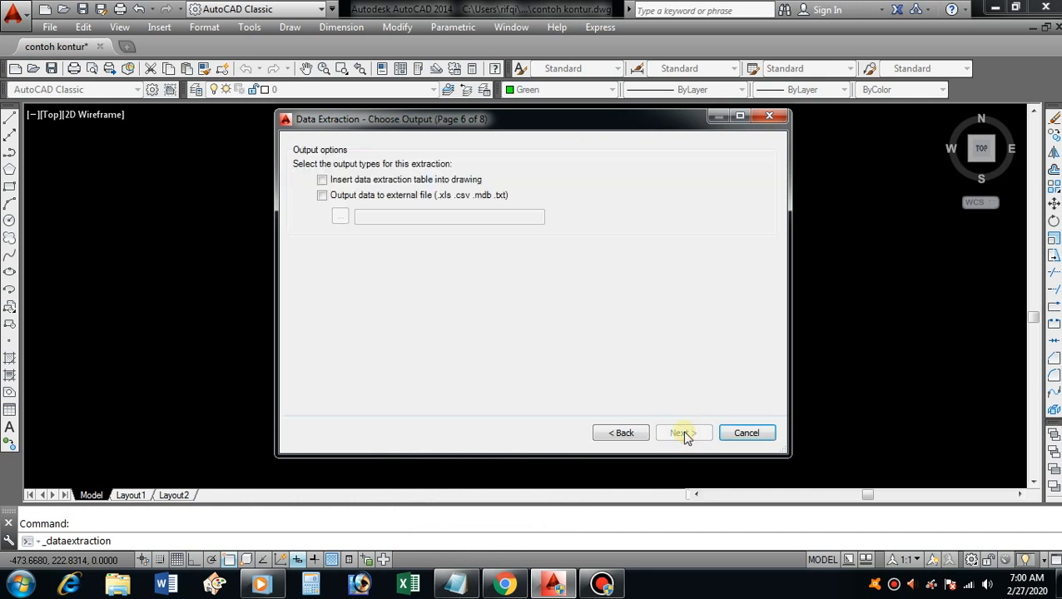
- Output the data to an external file contoh kontur.xls in the Coba kontur folder under Documents, and finish the extraction
{"action": "left_click", "coordinate": [323, 195]}
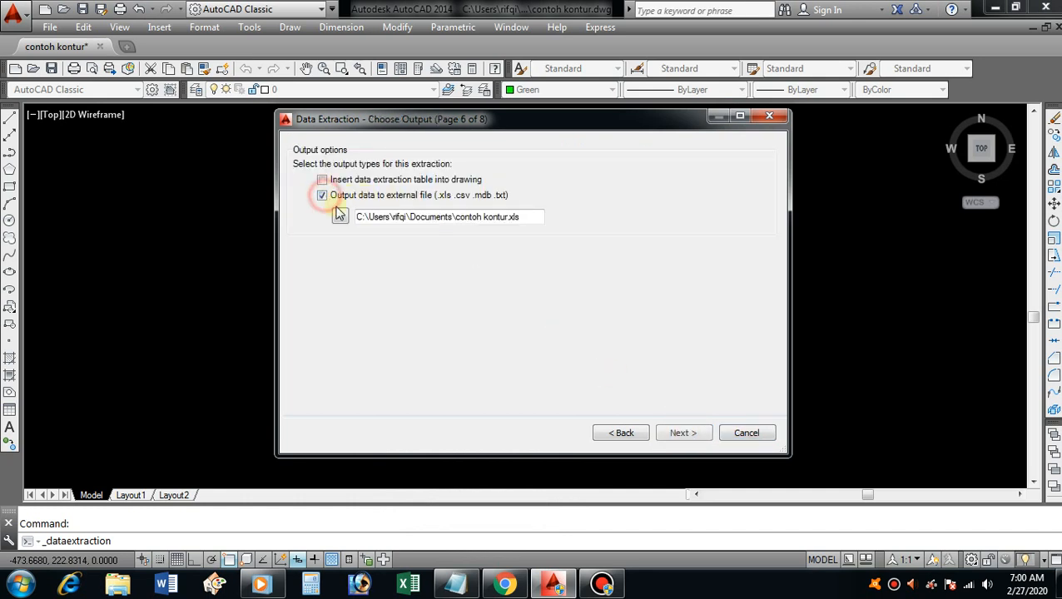
{"action": "left_click", "coordinate": [342, 216]}
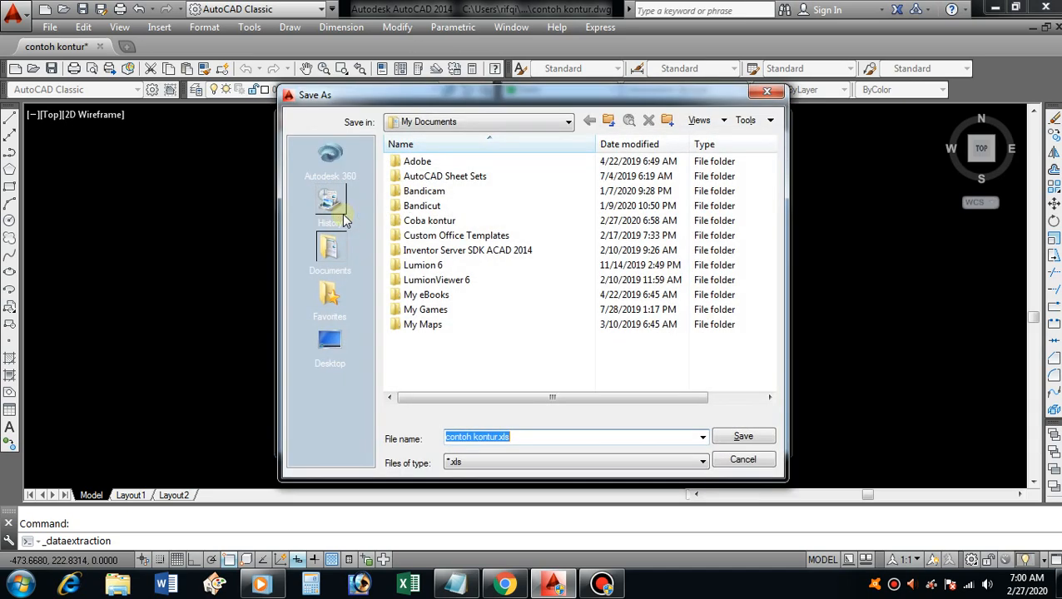
{"action": "double_click", "coordinate": [436, 223]}
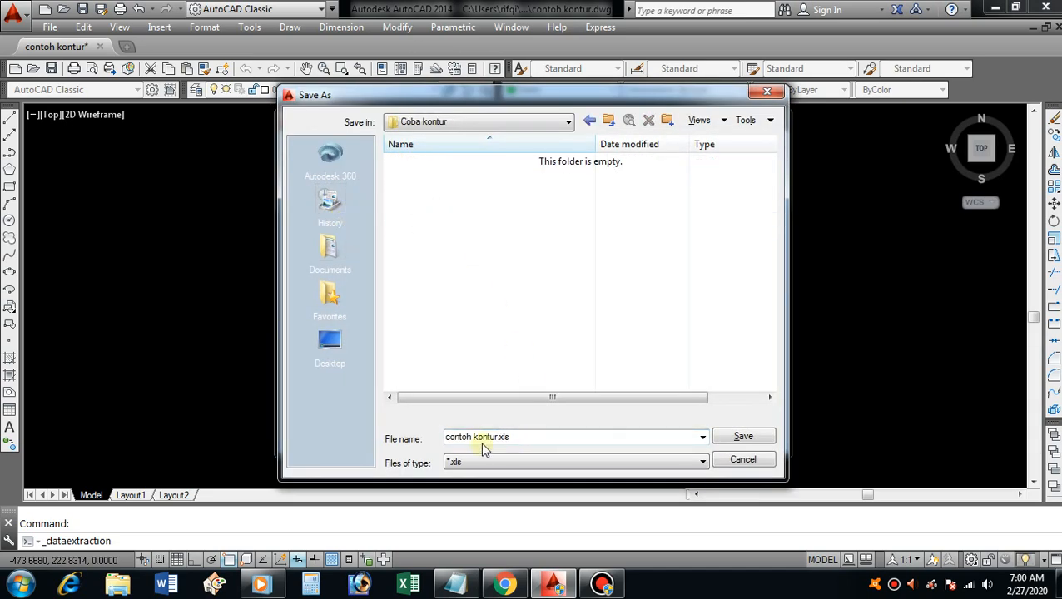
{"action": "left_click", "coordinate": [762, 436]}
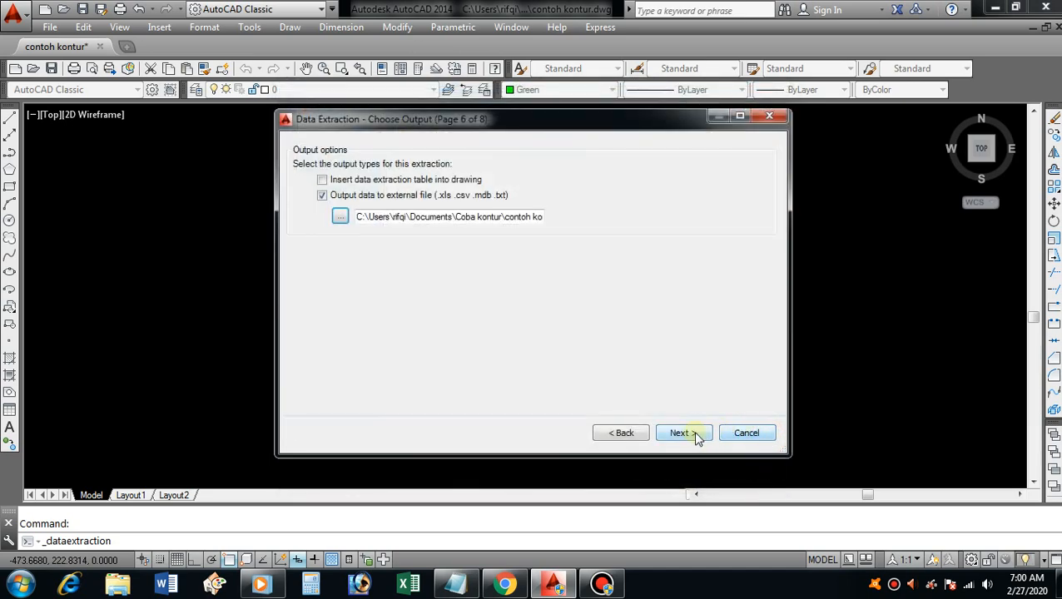
{"action": "left_click", "coordinate": [694, 434]}
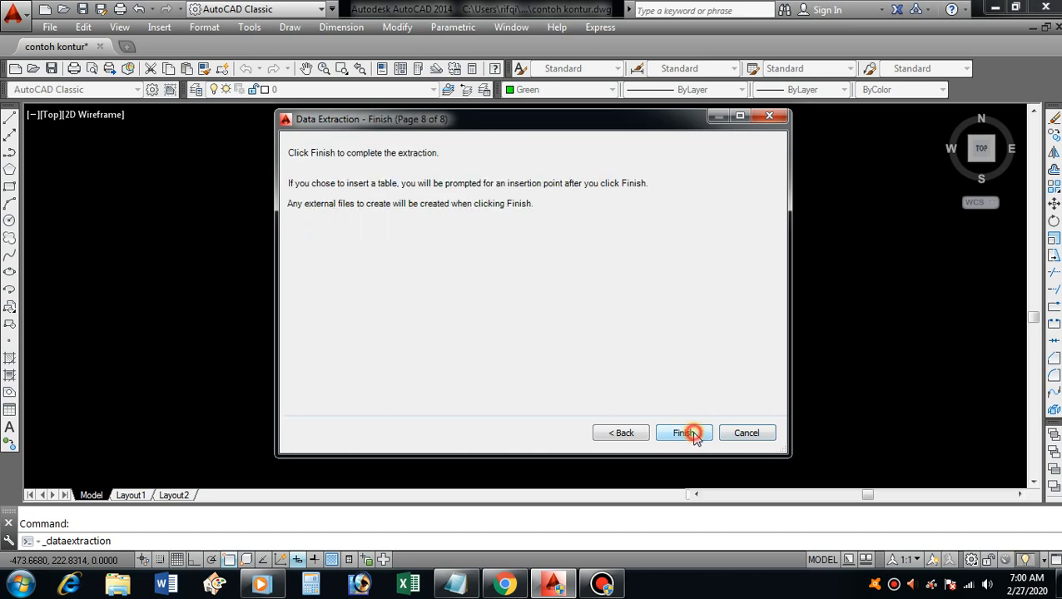
{"action": "left_click", "coordinate": [691, 431]}
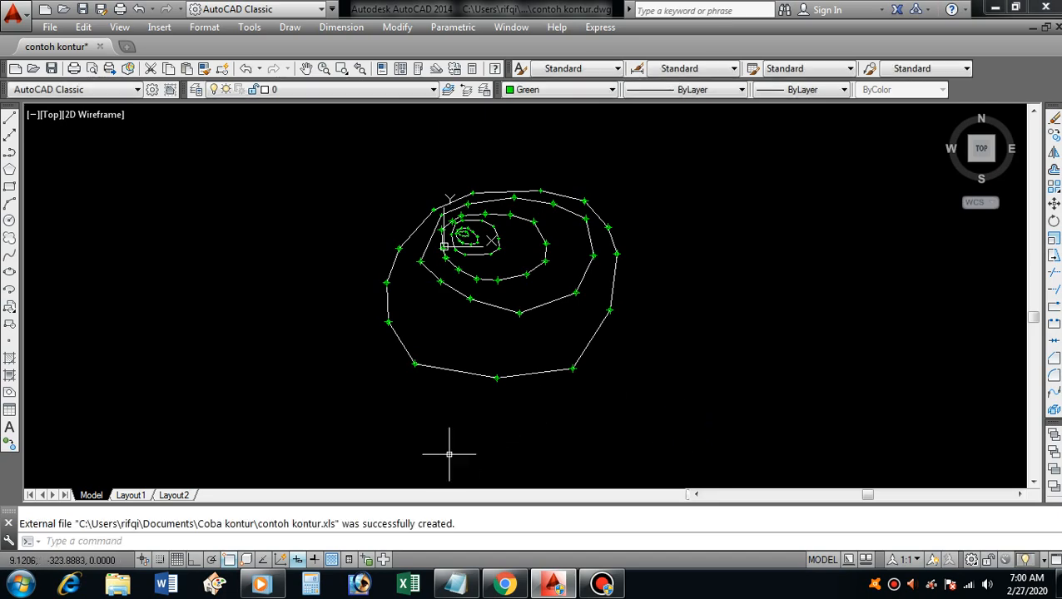
- Switch to the Notepad note and append "OK KONTUR SUDAH JADI....MARI KITA LIHAT HASILNYA..." at its end
{"action": "mouse_move", "coordinate": [465, 587]}
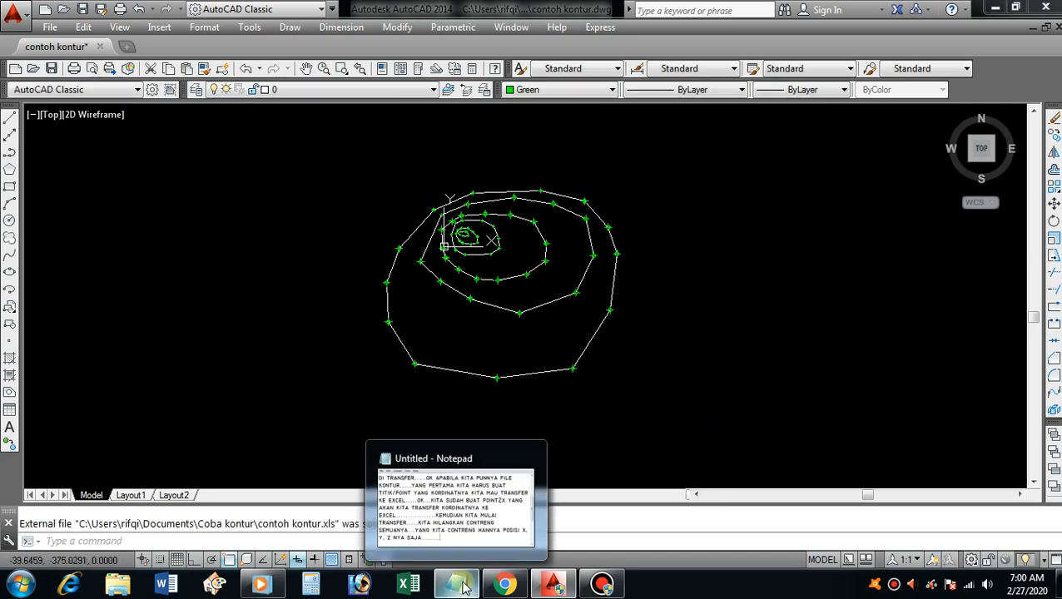
{"action": "left_click", "coordinate": [521, 474]}
{"action": "type", "text": "O"}
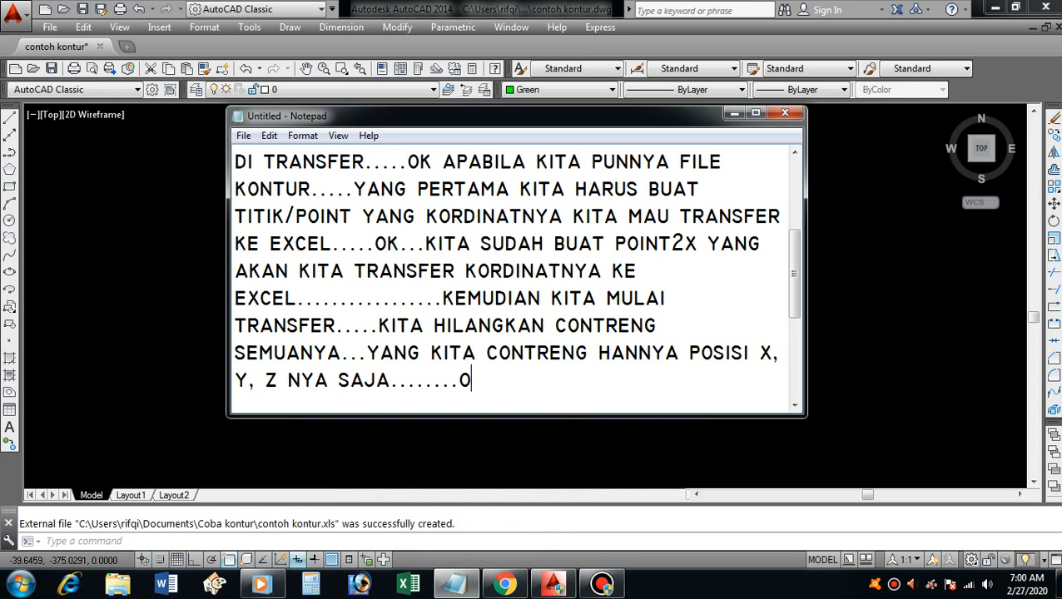
{"action": "type", "text": "K KONTU"}
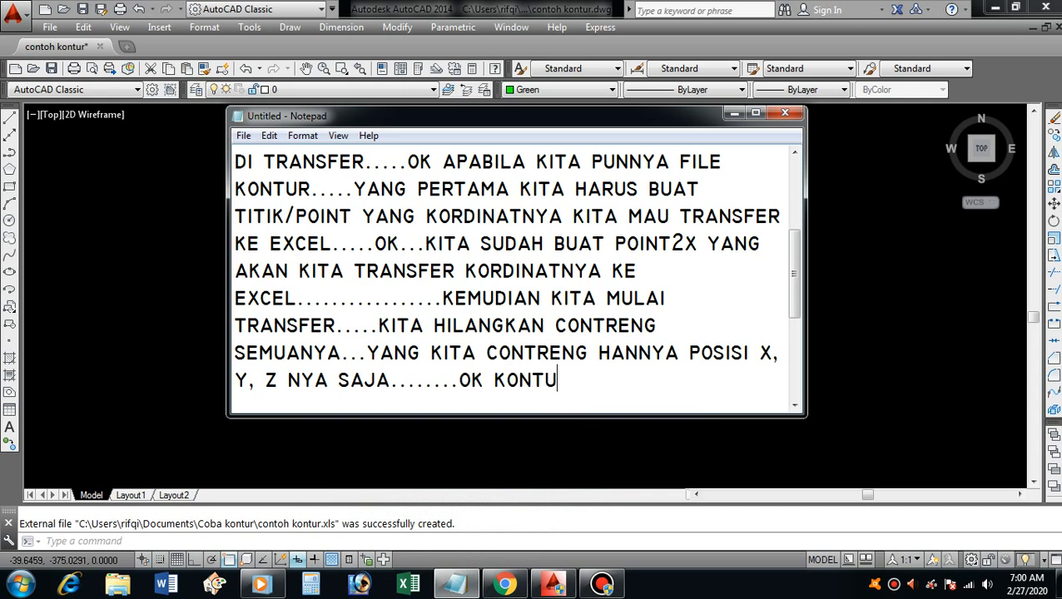
{"action": "type", "text": "R SUDAH"}
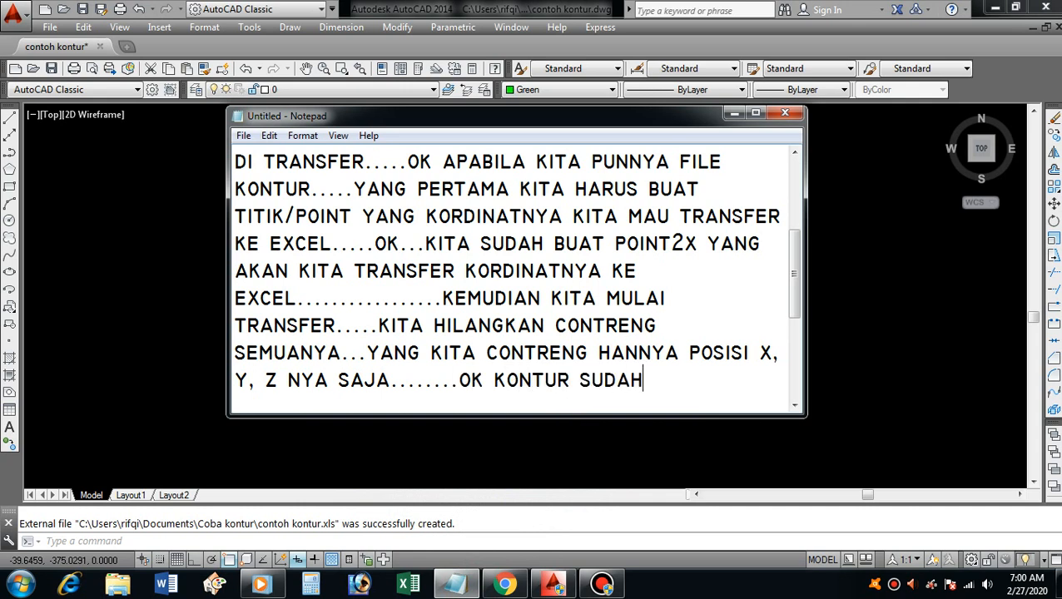
{"action": "type", "text": " JAD"}
{"action": "type", "text": "I....MARI KITA "}
{"action": "type", "text": "LIHAT HA"}
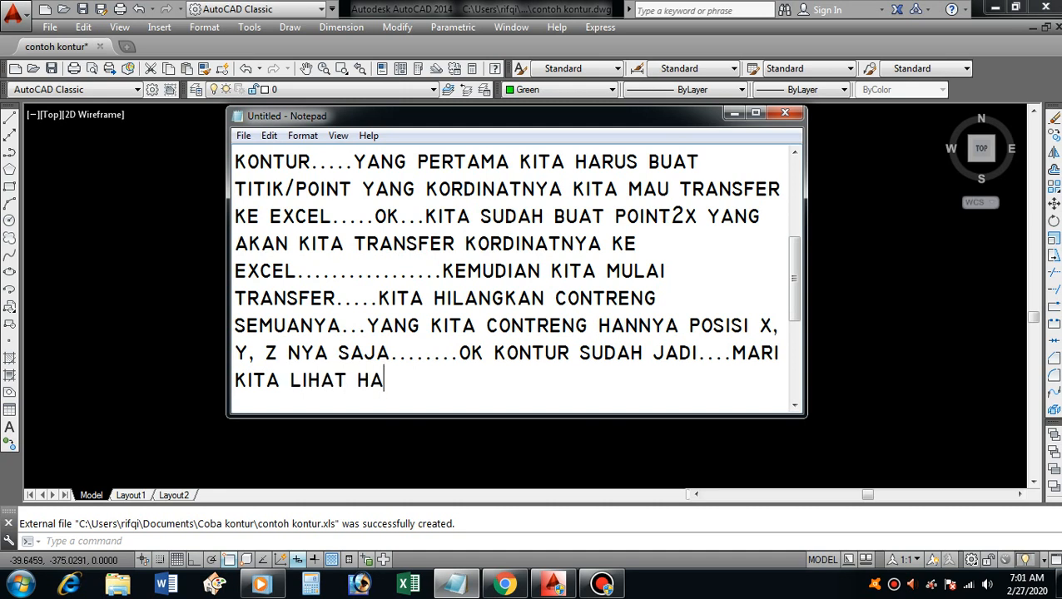
{"action": "type", "text": "SILNYA......."}
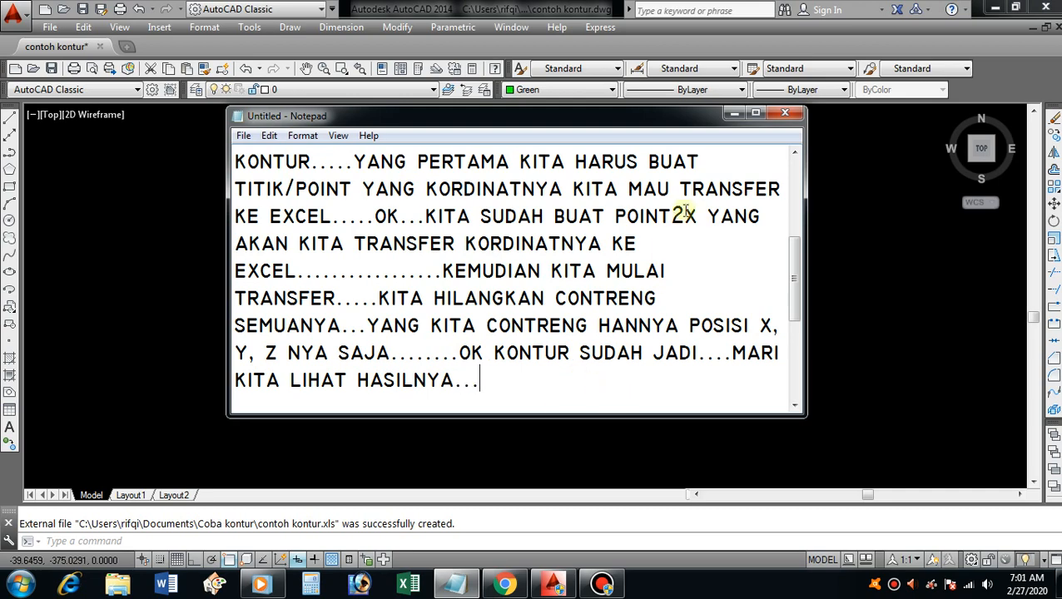
- Minimize the note, open the exported contoh kontur Excel file from the Coba kontur folder in Documents, and dismiss the Office activation wizard
{"action": "left_click", "coordinate": [732, 114]}
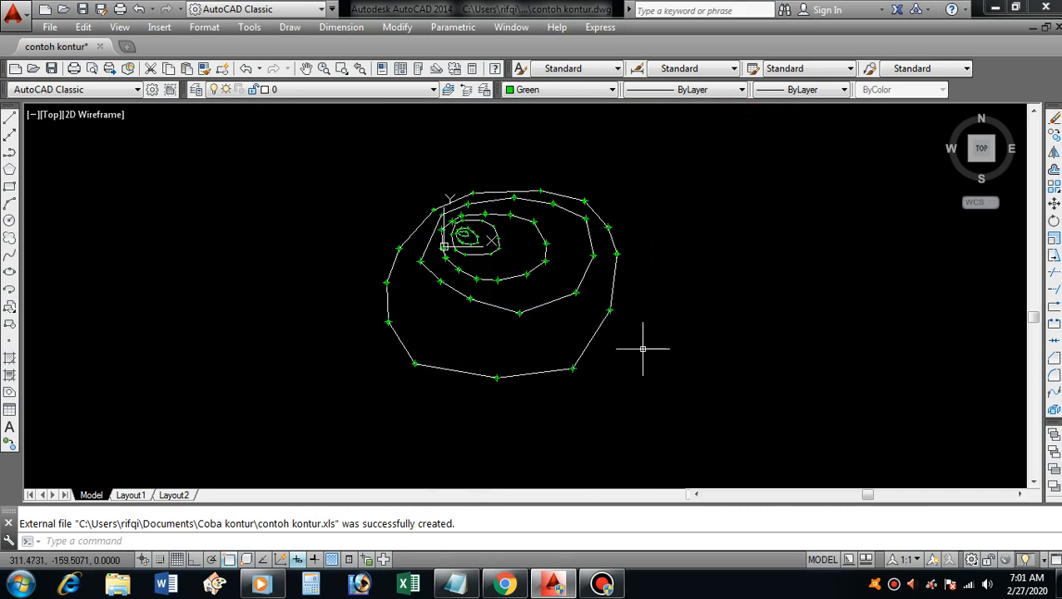
{"action": "left_click", "coordinate": [125, 586]}
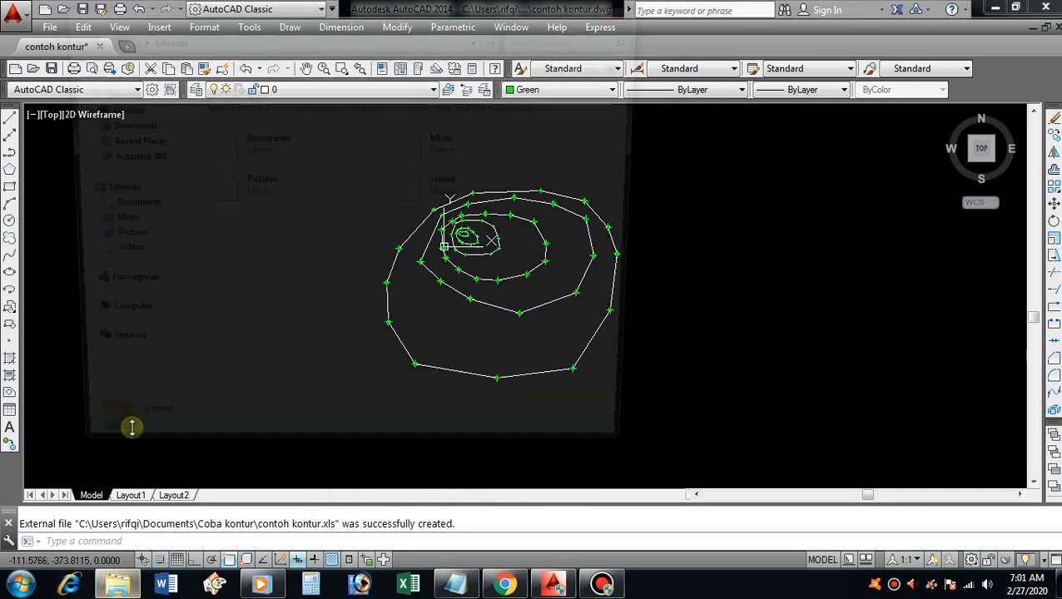
{"action": "left_click", "coordinate": [131, 208]}
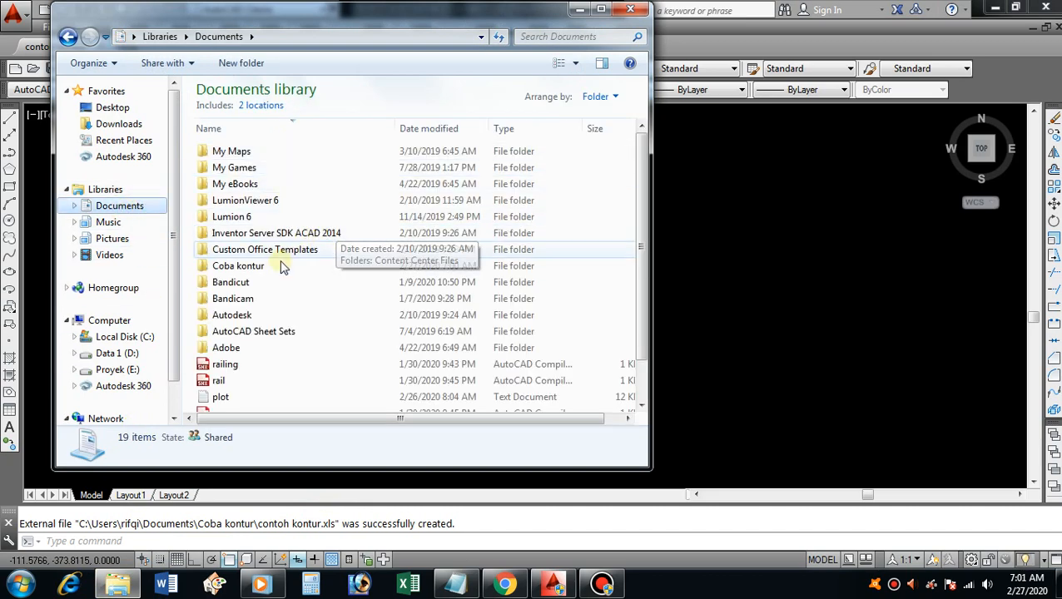
{"action": "double_click", "coordinate": [268, 266]}
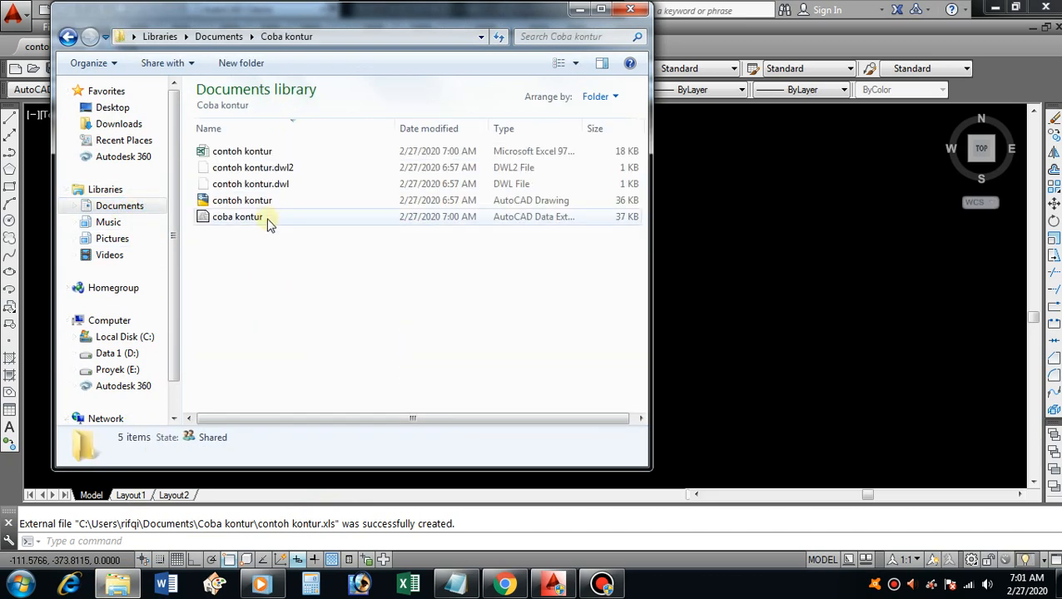
{"action": "left_click", "coordinate": [243, 154]}
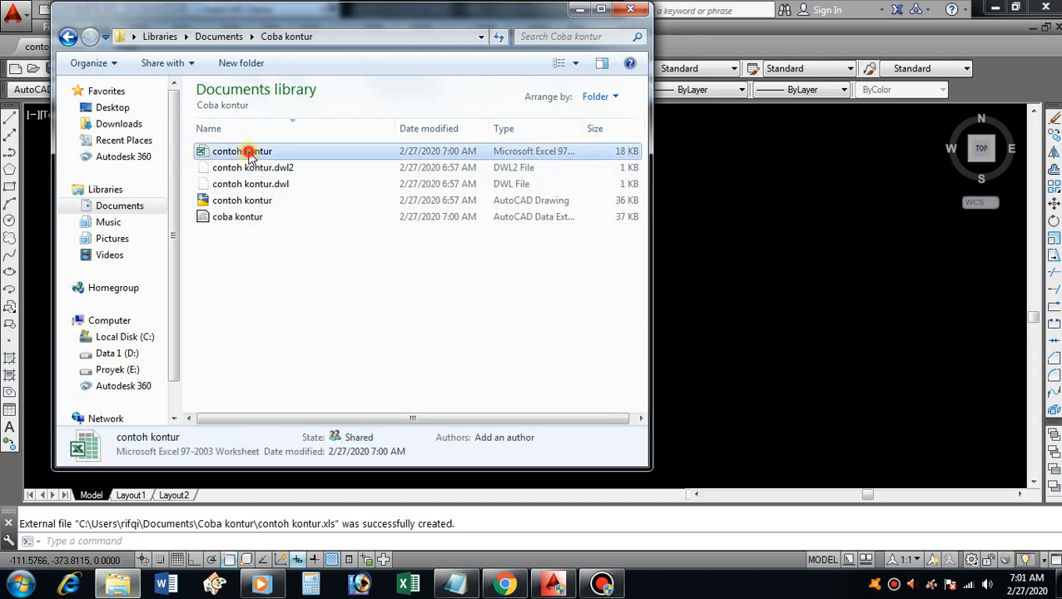
{"action": "double_click", "coordinate": [250, 154]}
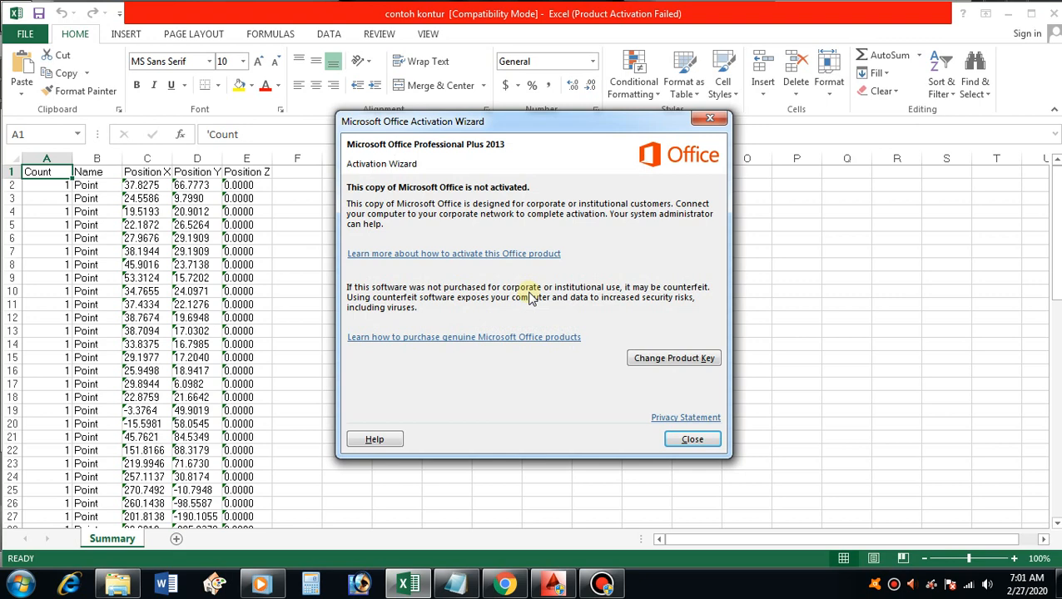
{"action": "left_click", "coordinate": [697, 439]}
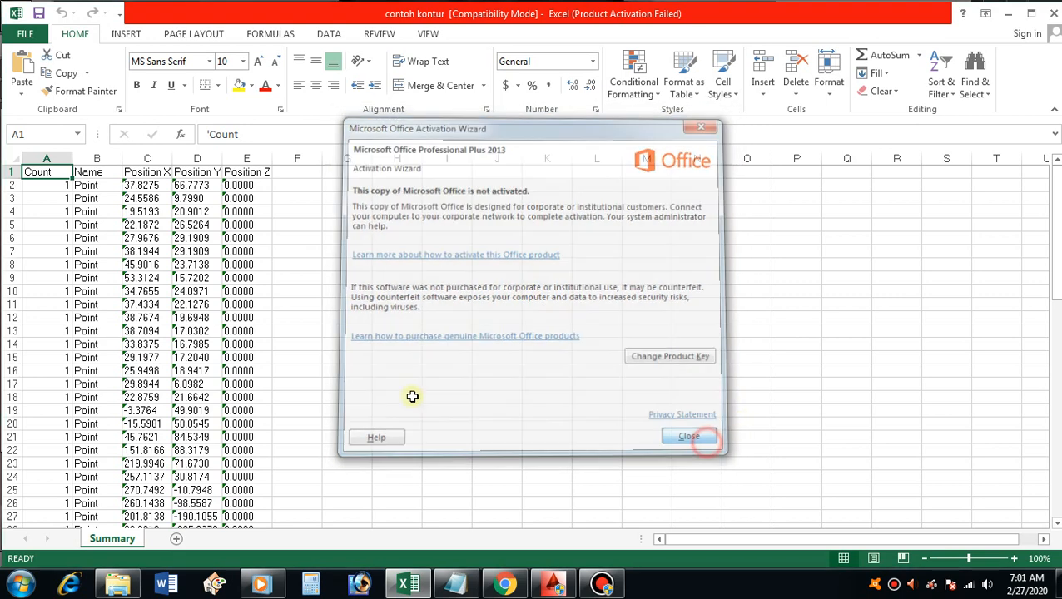
- Examine the extracted Position X, Y and Z values down to the end of the Summary sheet and back to the header row
{"action": "left_click", "coordinate": [267, 171]}
{"action": "key", "text": "Down"}
{"action": "key", "text": "Down"}
{"action": "key", "text": "Down"}
{"action": "key", "text": "Down"}
{"action": "key", "text": "Down"}
{"action": "key", "text": "Down"}
{"action": "key", "text": "Down"}
{"action": "key", "text": "Down"}
{"action": "key", "text": "Down"}
{"action": "key", "text": "Down"}
{"action": "key", "text": "Down"}
{"action": "key", "text": "Down"}
{"action": "key", "text": "Down"}
{"action": "key", "text": "Down"}
{"action": "key", "text": "Down"}
{"action": "key", "text": "Down"}
{"action": "key", "text": "Down"}
{"action": "key", "text": "Down"}
{"action": "key", "text": "Down"}
{"action": "key", "text": "Down"}
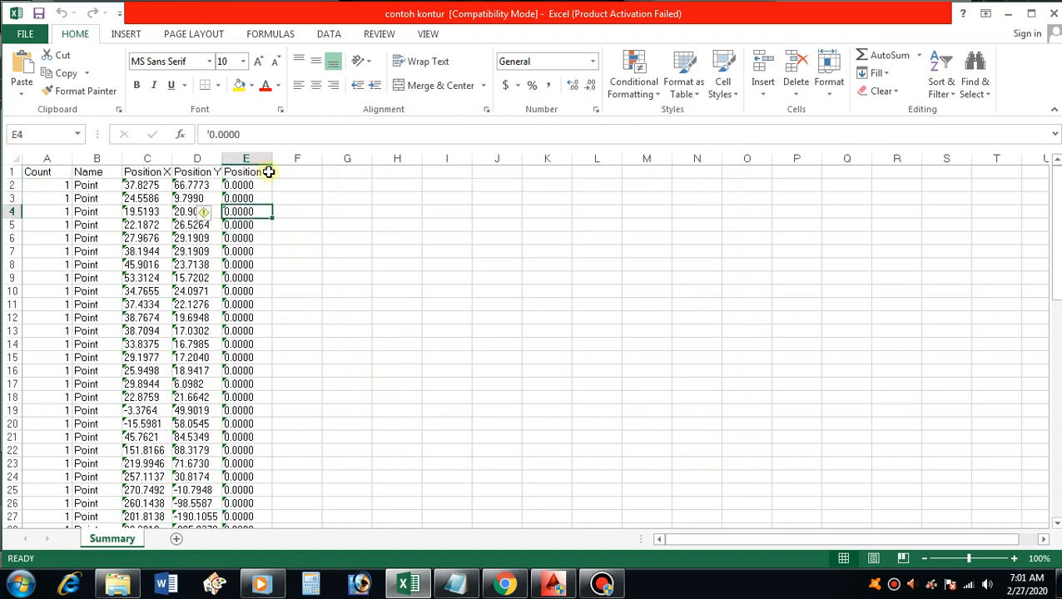
{"action": "key", "text": "Down"}
{"action": "key", "text": "Down"}
{"action": "key", "text": "Down"}
{"action": "key", "text": "Down"}
{"action": "key", "text": "Down"}
{"action": "key", "text": "Down"}
{"action": "key", "text": "Down"}
{"action": "key", "text": "Down"}
{"action": "key", "text": "Down"}
{"action": "key", "text": "Down"}
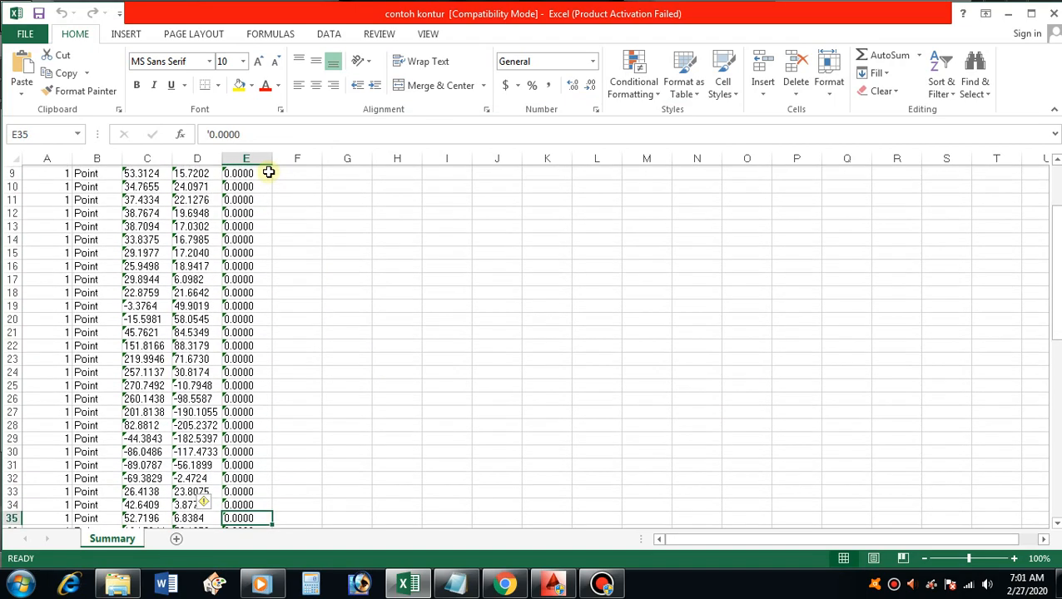
{"action": "key", "text": "Down"}
{"action": "key", "text": "Down"}
{"action": "key", "text": "Down"}
{"action": "key", "text": "Down"}
{"action": "key", "text": "Down"}
{"action": "key", "text": "Down"}
{"action": "key", "text": "Down"}
{"action": "key", "text": "Down"}
{"action": "key", "text": "Down"}
{"action": "key", "text": "Down"}
{"action": "key", "text": "Down"}
{"action": "key", "text": "Down"}
{"action": "key", "text": "Down"}
{"action": "key", "text": "Down"}
{"action": "key", "text": "Down"}
{"action": "key", "text": "Down"}
{"action": "key", "text": "Down"}
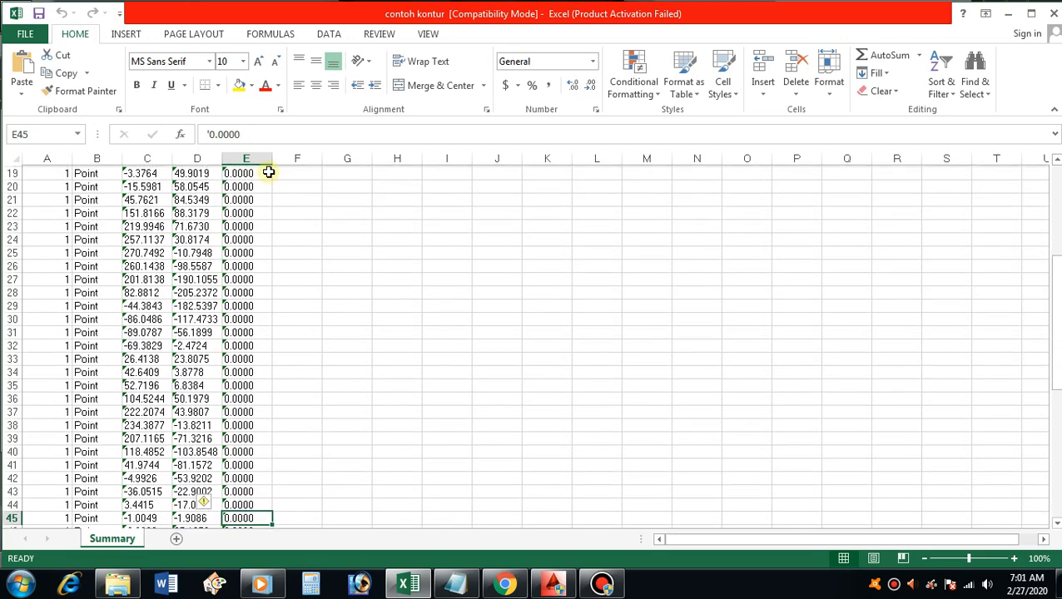
{"action": "key", "text": "Down"}
{"action": "key", "text": "Down"}
{"action": "key", "text": "Down"}
{"action": "key", "text": "Down"}
{"action": "key", "text": "Down"}
{"action": "key", "text": "Down"}
{"action": "key", "text": "Down"}
{"action": "key", "text": "Down"}
{"action": "key", "text": "Down"}
{"action": "key", "text": "Down"}
{"action": "key", "text": "Down"}
{"action": "key", "text": "Down"}
{"action": "key", "text": "Down"}
{"action": "key", "text": "Down"}
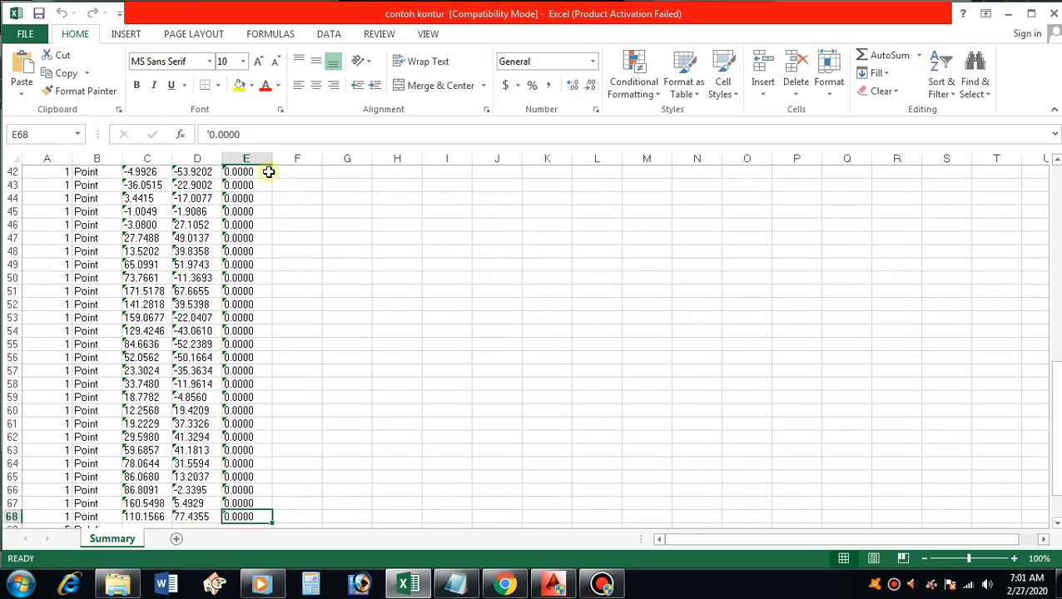
{"action": "key", "text": "Up"}
{"action": "key", "text": "Up"}
{"action": "key", "text": "Up"}
{"action": "key", "text": "Up"}
{"action": "key", "text": "Up"}
{"action": "key", "text": "Up"}
{"action": "key", "text": "Up"}
{"action": "key", "text": "Up"}
{"action": "key", "text": "Up"}
{"action": "key", "text": "Up"}
{"action": "key", "text": "Up"}
{"action": "key", "text": "Up"}
{"action": "key", "text": "Up"}
{"action": "key", "text": "Up"}
{"action": "key", "text": "Up"}
{"action": "key", "text": "Up"}
{"action": "key", "text": "Up"}
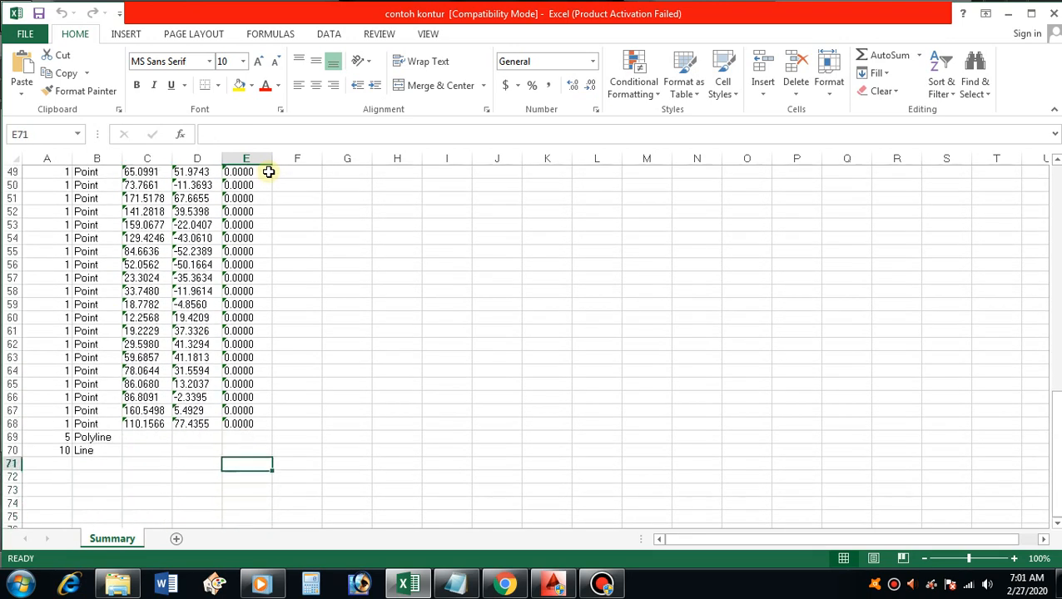
{"action": "key", "text": "Up"}
{"action": "key", "text": "Up"}
{"action": "key", "text": "Up"}
{"action": "key", "text": "Up"}
{"action": "key", "text": "Up"}
{"action": "key", "text": "Up"}
{"action": "key", "text": "Up"}
{"action": "key", "text": "Up"}
{"action": "key", "text": "Up"}
{"action": "key", "text": "Up"}
{"action": "key", "text": "Up"}
{"action": "key", "text": "Up"}
{"action": "key", "text": "Up"}
{"action": "key", "text": "Up"}
{"action": "key", "text": "Up"}
{"action": "key", "text": "Up"}
{"action": "key", "text": "Up"}
{"action": "key", "text": "Up"}
{"action": "key", "text": "Up"}
{"action": "key", "text": "Up"}
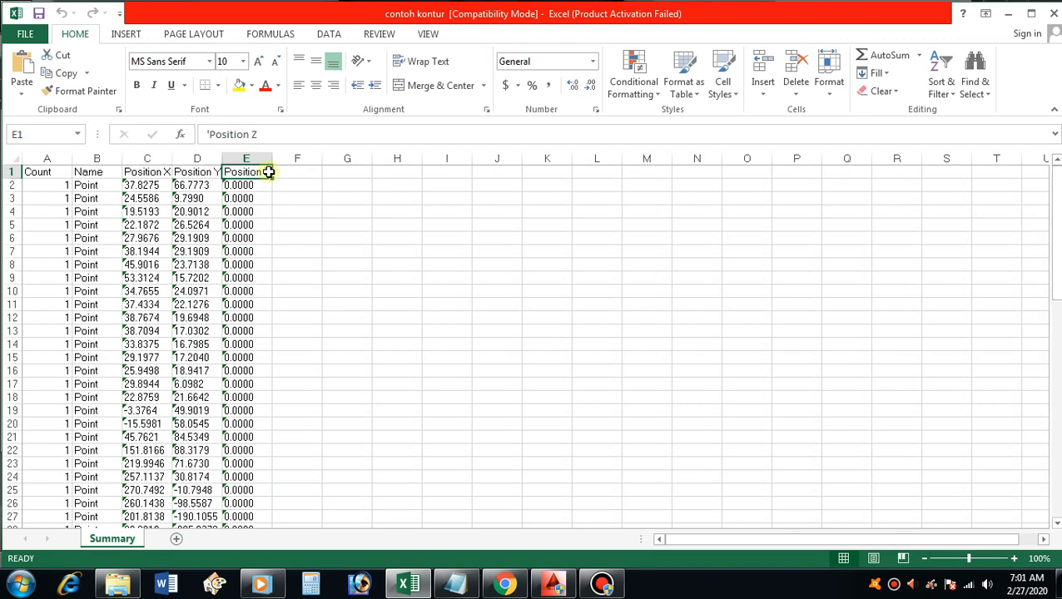
- Switch to the Notepad note and append "....OK...INI HASIL KONTURNYA...........SAMPAI DI SINI PEMBAHASAN KALI INI...SEMOGA BERMANFAAT" at its end
{"action": "left_click", "coordinate": [457, 586]}
{"action": "type", "text": "OK...INI HASIL"}
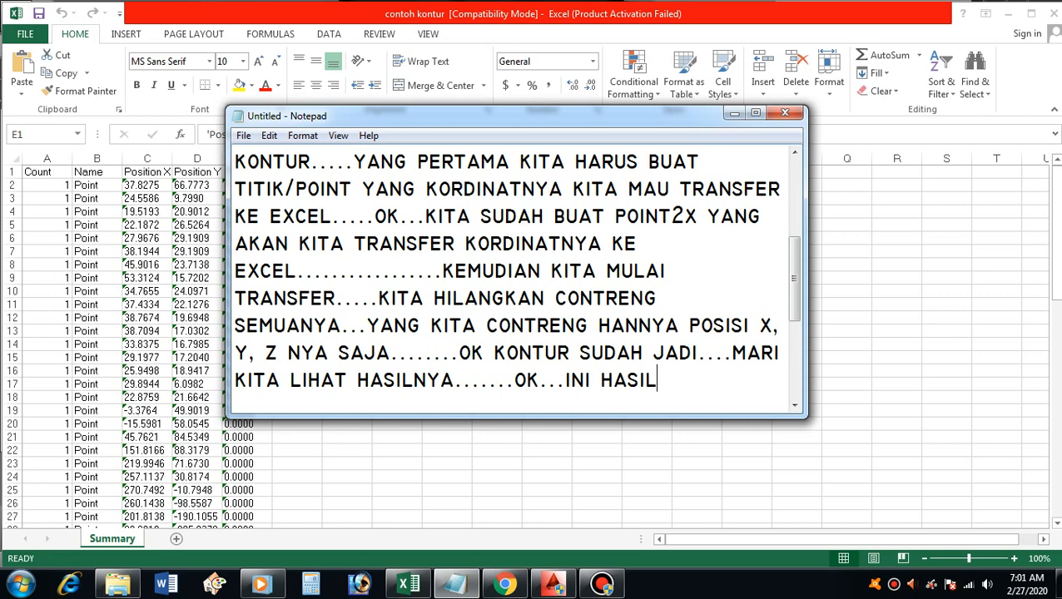
{"action": "type", "text": " KONTUR"}
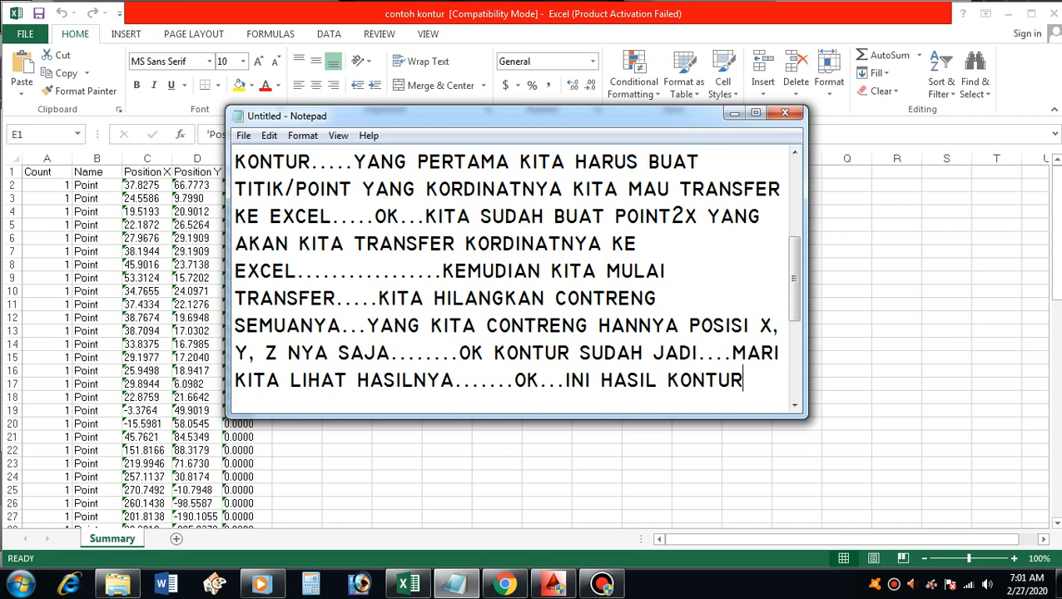
{"action": "type", "text": "NYA......"}
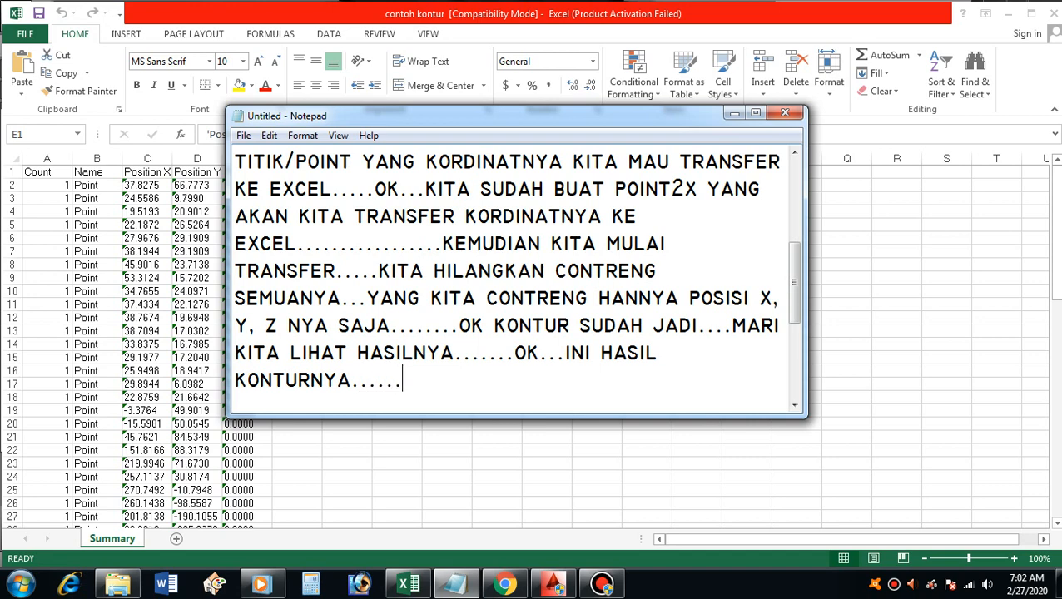
{"action": "type", "text": ".....SAMPAI"}
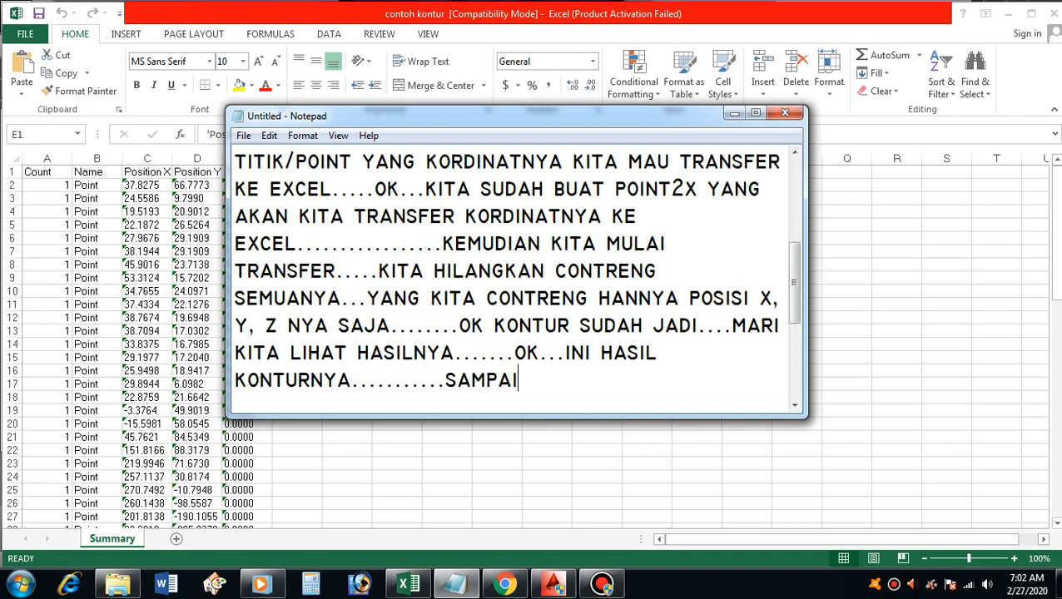
{"action": "type", "text": " DI SINI PEMB"}
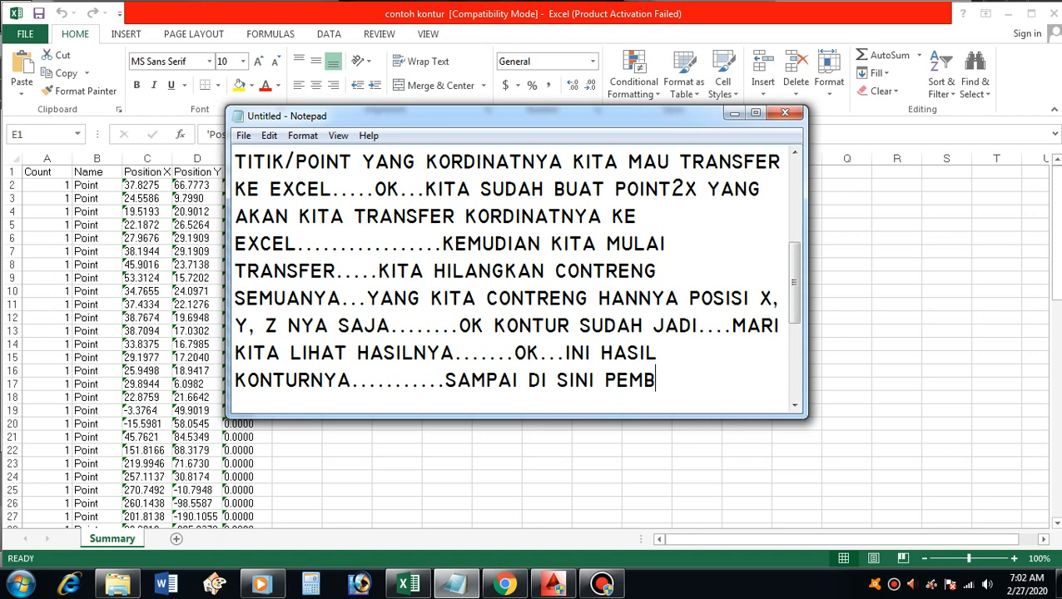
{"action": "type", "text": "AHASA"}
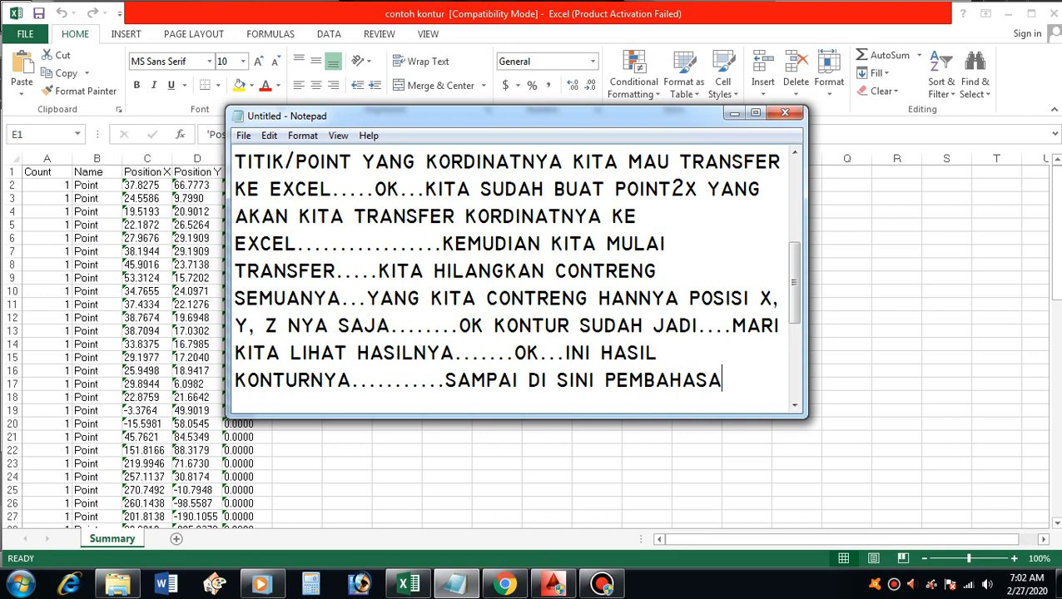
{"action": "type", "text": "N KALI INI...SEMOGA"}
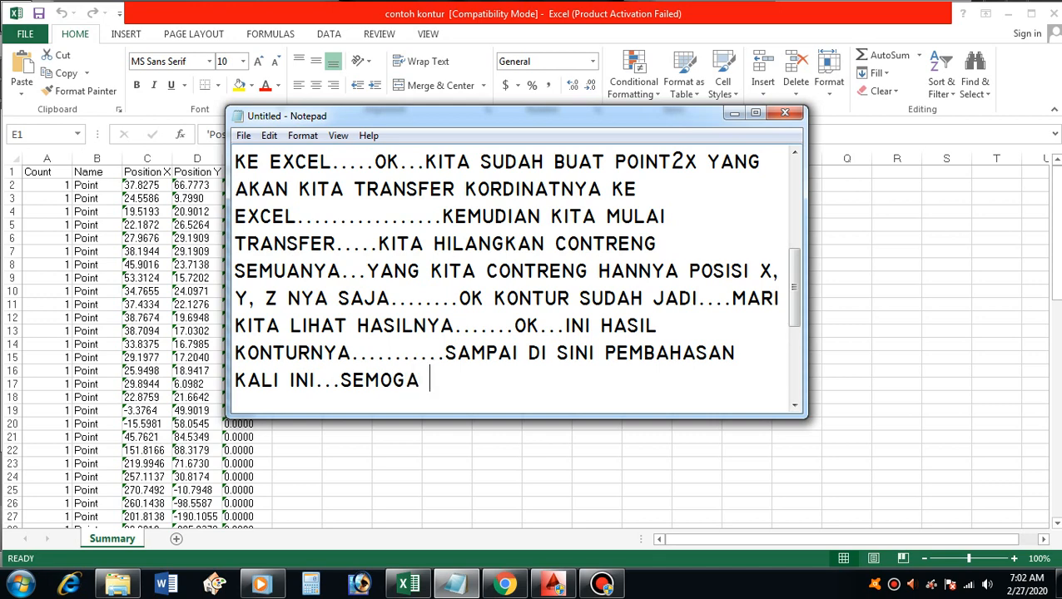
{"action": "type", "text": " BERMANFAAT"}
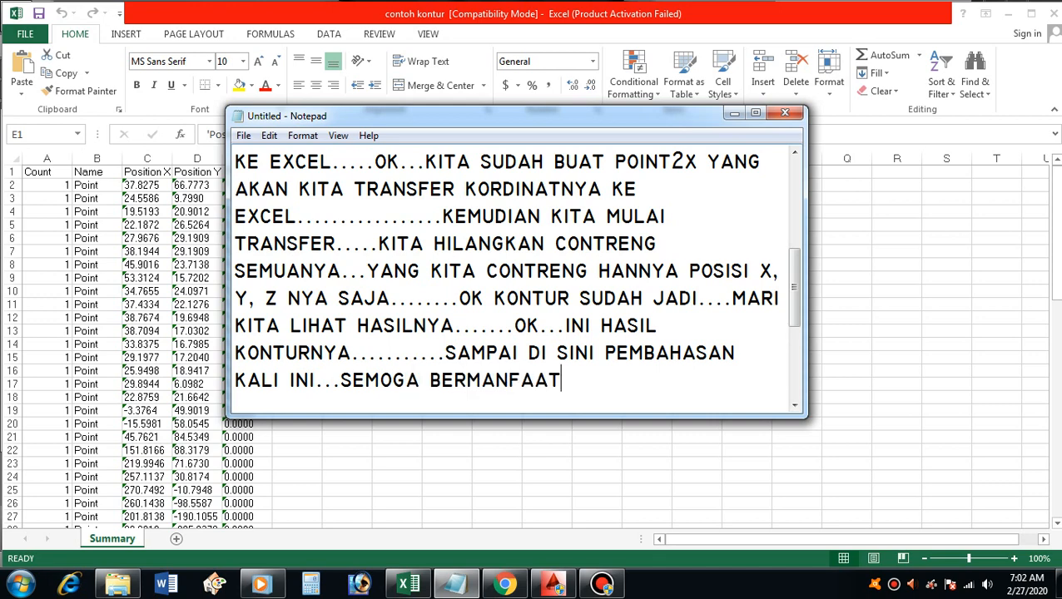
- Continue the note with the closing text ".......SELAMAT MEMCOBA....JANGAN LUPA SUBCRIBE, LIKE & NOTIF.........SALAM DRAF"
{"action": "type", "text": ".......SELAMAT MEMCO"}
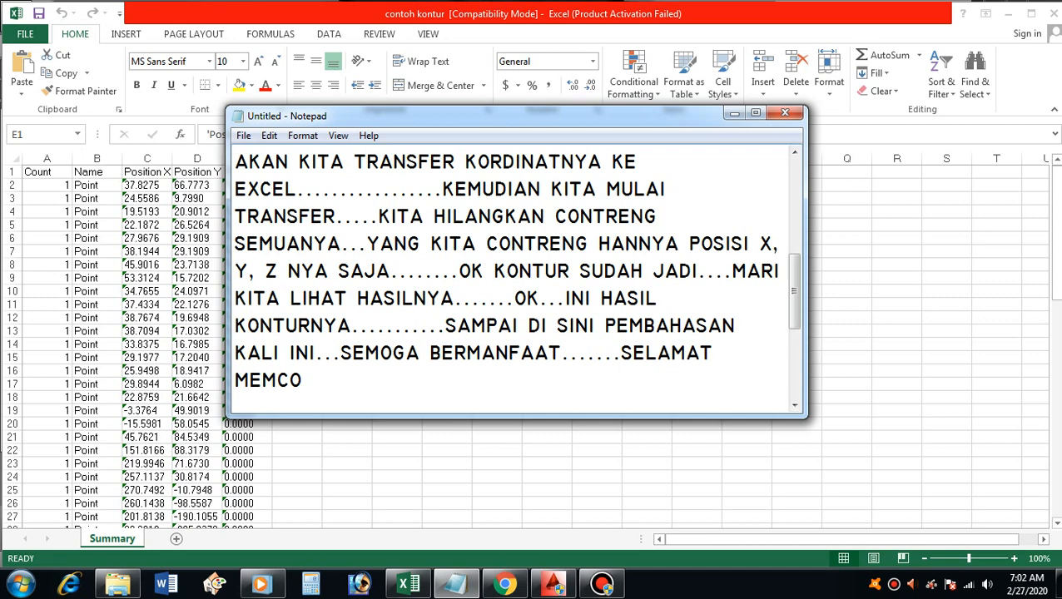
{"action": "type", "text": "BA....JANGAN "}
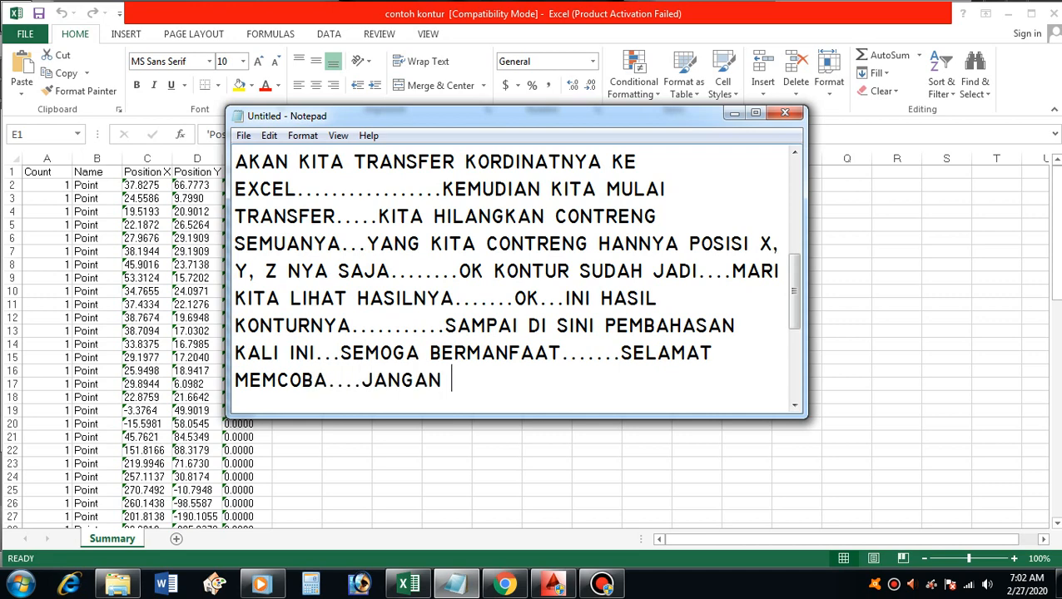
{"action": "type", "text": "LUPA SU"}
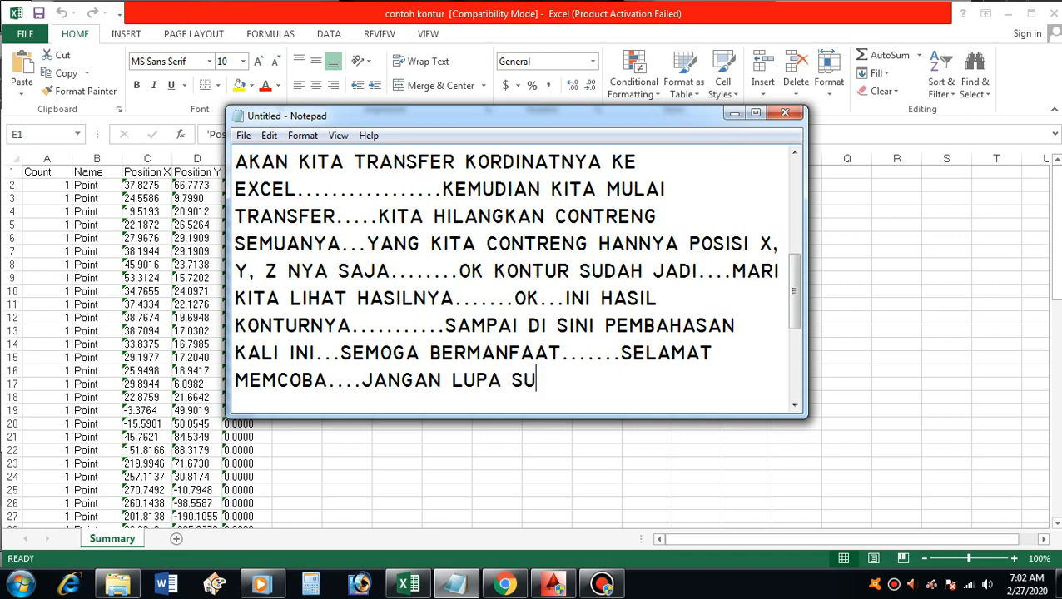
{"action": "type", "text": "BCRIBE, L"}
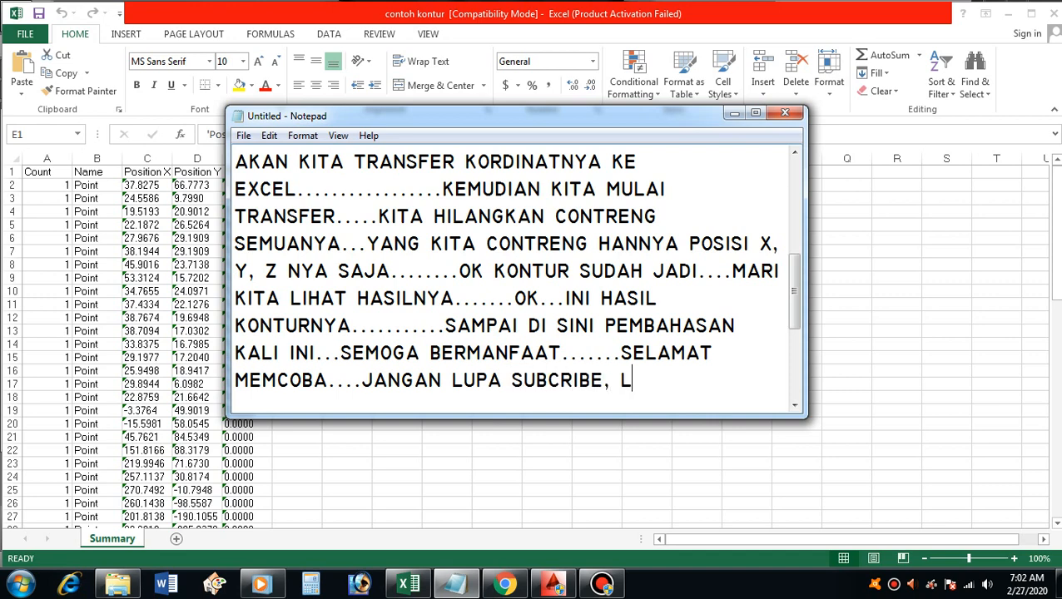
{"action": "type", "text": "IKE & NOTIF.........SALAM DRAF"}
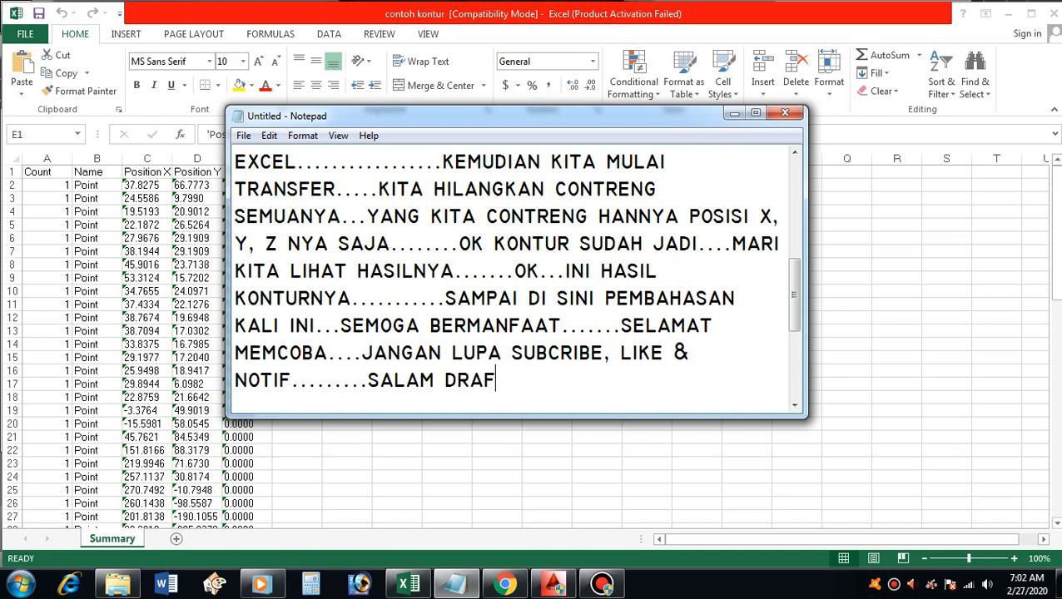